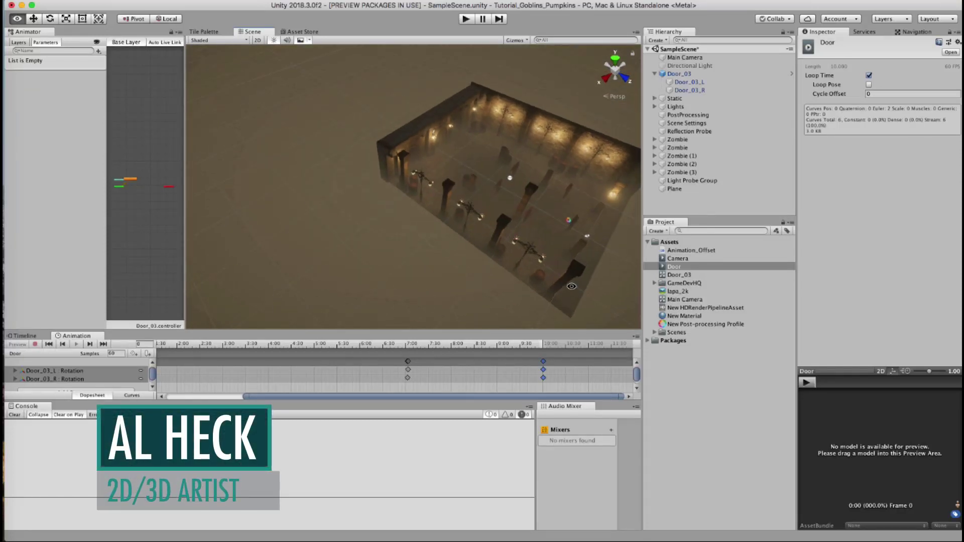
# Examine the finished dungeon scene from outside and from inside, around the zombies and wall lanterns.
pyautogui.keyDown('alt'); pyautogui.moveTo(449, 275); pyautogui.dragTo(322, 224); pyautogui.keyUp('alt')
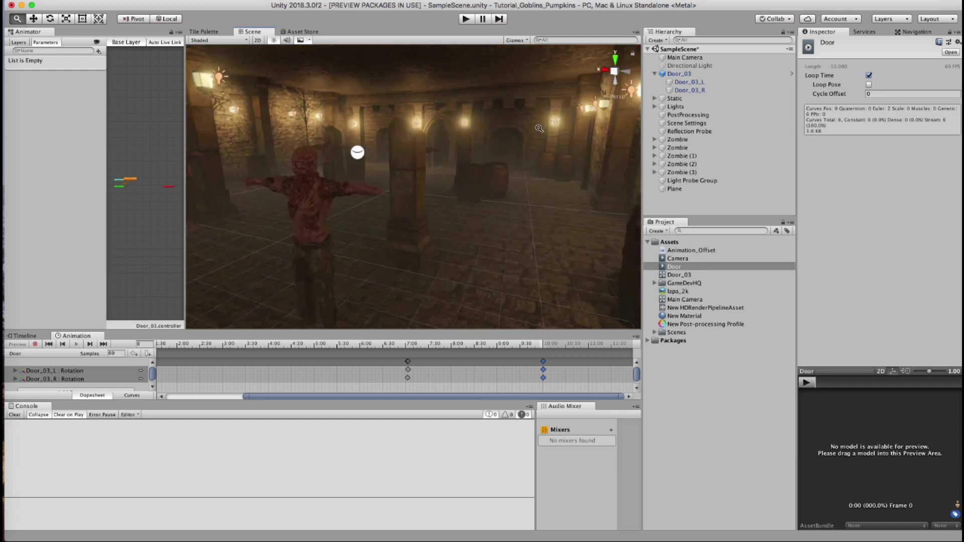
pyautogui.keyDown('alt'); pyautogui.moveTo(464, 194); pyautogui.dragTo(633, 145, button='right'); pyautogui.keyUp('alt')
pyautogui.keyDown('alt'); pyautogui.moveTo(516, 162); pyautogui.dragTo(464, 173); pyautogui.keyUp('alt')
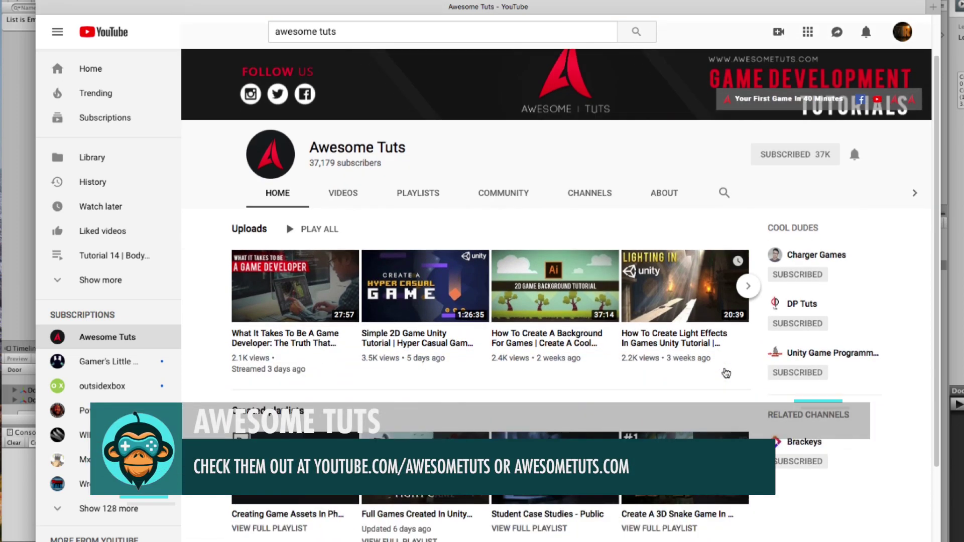
# Browse the Awesome Tuts channel's playlists on YouTube and open the Pumpkins & Golems 3D game playlist.
pyautogui.scroll(-5, 727, 372)
pyautogui.scroll(1, 553, 251)
pyautogui.click(420, 85)
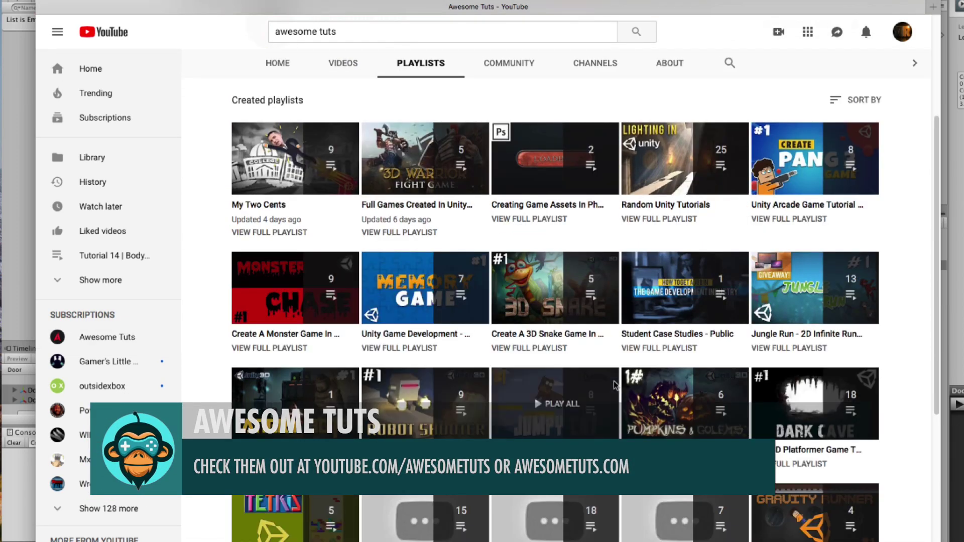
pyautogui.scroll(-2, 615, 385)
pyautogui.scroll(-3, 615, 386)
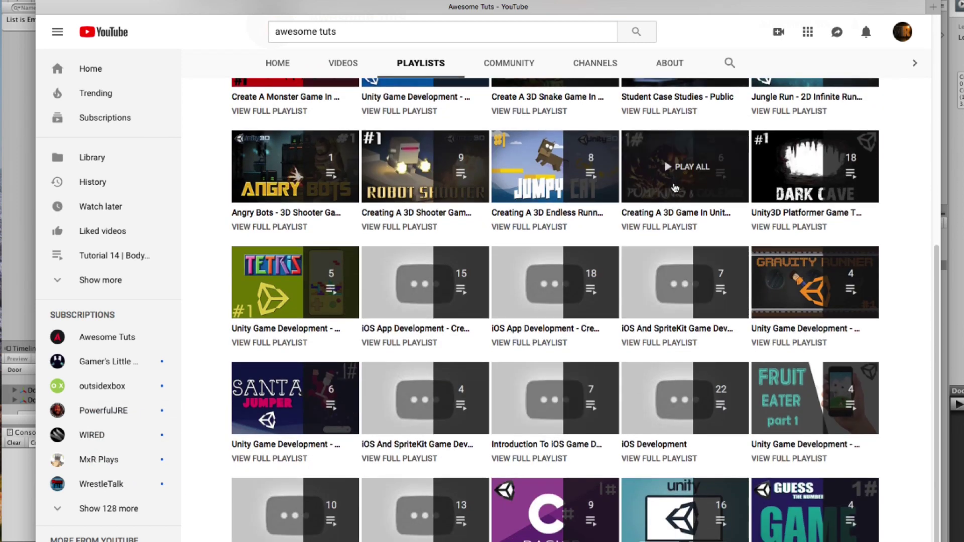
pyautogui.click(676, 188)
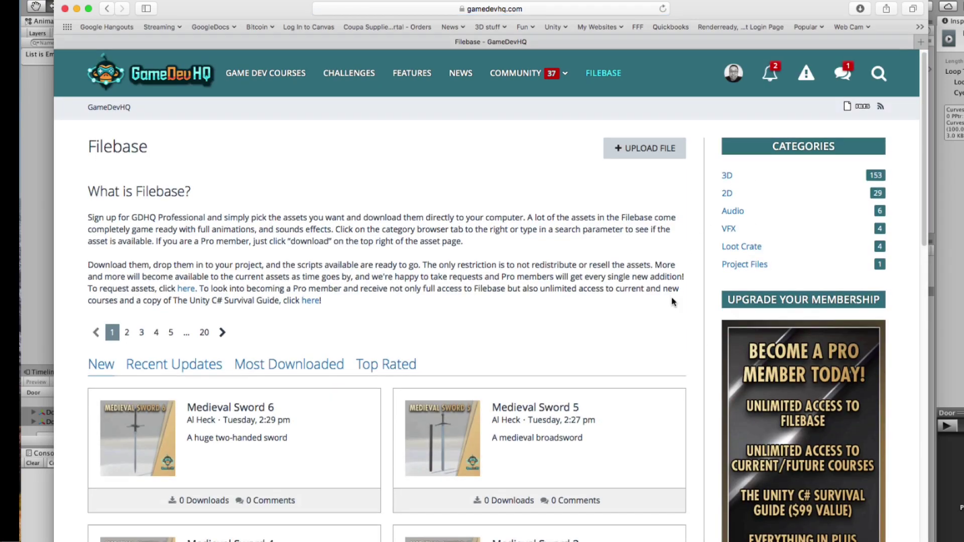
# Look through the newest assets on the GameDevHQ Filebase page and return to the page's beginning.
pyautogui.scroll(-10, 673, 302)
pyautogui.scroll(-4, 674, 302)
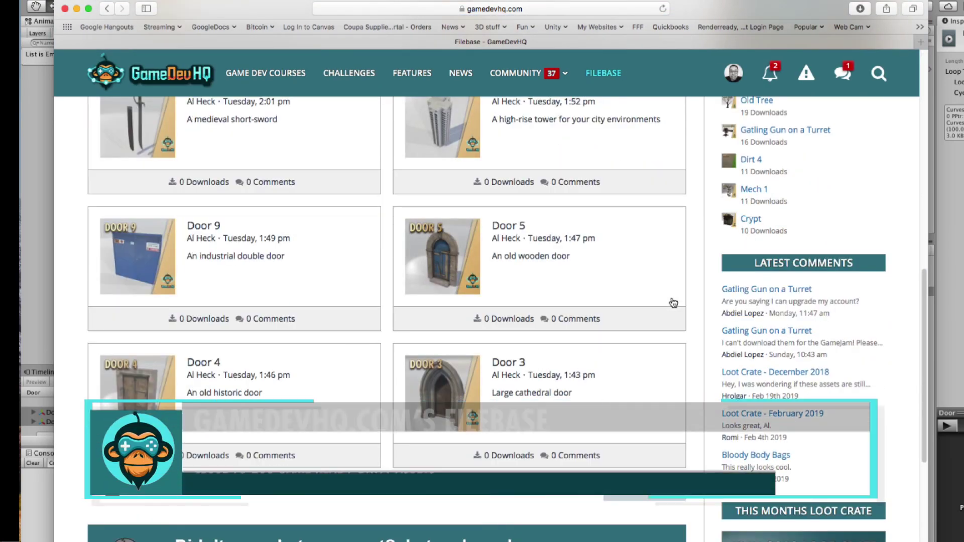
pyautogui.scroll(11, 674, 302)
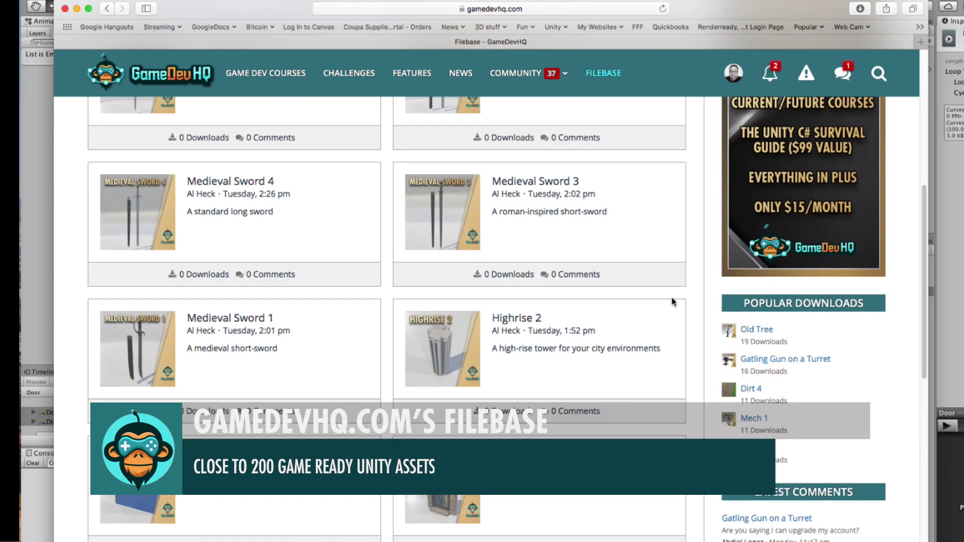
pyautogui.scroll(3, 659, 204)
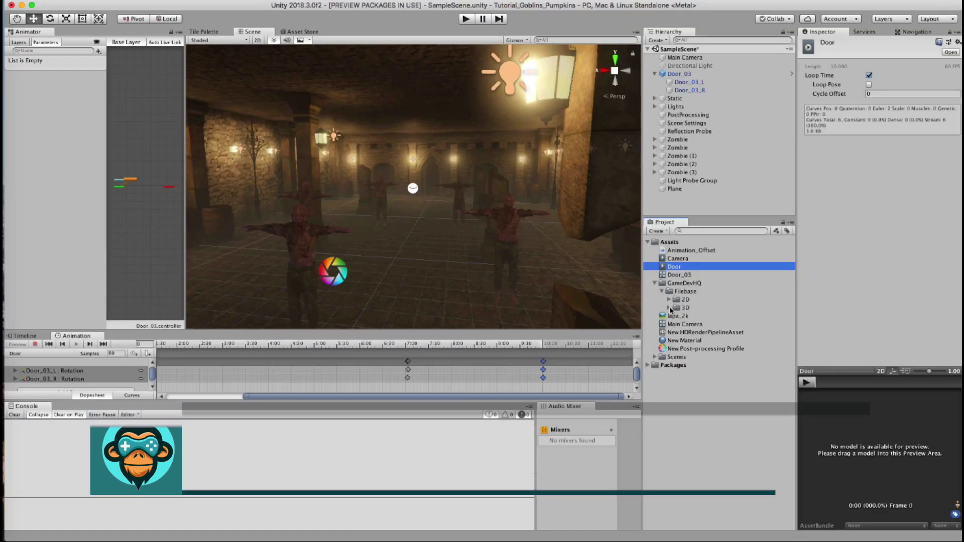
# In the Unity project, expand the GameDevHQ Filebase 2D and 3D folders, including Pebbles, Characters and Environments, to review the imported assets.
pyautogui.click(669, 299)
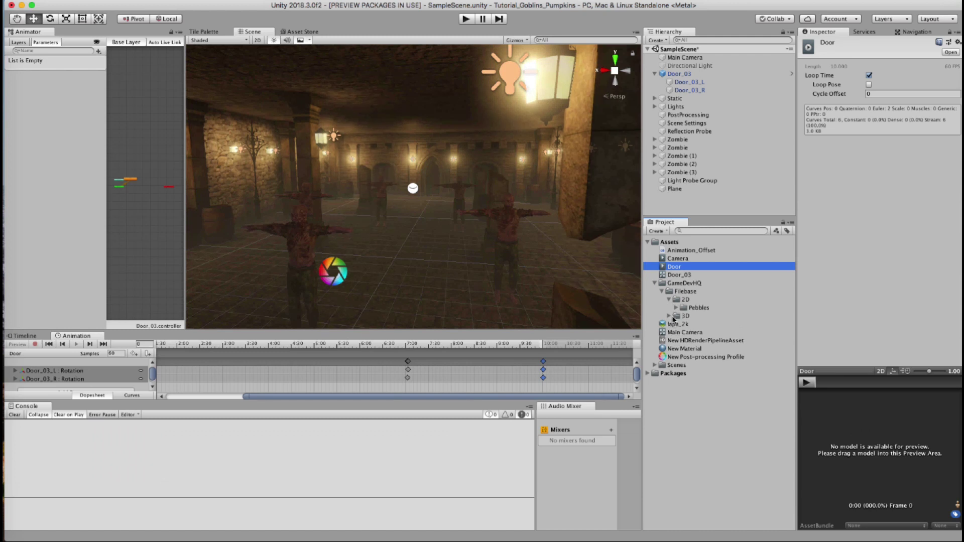
pyautogui.click(676, 308)
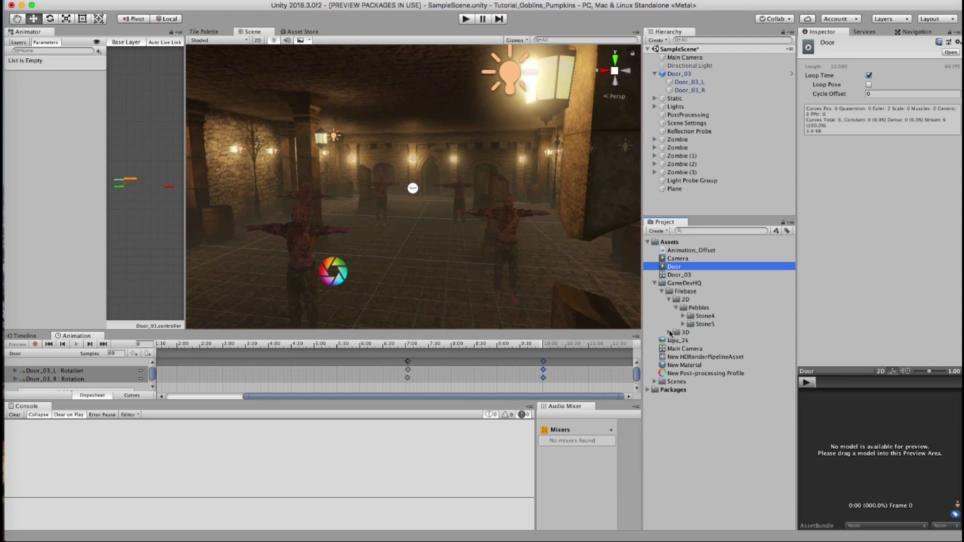
pyautogui.click(669, 333)
pyautogui.click(677, 341)
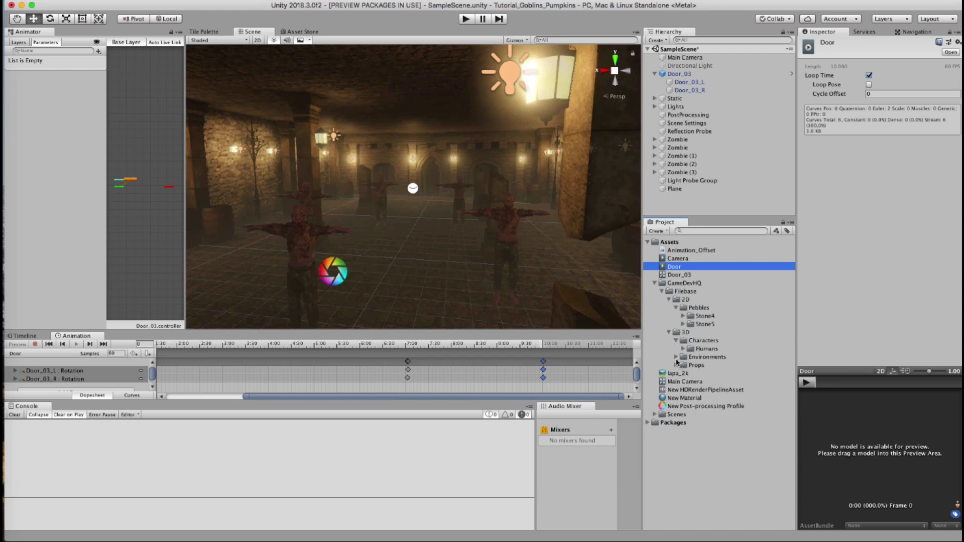
pyautogui.click(677, 357)
pyautogui.click(677, 382)
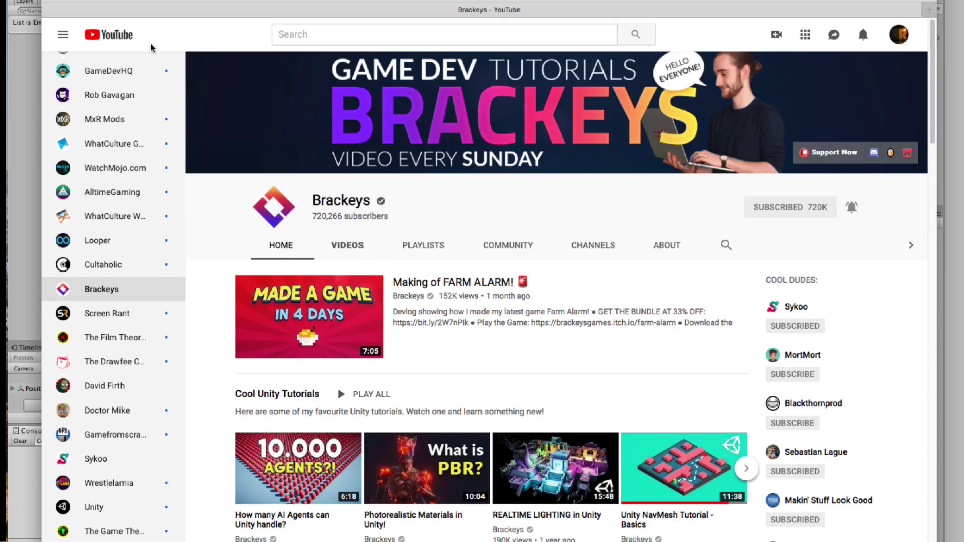
# Browse the Brackeys channel's videos on YouTube and open "How to get GOOD GRAPHICS - Upgrading to HDRP".
pyautogui.click(348, 247)
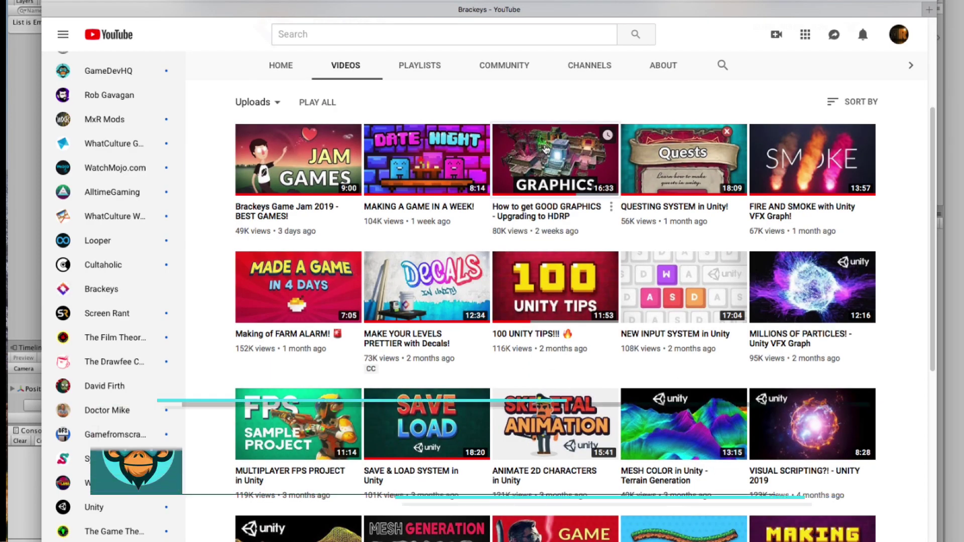
pyautogui.click(555, 158)
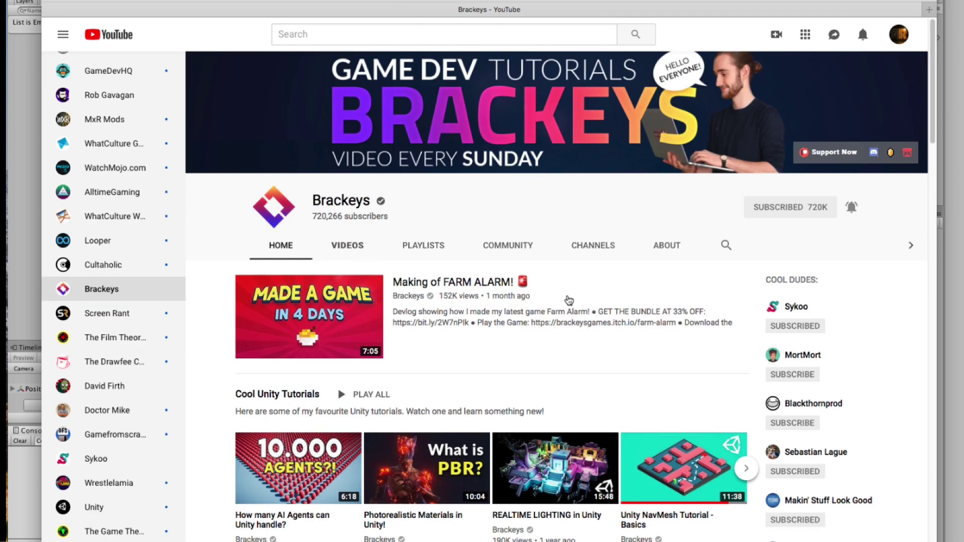
pyautogui.click(346, 245)
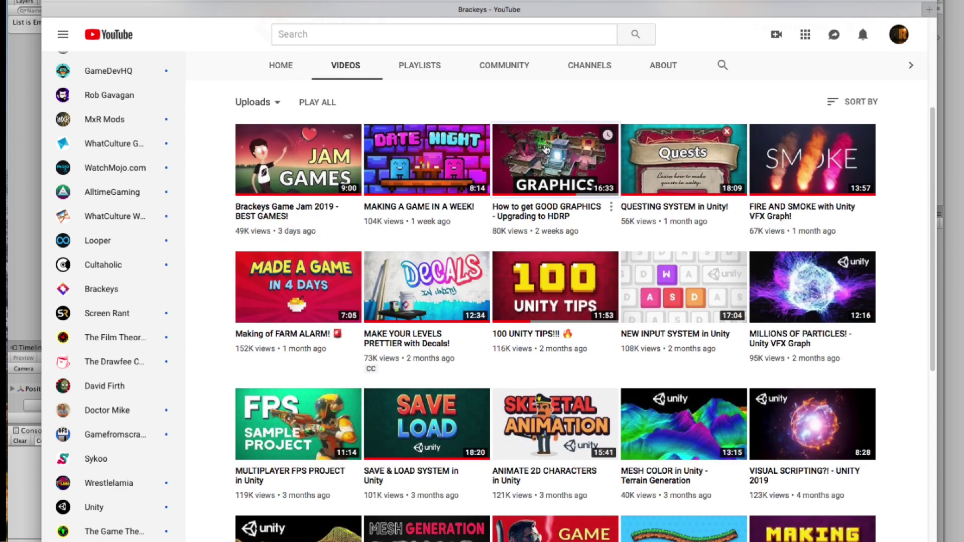
pyautogui.click(553, 205)
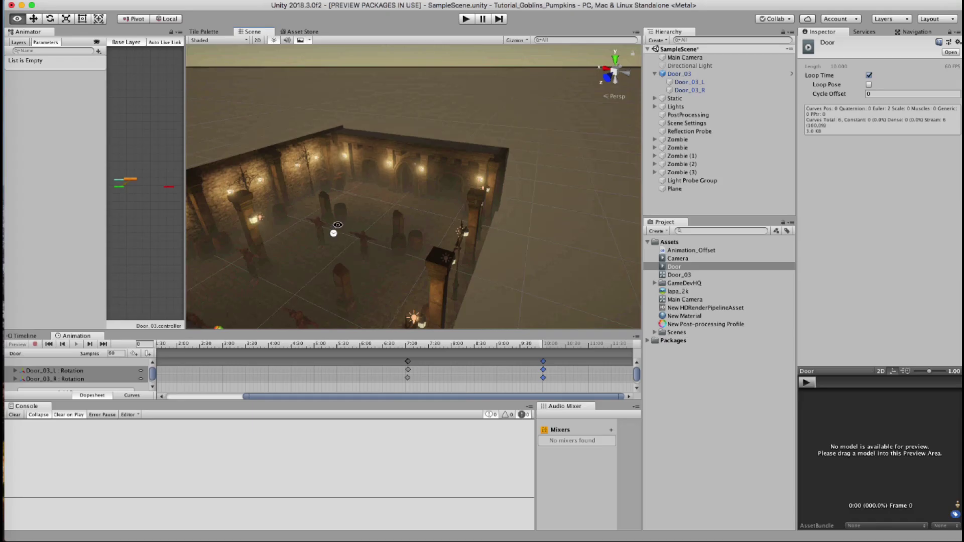
# Return to Unity and examine the dungeon interior's pillars, stone walls, lantern lighting and fog up close.
pyautogui.scroll(5, 351, 200)
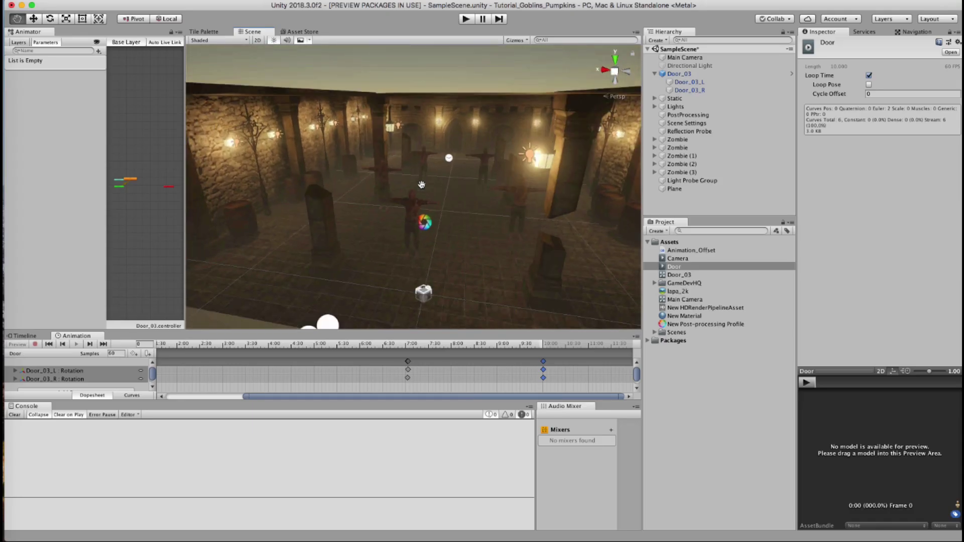
pyautogui.keyDown('alt'); pyautogui.moveTo(351, 200); pyautogui.dragTo(472, 179); pyautogui.keyUp('alt')
pyautogui.keyDown('alt'); pyautogui.scroll(10, 496, 152); pyautogui.keyUp('alt')
pyautogui.keyDown('alt'); pyautogui.moveTo(415, 137); pyautogui.dragTo(511, 149); pyautogui.keyUp('alt')
pyautogui.keyDown('alt'); pyautogui.scroll(8, 512, 149); pyautogui.keyUp('alt')
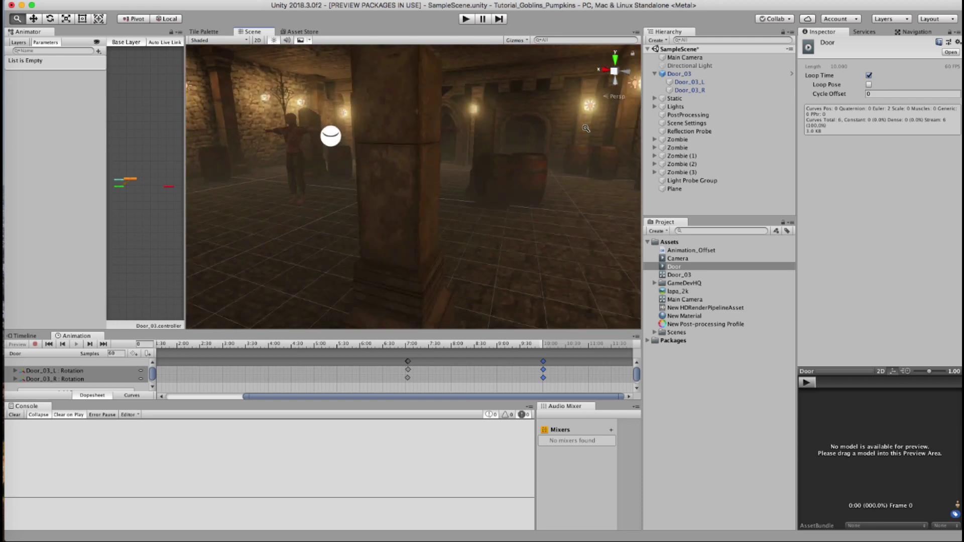
pyautogui.keyDown('alt'); pyautogui.moveTo(475, 161); pyautogui.dragTo(461, 197, button='middle'); pyautogui.keyUp('alt')
pyautogui.keyDown('alt'); pyautogui.moveTo(432, 159); pyautogui.dragTo(723, 151, button='right'); pyautogui.keyUp('alt')
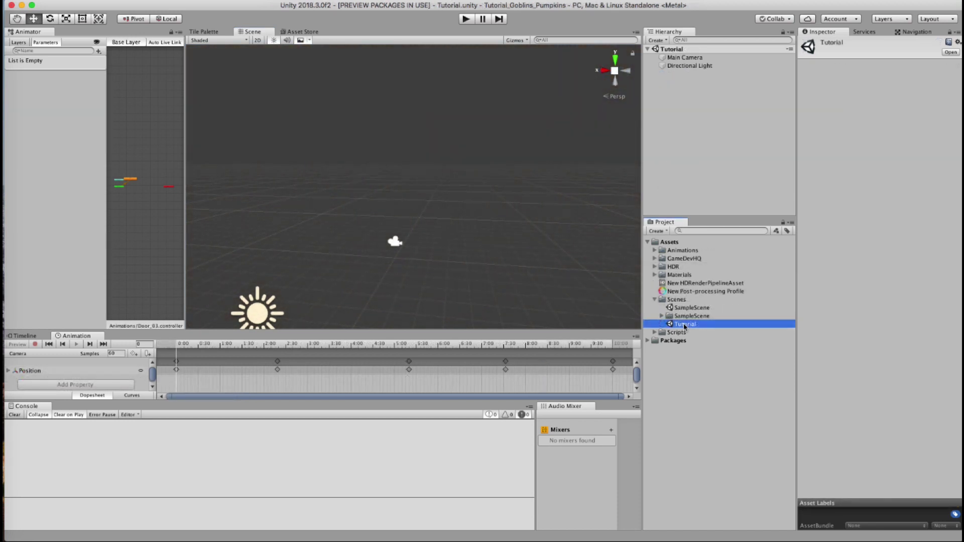
# Check the Package Manager's preview packages option and the High Definition RP package details, look through the remaining packages, and close it.
pyautogui.click(271, 1)
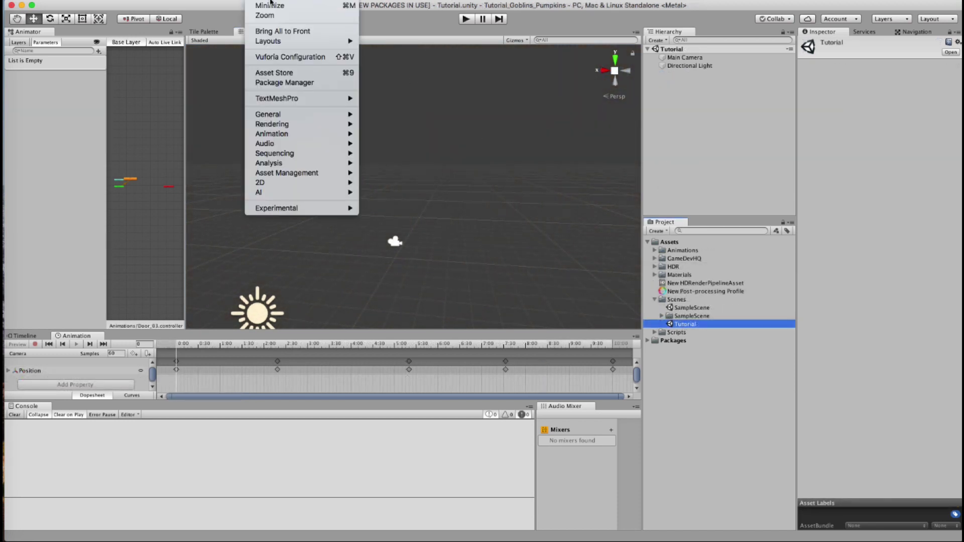
pyautogui.click(273, 85)
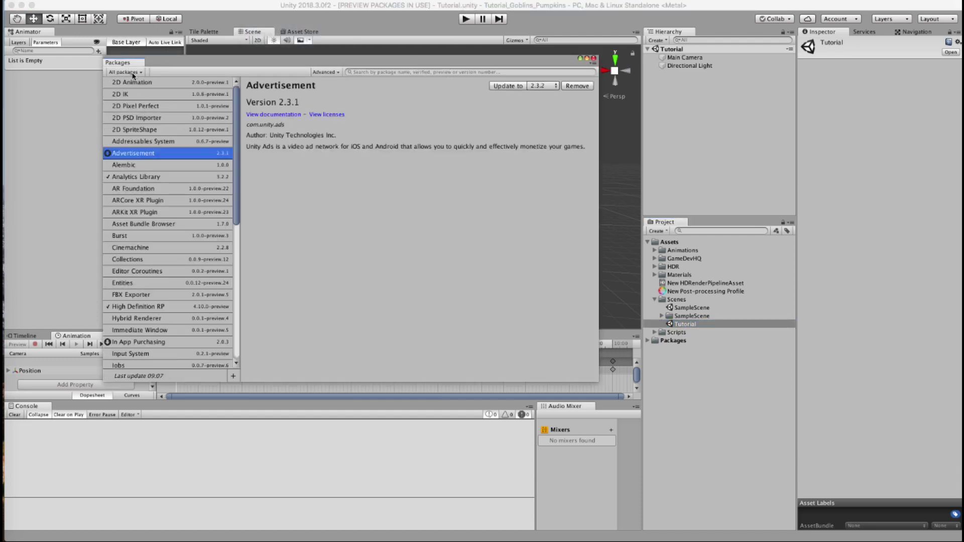
pyautogui.click(326, 72)
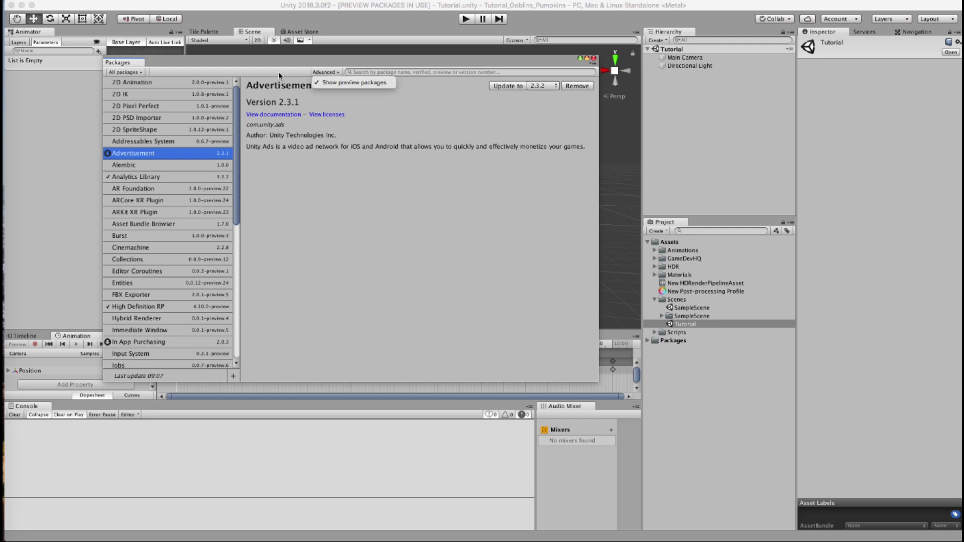
pyautogui.click(297, 191)
pyautogui.moveTo(239, 212); pyautogui.dragTo(239, 263)
pyautogui.click(141, 211)
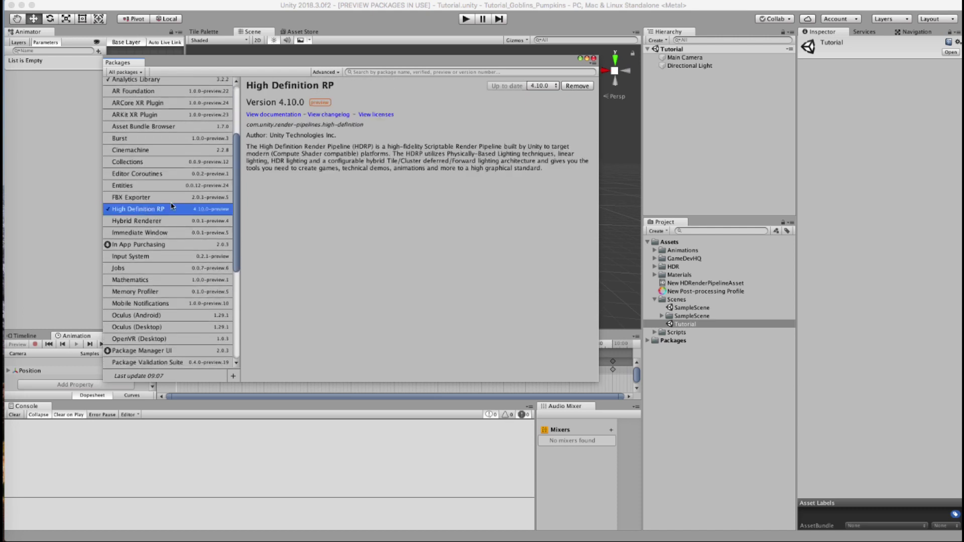
pyautogui.moveTo(235, 218); pyautogui.dragTo(241, 329)
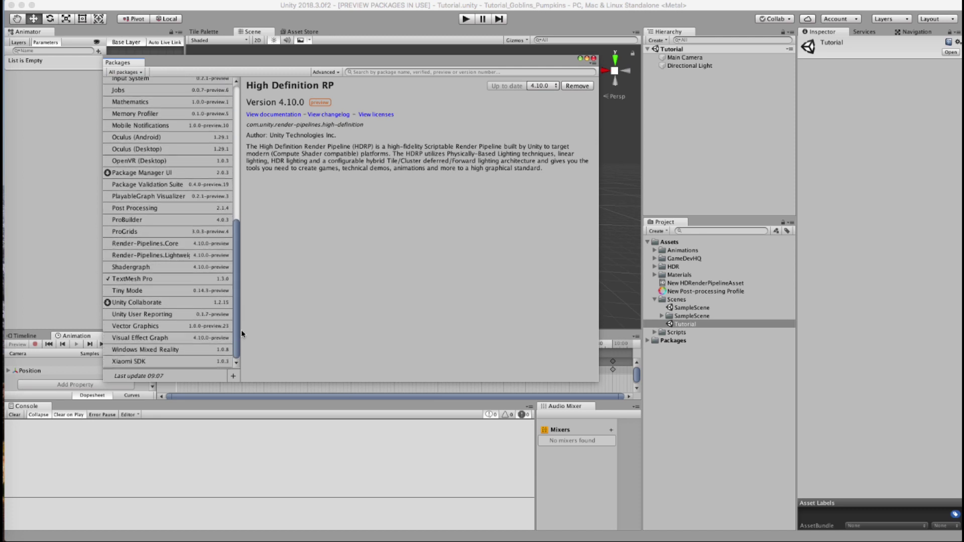
pyautogui.click(593, 59)
# Locate the creation option for a High Definition Render Pipeline Asset and inspect the settings of the existing New HDRenderPipelineAsset.
pyautogui.click(655, 299)
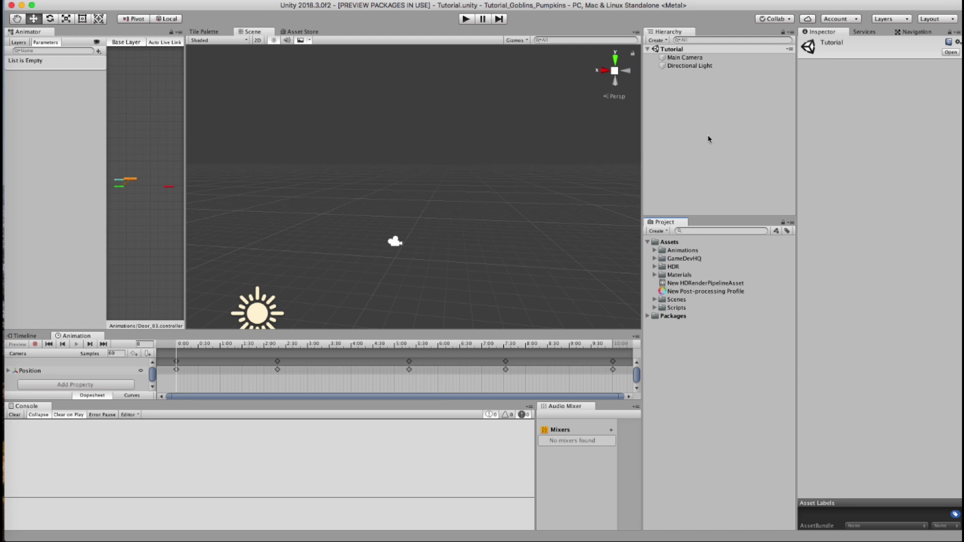
pyautogui.click(652, 234)
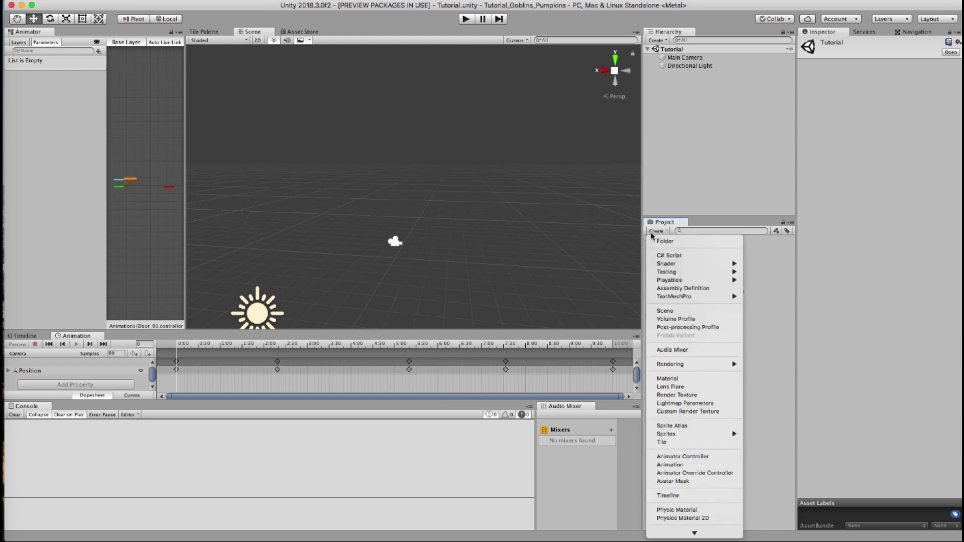
pyautogui.moveTo(678, 363)
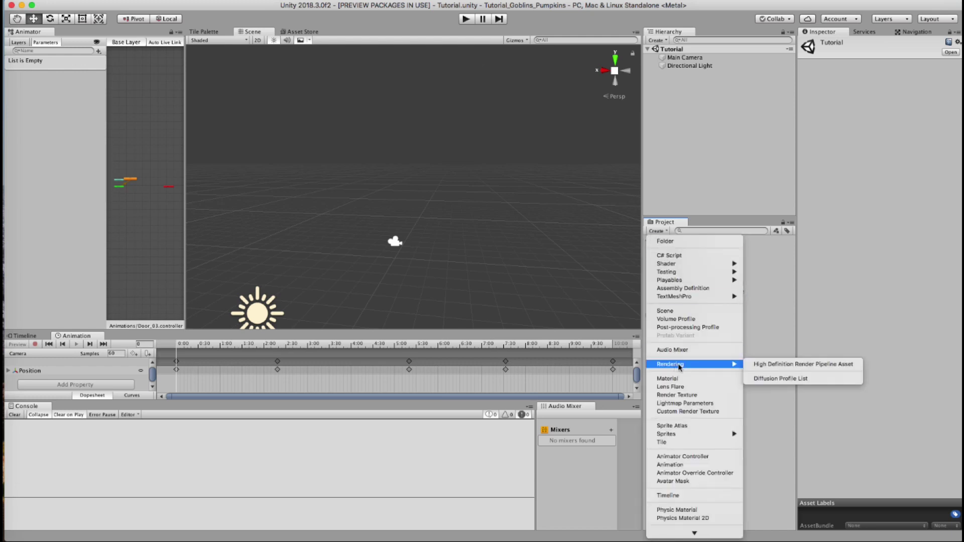
pyautogui.click(770, 365)
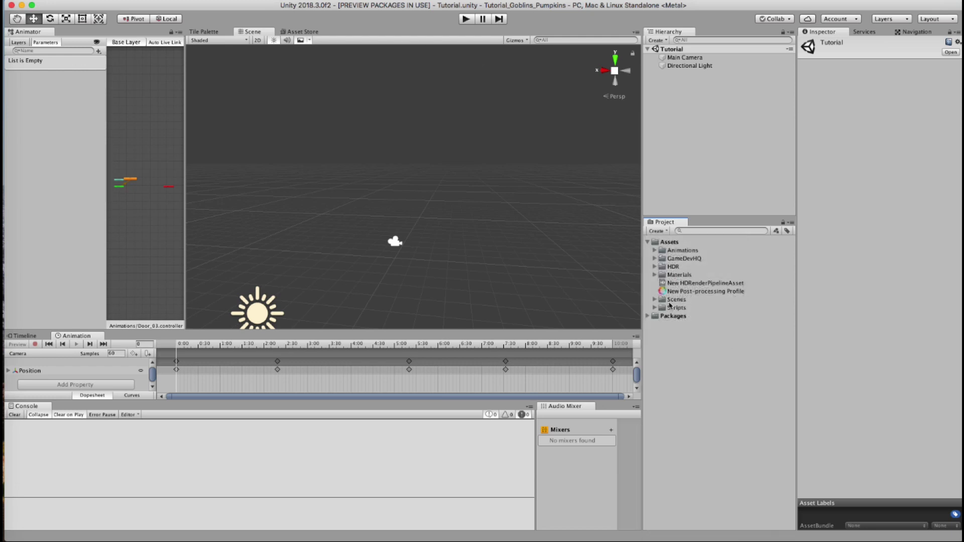
pyautogui.click(674, 284)
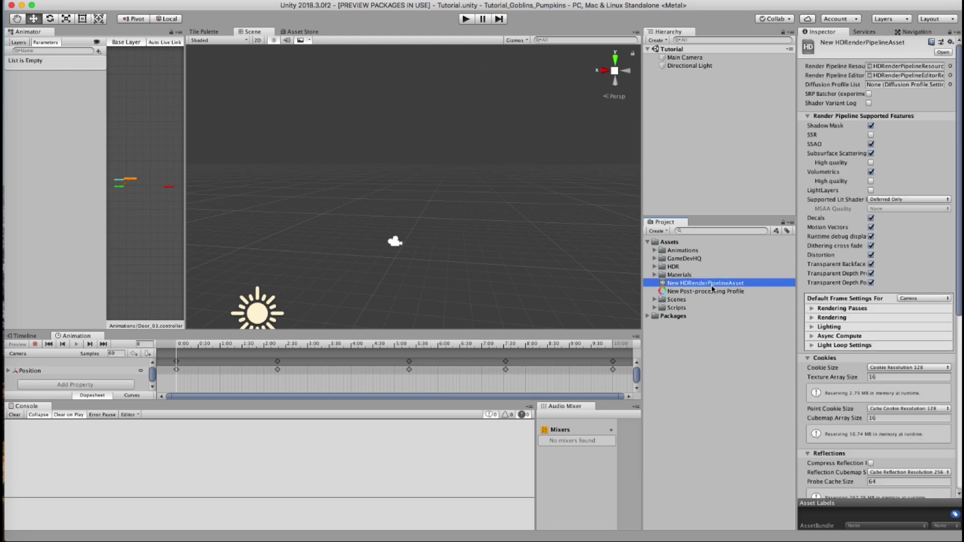
# Review the Scriptable Render Pipeline asset assigned in the project's Graphics settings, close them, and deselect the pipeline asset.
pyautogui.click(259, 0)
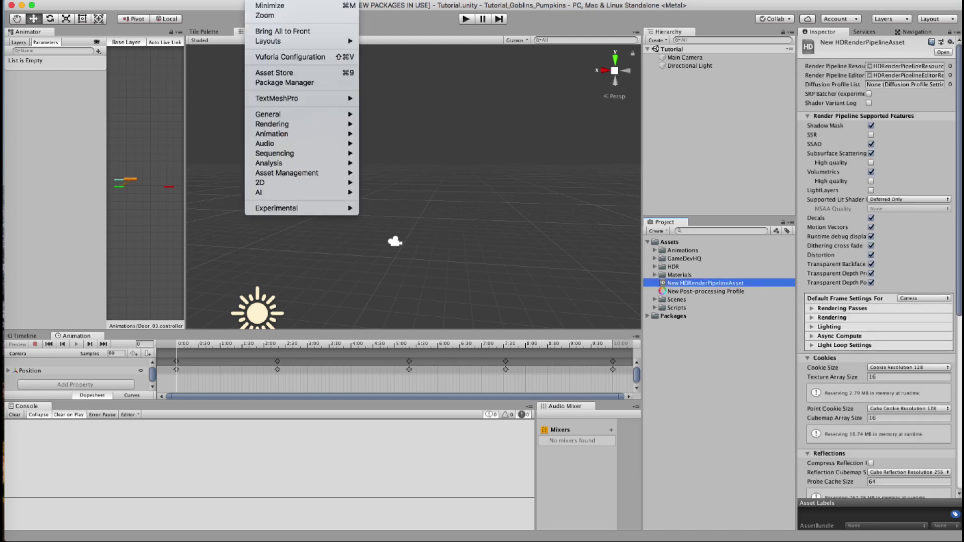
pyautogui.moveTo(319, 130)
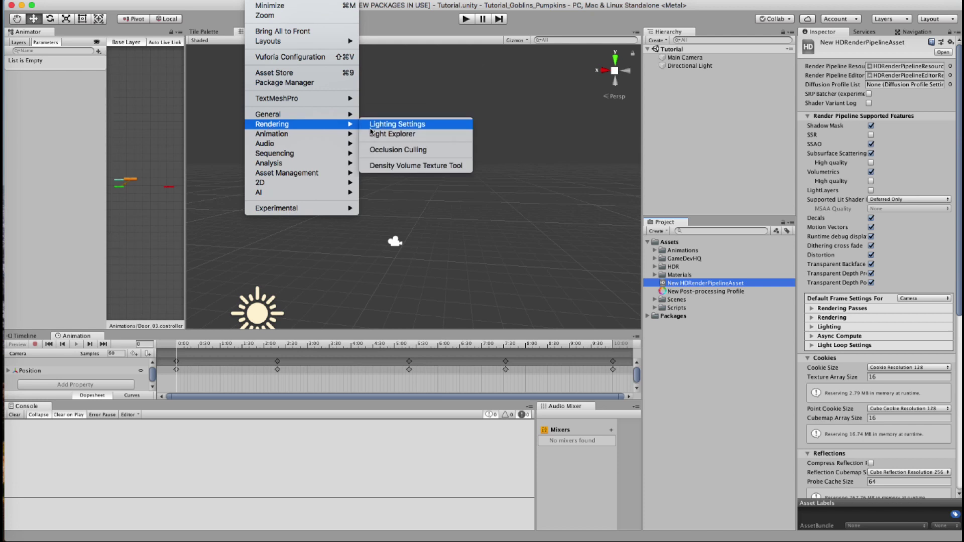
pyautogui.moveTo(75, 1)
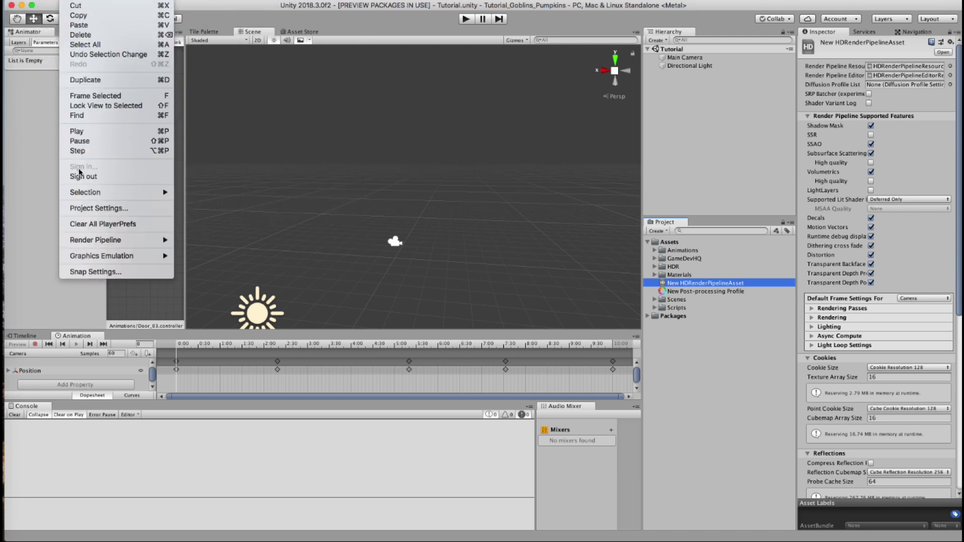
pyautogui.click(79, 209)
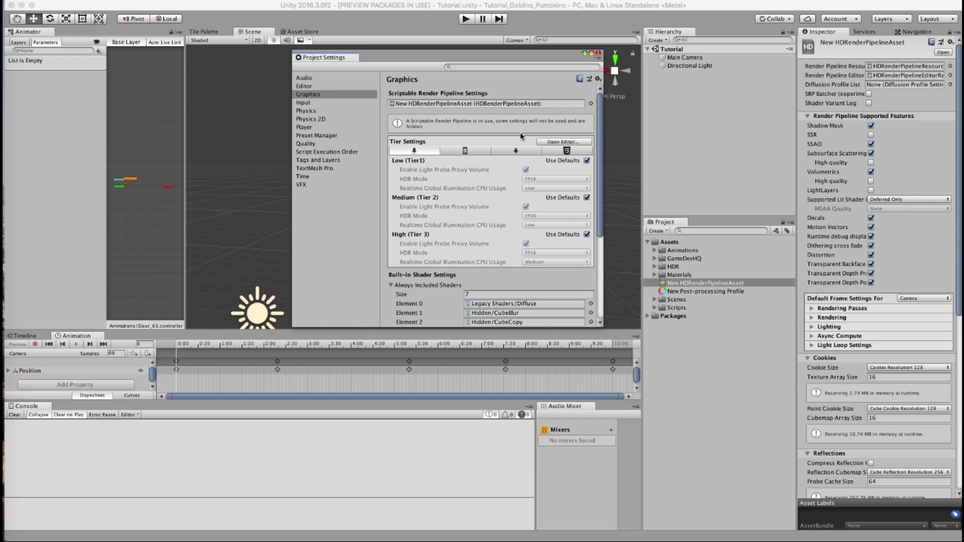
pyautogui.click(599, 53)
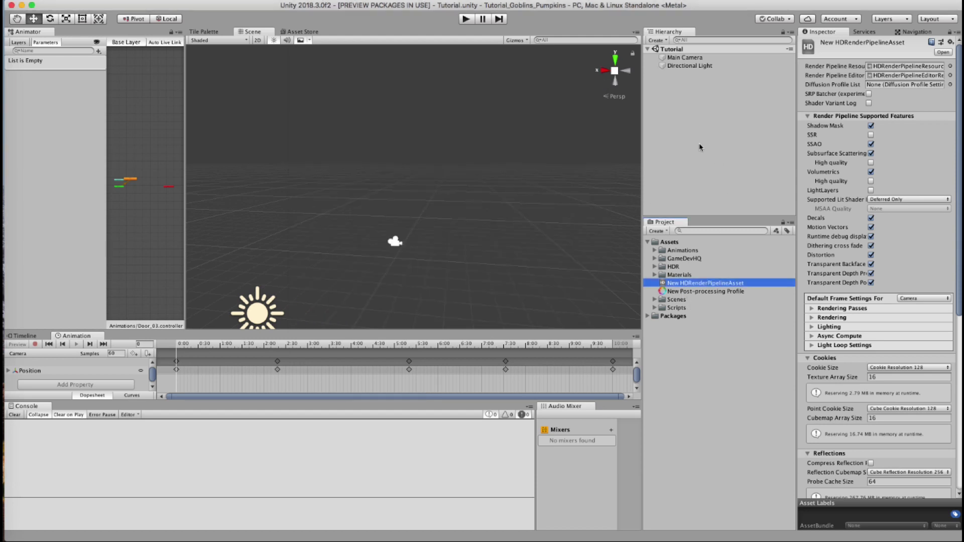
pyautogui.click(723, 383)
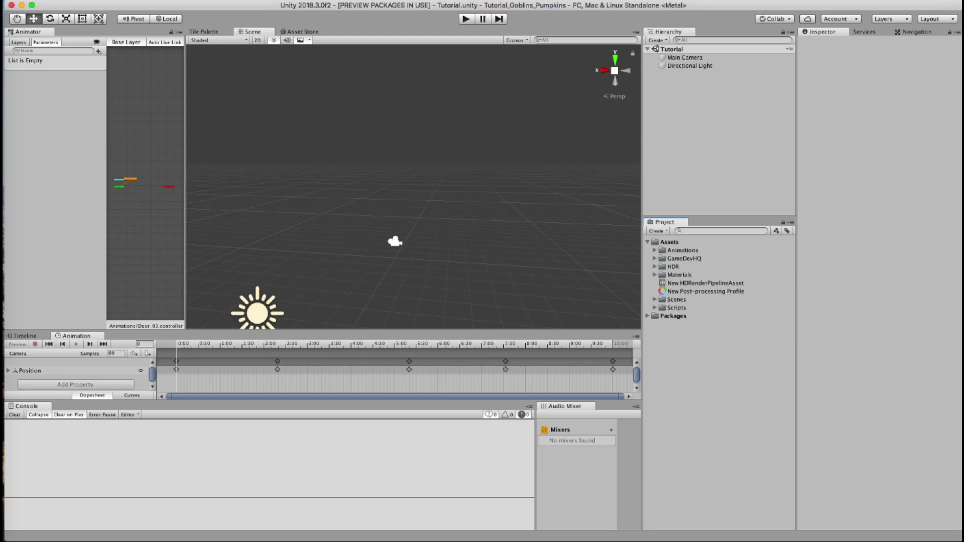
# Create a 3D plane in the Tutorial scene and set its position to 0, 0, 0.
pyautogui.click(129, 0)
pyautogui.moveTo(96, 0)
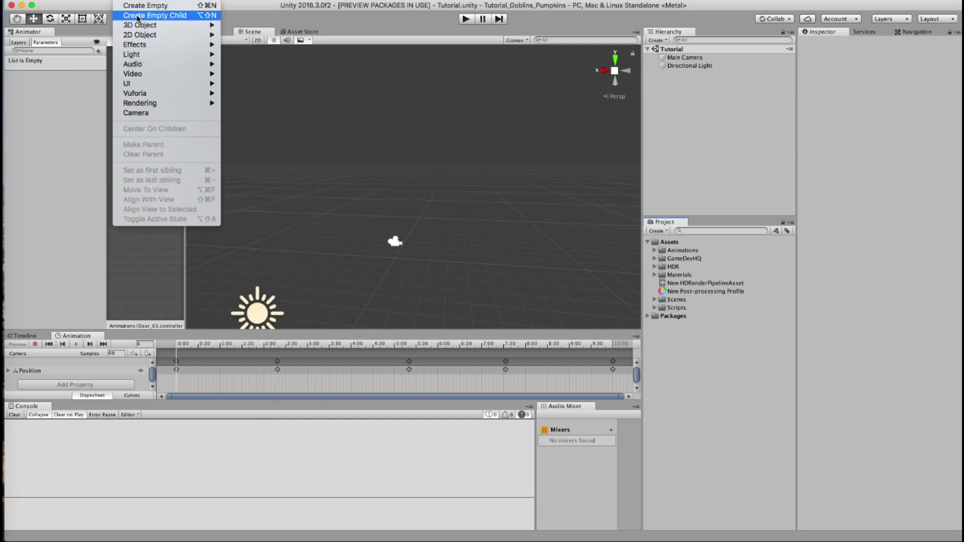
pyautogui.moveTo(175, 26)
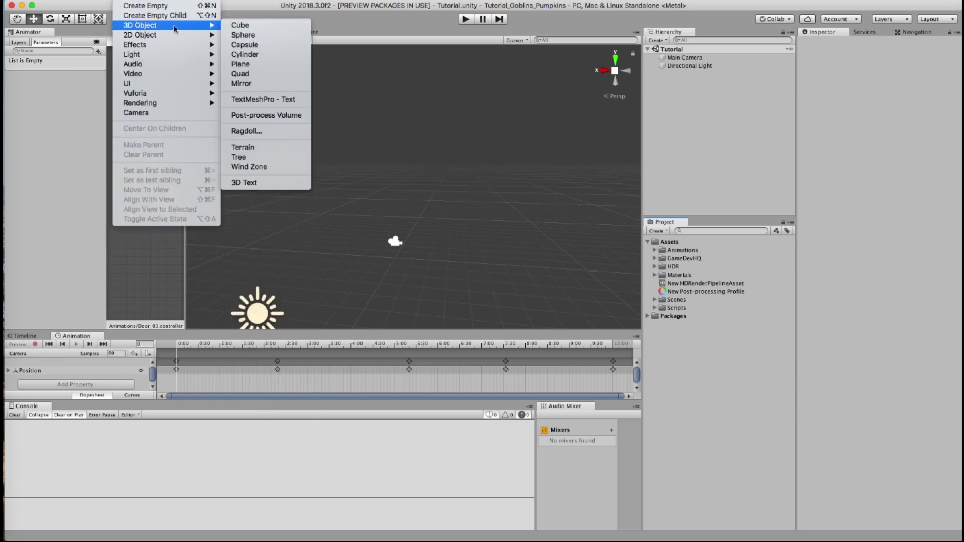
pyautogui.click(241, 64)
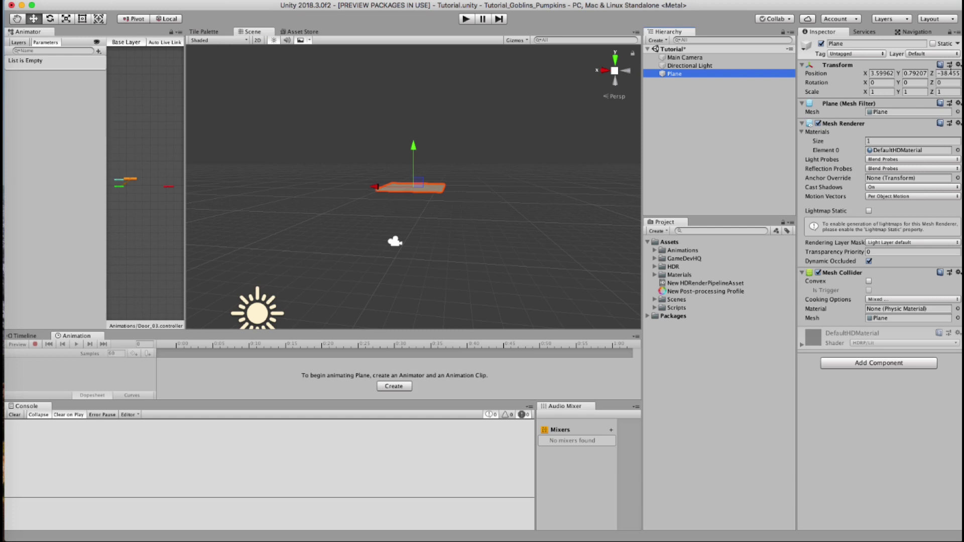
pyautogui.click(959, 65)
pyautogui.click(889, 73)
# Apply the Stone4 material from the GameDevHQ Filebase 2D Pebbles folder to the plane, and clear the selection.
pyautogui.scroll(-5, 365, 261)
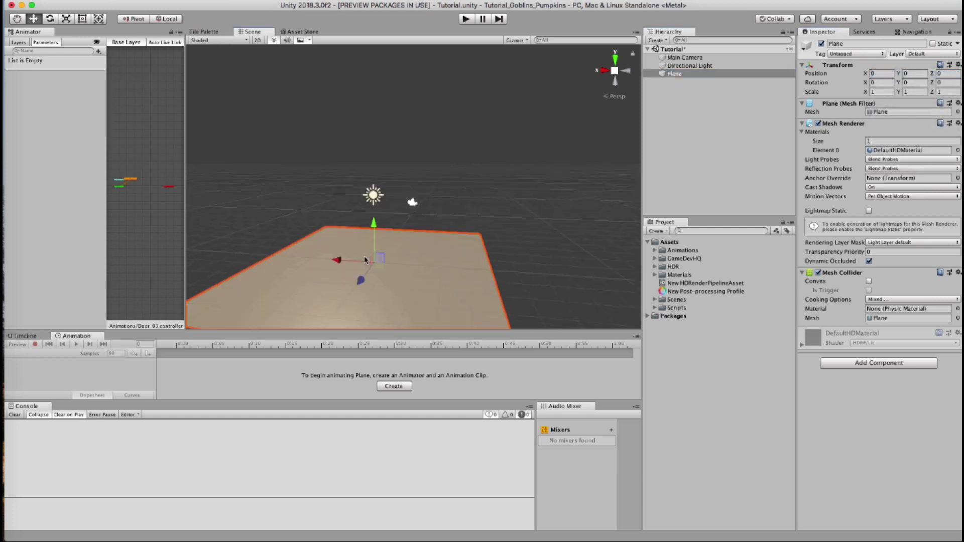
pyautogui.scroll(-3, 365, 260)
pyautogui.keyDown('alt'); pyautogui.moveTo(365, 260); pyautogui.dragTo(345, 263); pyautogui.keyUp('alt')
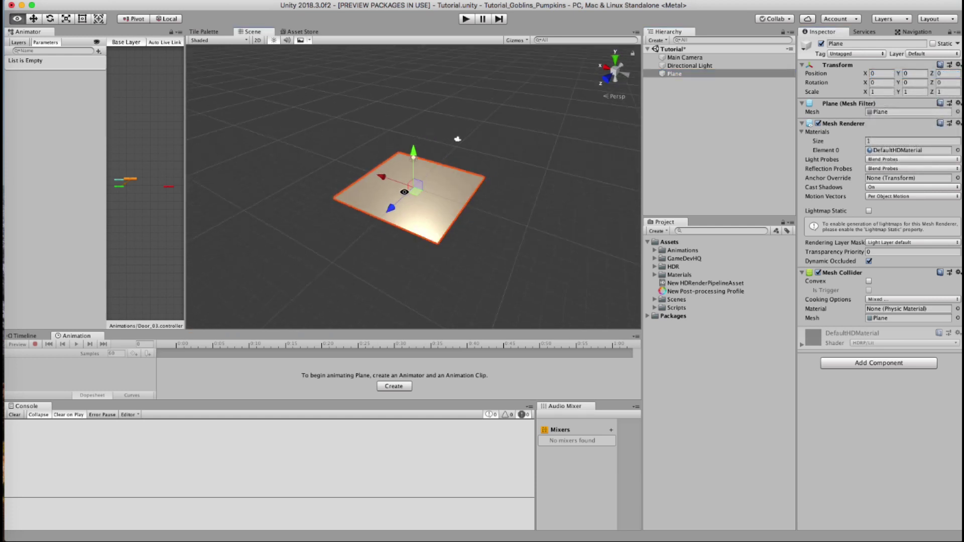
pyautogui.keyDown('alt'); pyautogui.moveTo(404, 191); pyautogui.dragTo(431, 211); pyautogui.keyUp('alt')
pyautogui.keyDown('alt'); pyautogui.moveTo(431, 210); pyautogui.dragTo(657, 200, button='right'); pyautogui.keyUp('alt')
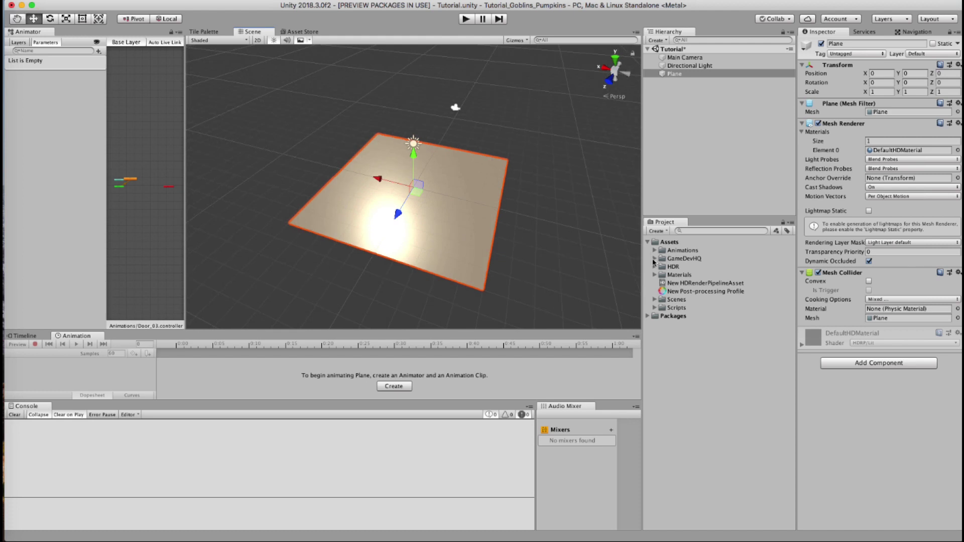
pyautogui.keyDown('alt'); pyautogui.click(655, 258); pyautogui.keyUp('alt')
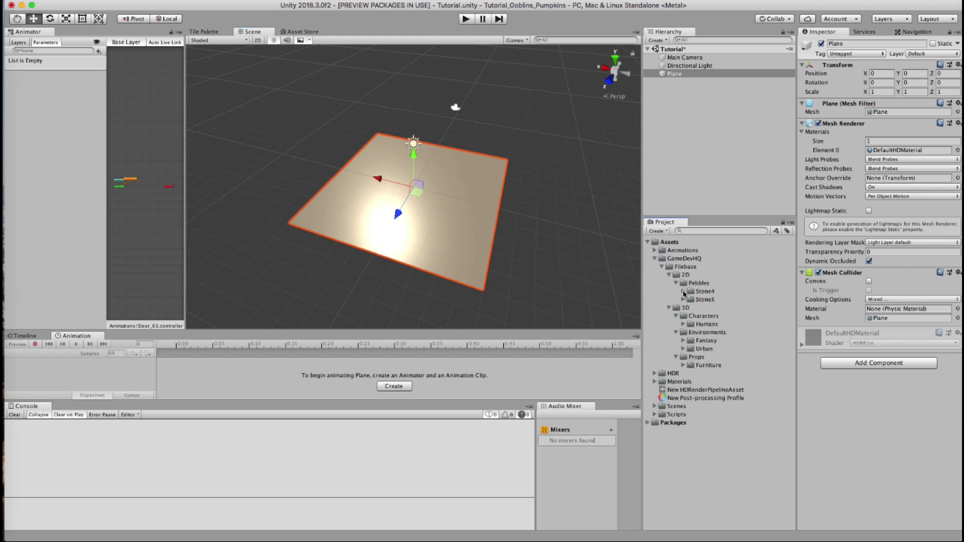
pyautogui.click(685, 292)
pyautogui.click(684, 292)
pyautogui.click(684, 292)
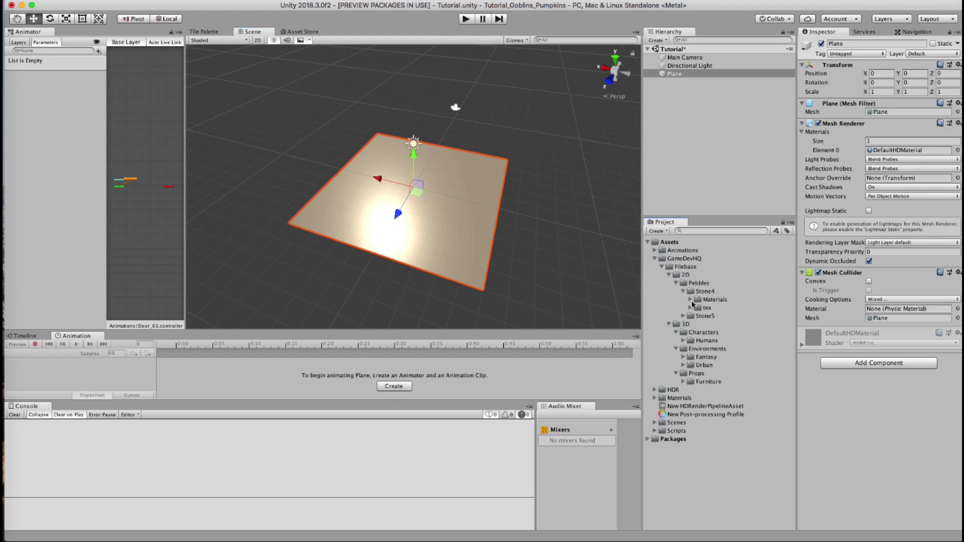
pyautogui.click(690, 300)
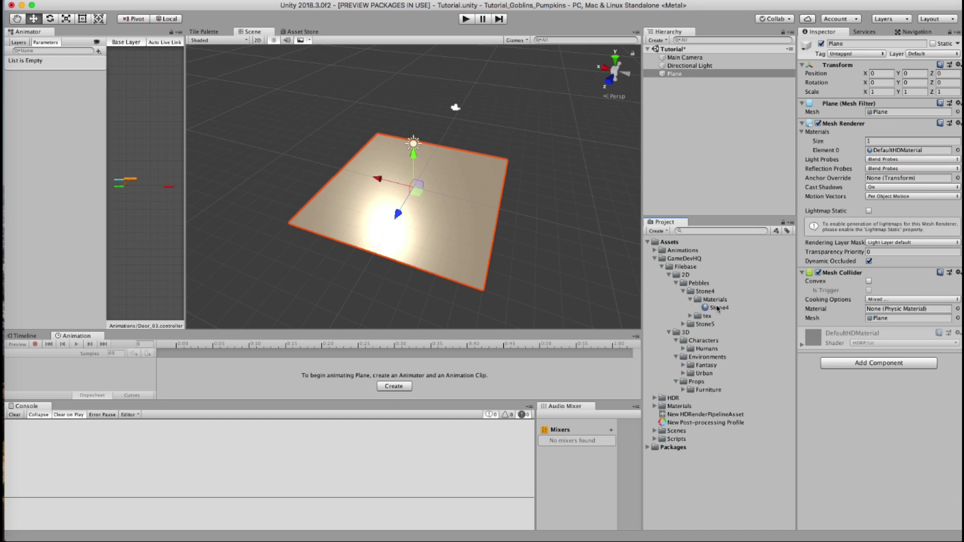
pyautogui.moveTo(718, 310); pyautogui.dragTo(469, 237)
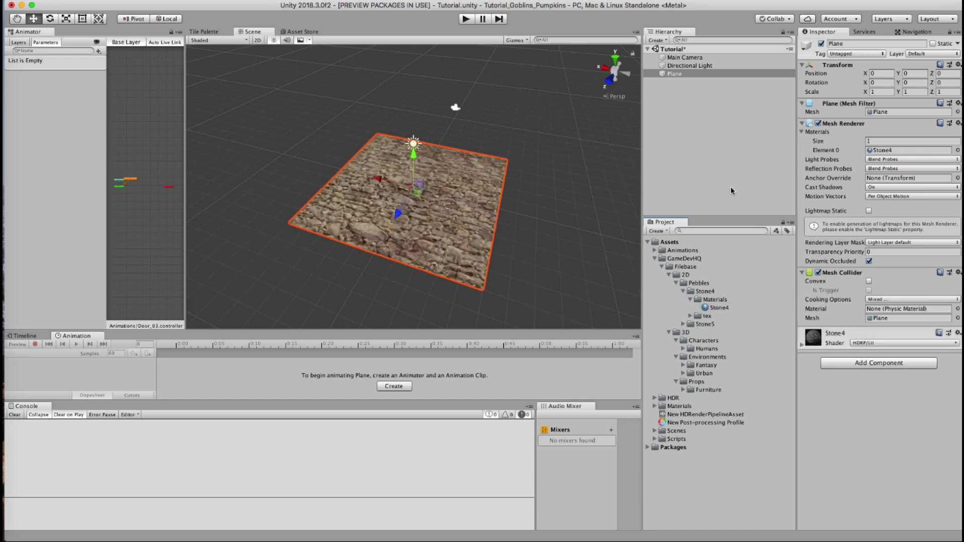
pyautogui.click(715, 179)
# Examine the stone surface up close, then try changing the Stone4 material's normal map strength and undo it.
pyautogui.keyDown('alt'); pyautogui.moveTo(421, 222); pyautogui.dragTo(920, 219, button='right'); pyautogui.keyUp('alt')
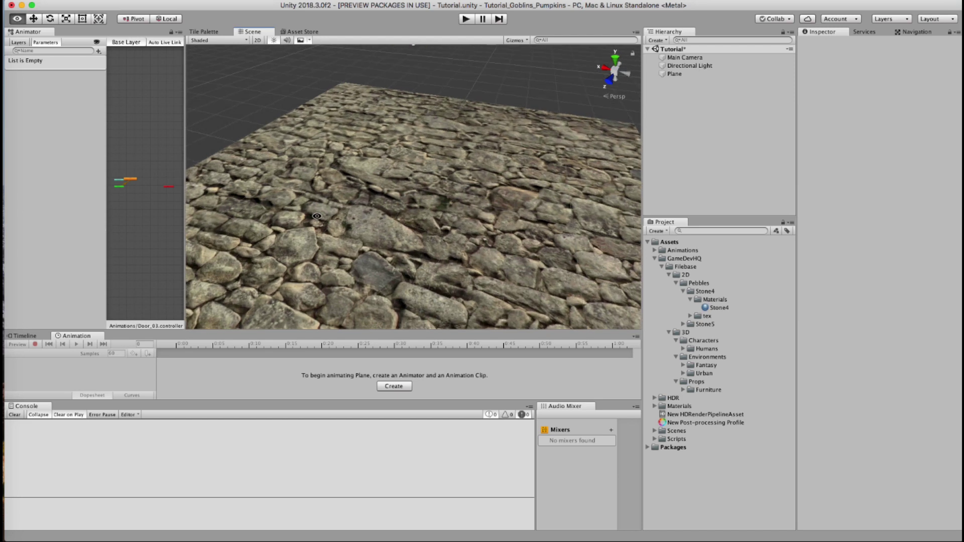
pyautogui.keyDown('alt'); pyautogui.moveTo(314, 213); pyautogui.dragTo(388, 149); pyautogui.keyUp('alt')
pyautogui.moveTo(387, 150); pyautogui.dragTo(398, 210, button='right')
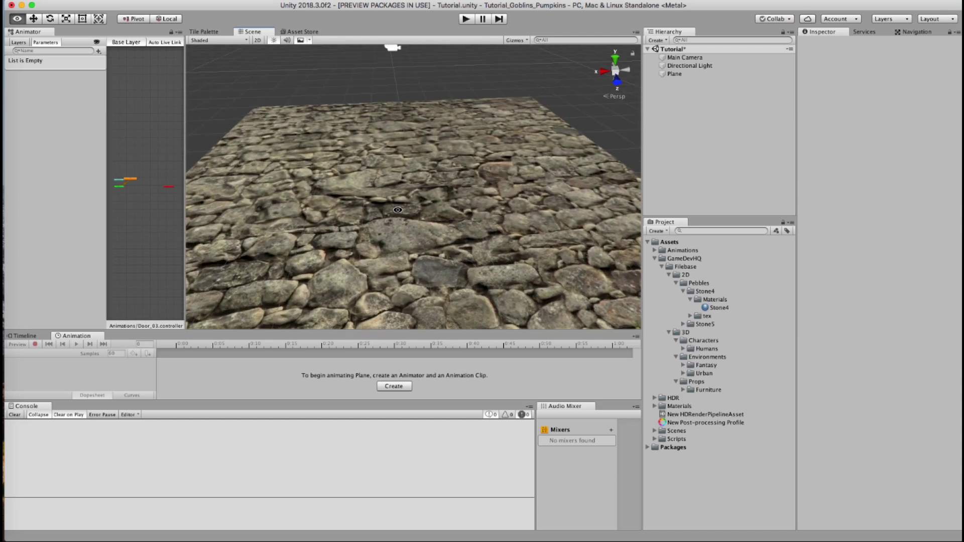
pyautogui.click(718, 308)
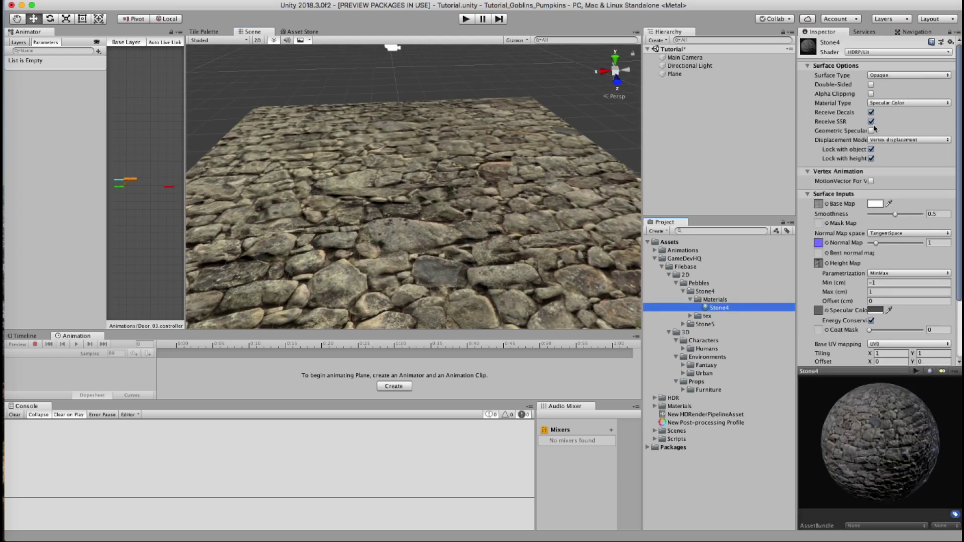
pyautogui.moveTo(876, 243)
pyautogui.mouseDown()
pyautogui.moveTo(892, 243)
pyautogui.moveTo(873, 243)
pyautogui.mouseUp()
pyautogui.press('super+z')
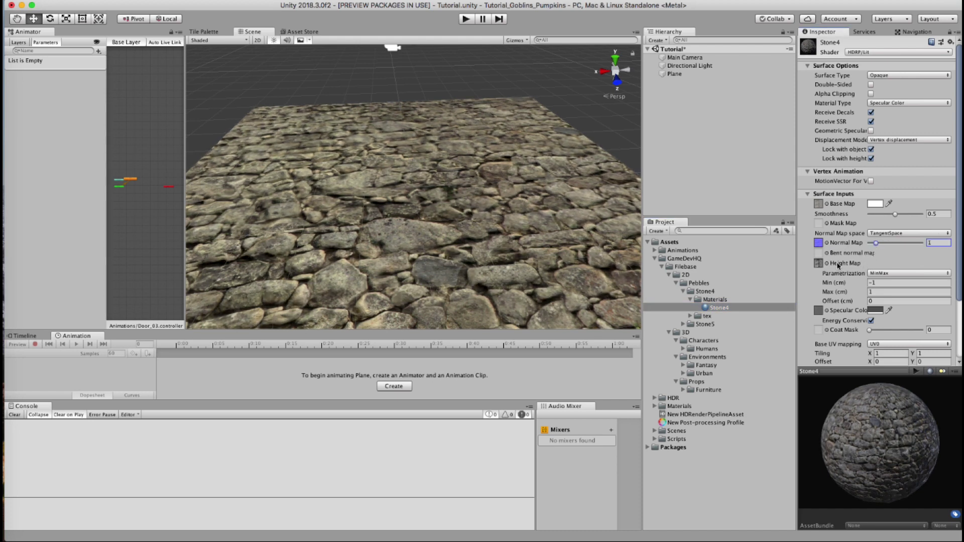
# Try a height map Max of 12.02 cm, a shifted Offset and a Min of 2.18 cm on Stone4, undoing the changes.
pyautogui.click(835, 295)
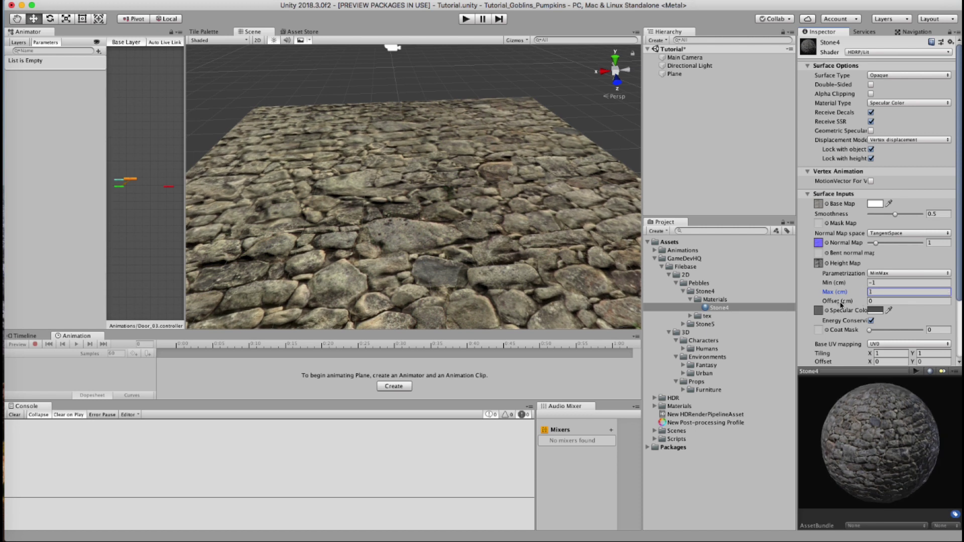
pyautogui.moveTo(842, 294)
pyautogui.mouseDown()
pyautogui.moveTo(877, 298)
pyautogui.moveTo(848, 302)
pyautogui.mouseUp()
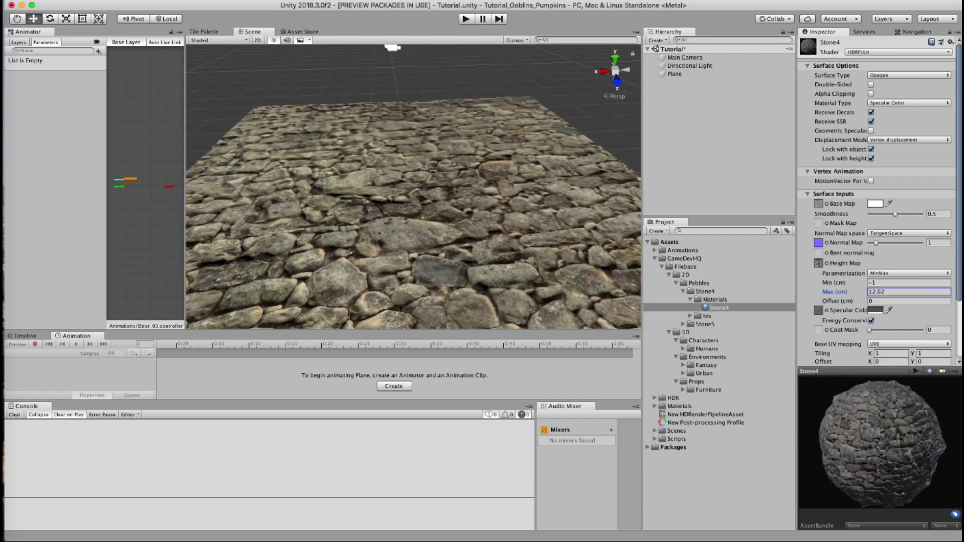
pyautogui.press('super+z')
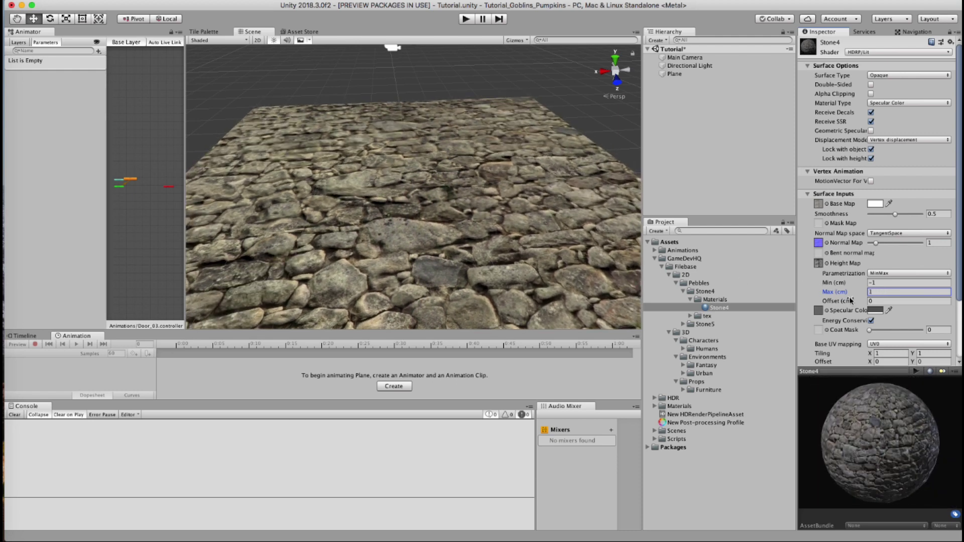
pyautogui.click(835, 302)
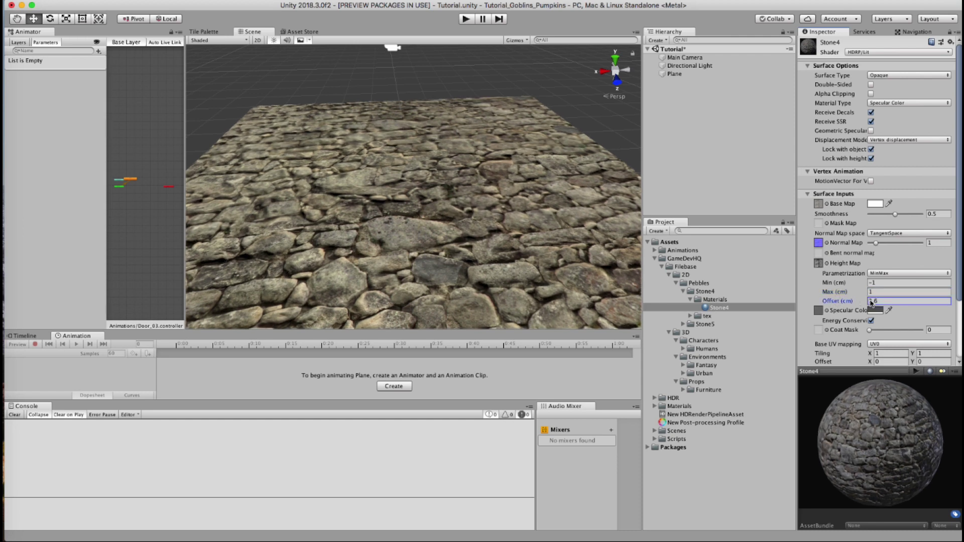
pyautogui.moveTo(839, 282)
pyautogui.mouseDown()
pyautogui.moveTo(905, 284)
pyautogui.moveTo(614, 286)
pyautogui.moveTo(849, 284)
pyautogui.mouseUp()
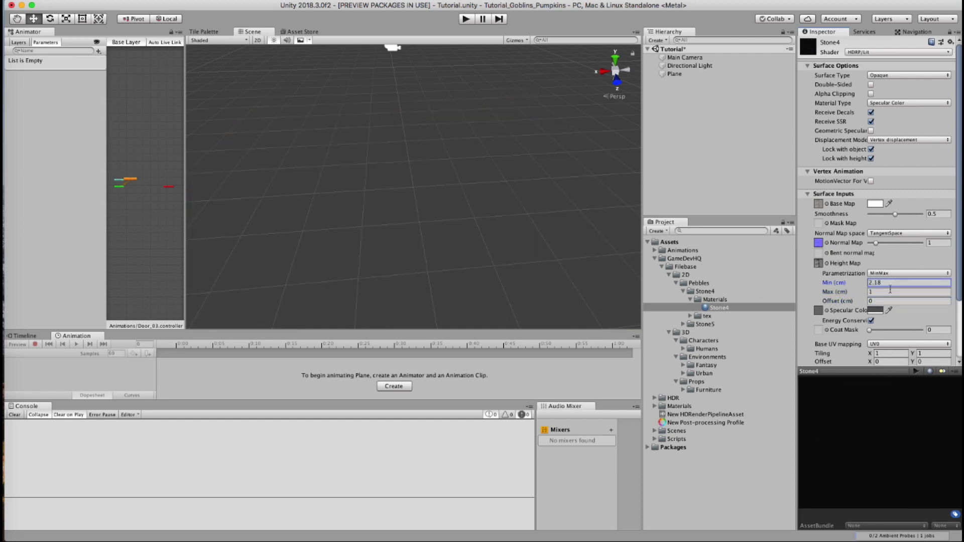
pyautogui.press('super+z')
# Rename the plane as Floor.
pyautogui.keyDown('alt'); pyautogui.moveTo(502, 270); pyautogui.dragTo(299, 169); pyautogui.keyUp('alt')
pyautogui.click(673, 74)
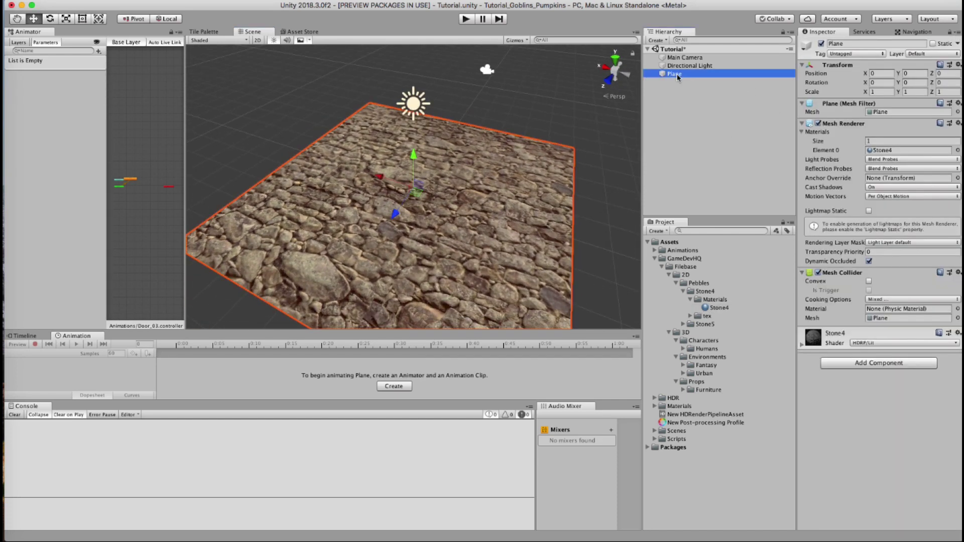
pyautogui.click(675, 74)
pyautogui.write('Floor')
pyautogui.press('Return')
# Duplicate the Floor plane and vertex-snap the copy edge to edge with the original at Z -10.
pyautogui.press('super+d')
pyautogui.keyDown('alt'); pyautogui.moveTo(466, 206); pyautogui.dragTo(382, 205); pyautogui.keyUp('alt')
pyautogui.scroll(-3, 392, 208)
pyautogui.moveTo(459, 246); pyautogui.dragTo(415, 208, button='middle')
pyautogui.keyDown('alt'); pyautogui.moveTo(415, 208); pyautogui.dragTo(412, 206); pyautogui.keyUp('alt')
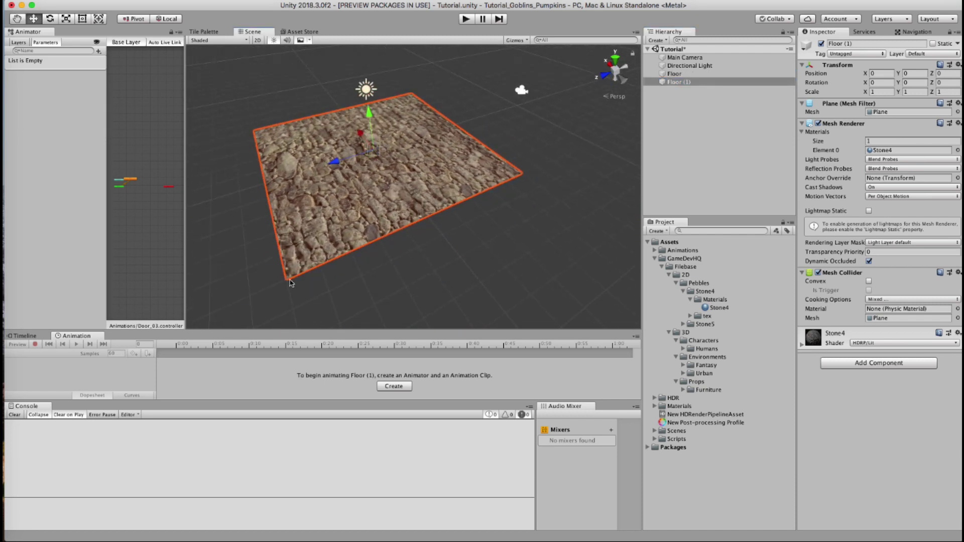
pyautogui.press('v')
pyautogui.moveTo(282, 282); pyautogui.dragTo(570, 142)
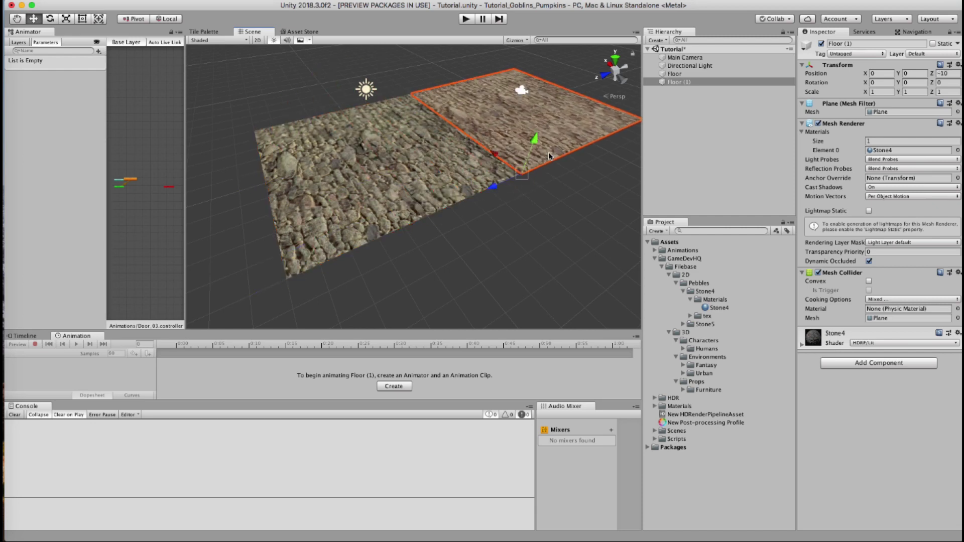
# Extend the floor strip with two more duplicated planes, vertex-snapped end to end at Z -20 and Z -30.
pyautogui.moveTo(537, 143); pyautogui.dragTo(361, 182, button='middle')
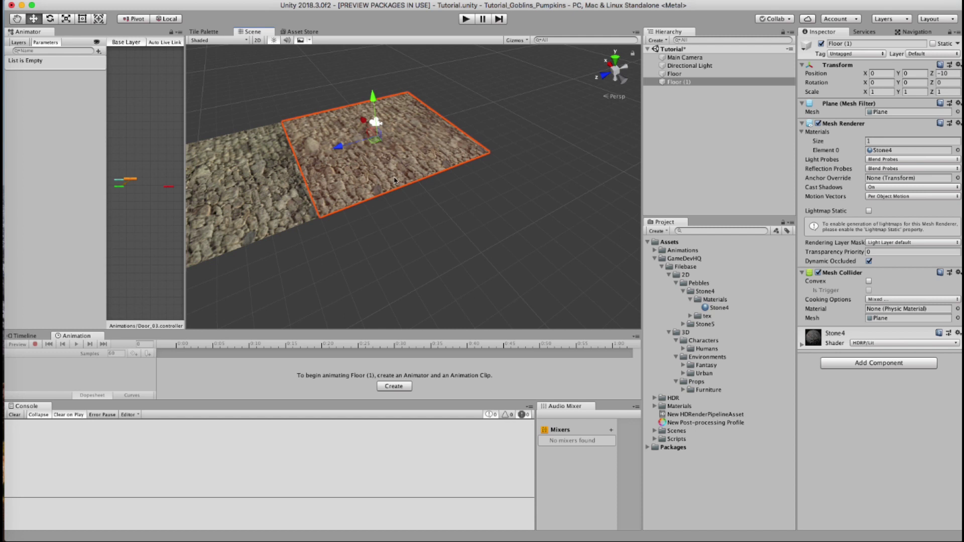
pyautogui.press('super+d')
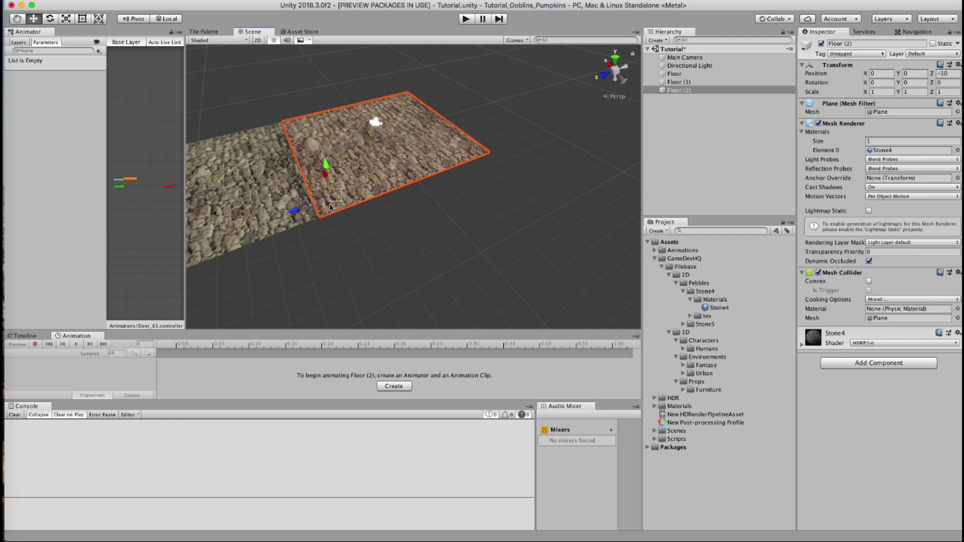
pyautogui.moveTo(322, 218); pyautogui.dragTo(497, 160)
pyautogui.press('super+d')
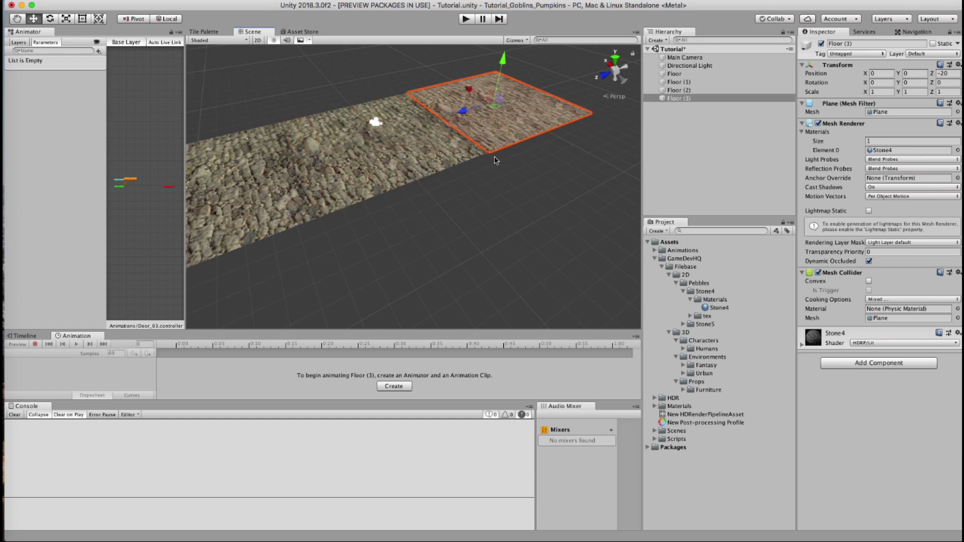
pyautogui.moveTo(499, 160); pyautogui.dragTo(431, 198, button='middle')
pyautogui.press('v')
pyautogui.moveTo(411, 188); pyautogui.dragTo(557, 143)
pyautogui.keyDown('alt'); pyautogui.moveTo(430, 164); pyautogui.dragTo(542, 140); pyautogui.keyUp('alt')
pyautogui.moveTo(374, 224); pyautogui.dragTo(525, 120, button='middle')
pyautogui.keyDown('alt'); pyautogui.moveTo(416, 207); pyautogui.dragTo(413, 235); pyautogui.keyUp('alt')
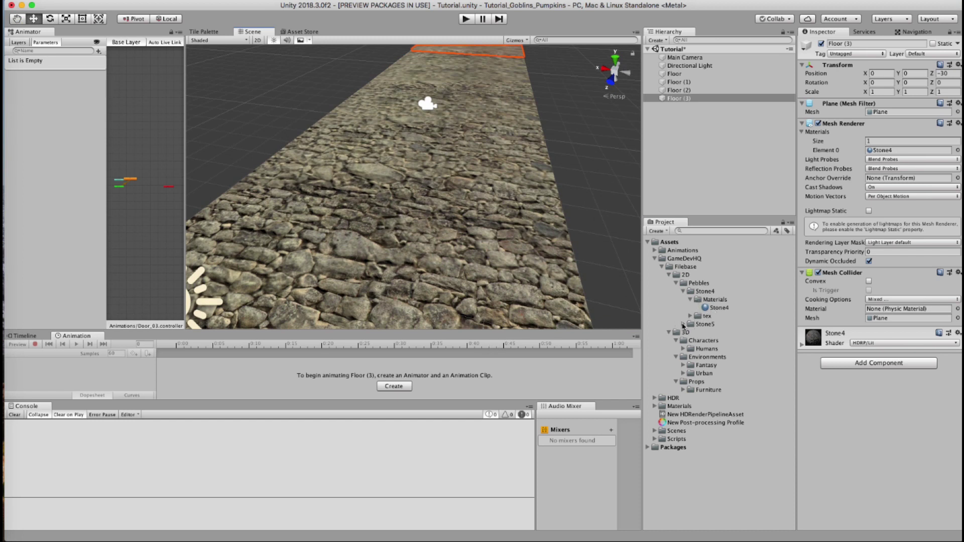
# Apply the Stone5 material to all four floor planes, and clear the selection.
pyautogui.click(684, 324)
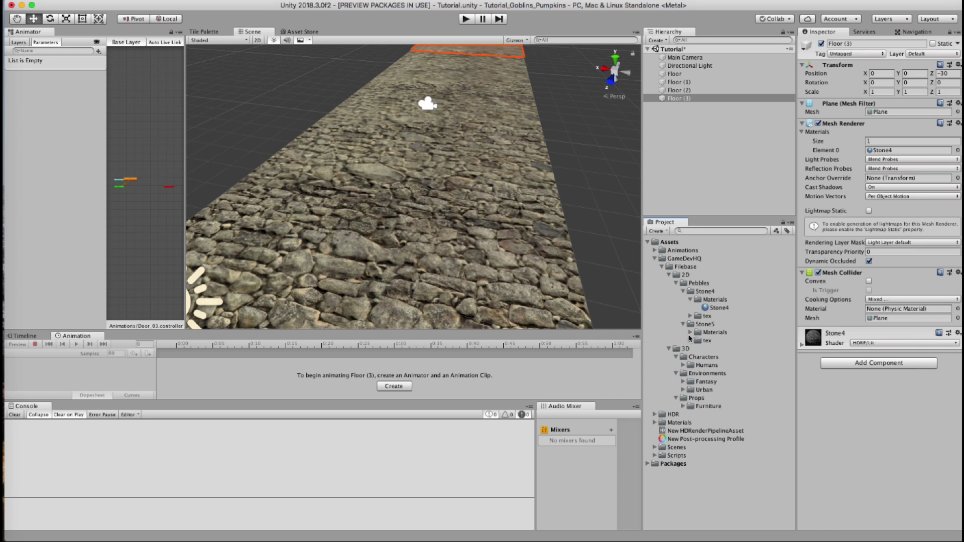
pyautogui.click(691, 332)
pyautogui.moveTo(716, 342); pyautogui.dragTo(847, 410)
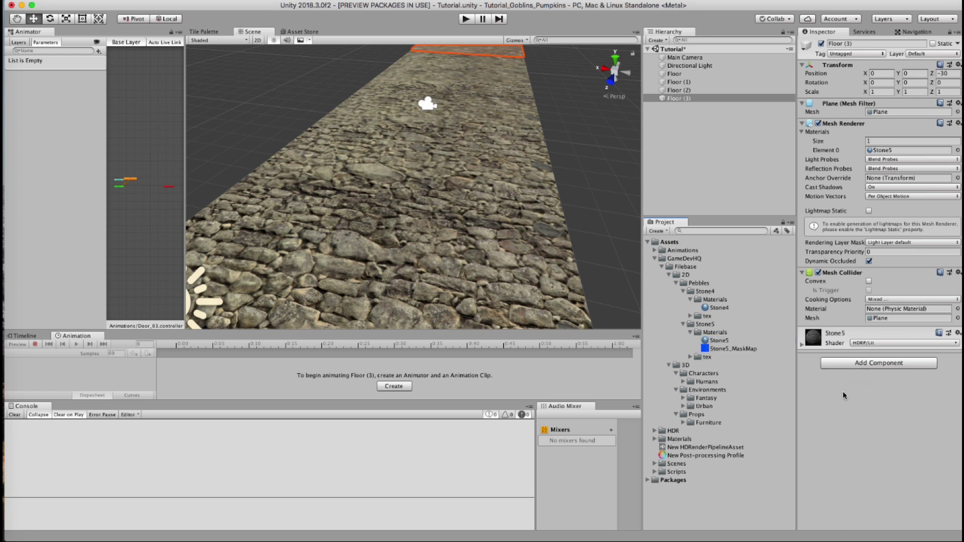
pyautogui.click(697, 82)
pyautogui.click(687, 75)
pyautogui.keyDown('shift'); pyautogui.click(686, 98); pyautogui.keyUp('shift')
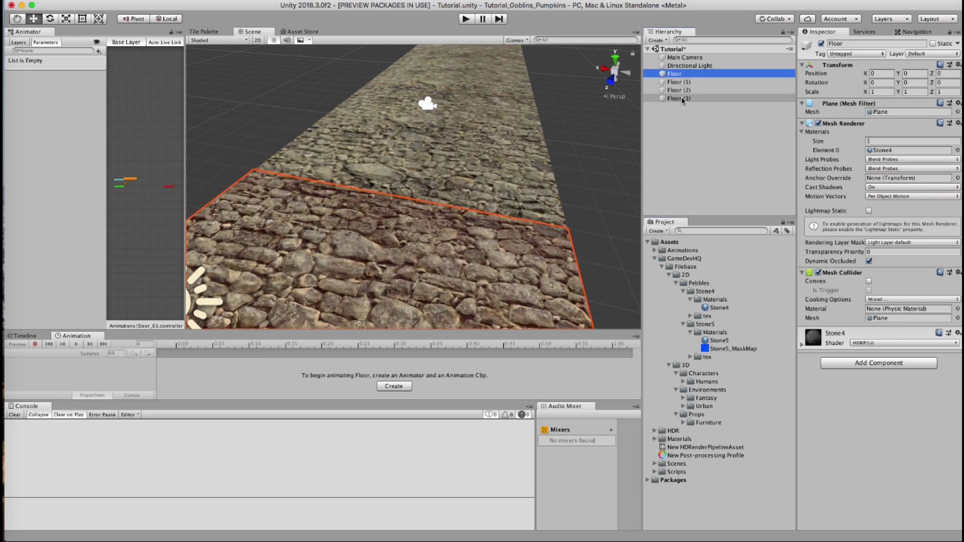
pyautogui.moveTo(719, 344); pyautogui.dragTo(854, 404)
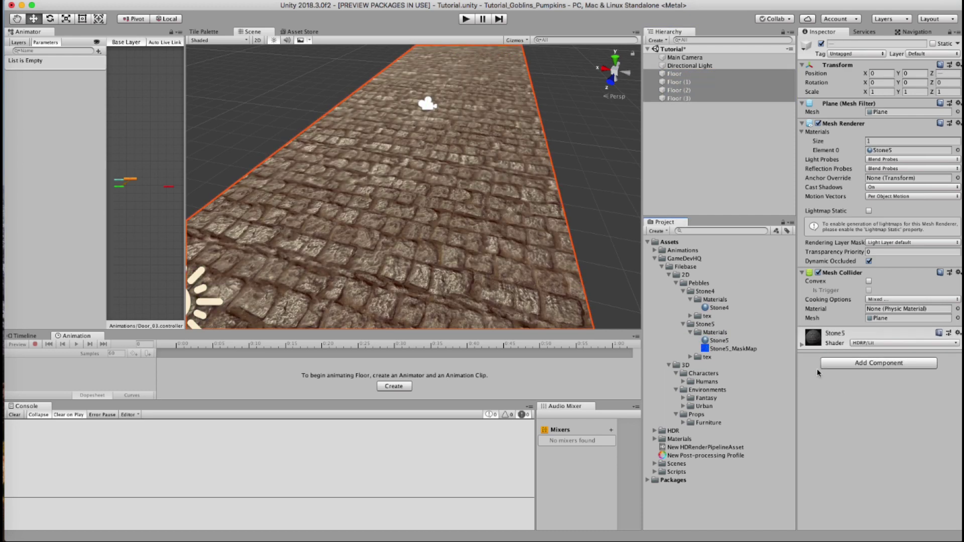
pyautogui.click(678, 148)
# Duplicate all four floor planes together and vertex-snap the copied strip alongside the original at X -10.
pyautogui.keyDown('alt'); pyautogui.moveTo(414, 227); pyautogui.dragTo(448, 210); pyautogui.keyUp('alt')
pyautogui.keyDown('alt'); pyautogui.moveTo(501, 197); pyautogui.dragTo(261, 207, button='right'); pyautogui.keyUp('alt')
pyautogui.keyDown('alt'); pyautogui.moveTo(415, 173); pyautogui.dragTo(400, 202); pyautogui.keyUp('alt')
pyautogui.click(675, 73)
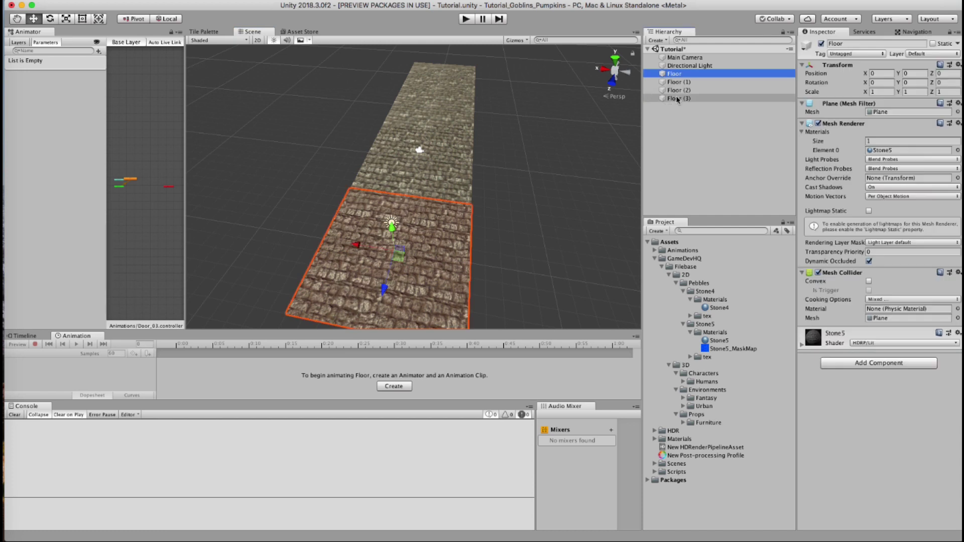
pyautogui.keyDown('shift'); pyautogui.click(676, 98); pyautogui.keyUp('shift')
pyautogui.press('super+d')
pyautogui.keyDown('alt'); pyautogui.moveTo(410, 265); pyautogui.dragTo(393, 193, button='middle'); pyautogui.keyUp('alt')
pyautogui.press('v')
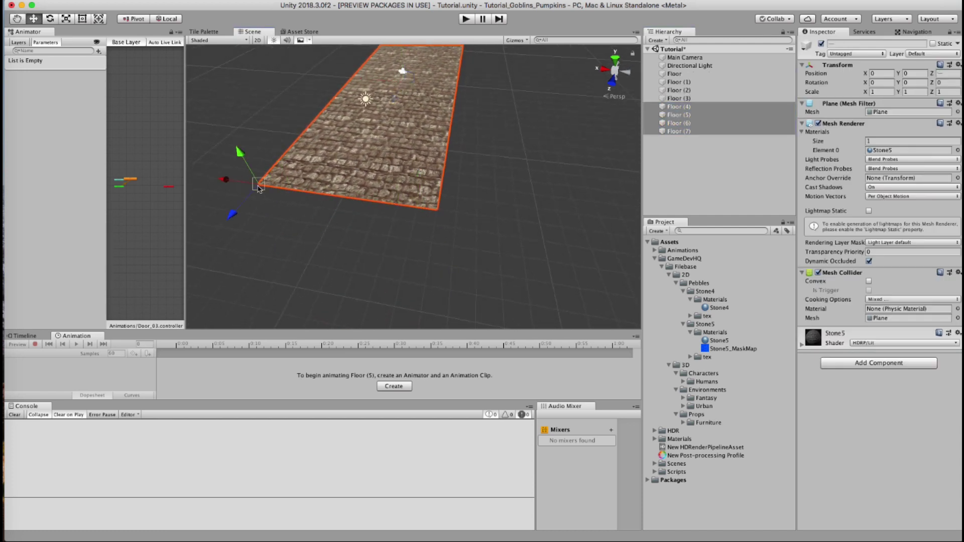
pyautogui.moveTo(259, 188); pyautogui.dragTo(463, 215)
# Duplicate the X -10 strip and vertex-snap the copy to the original strip's other side at X 10, then deselect it.
pyautogui.keyDown('alt'); pyautogui.moveTo(408, 197); pyautogui.dragTo(487, 229, button='middle'); pyautogui.keyUp('alt')
pyautogui.press('super+d')
pyautogui.keyDown('alt'); pyautogui.moveTo(548, 226); pyautogui.dragTo(403, 218, button='middle'); pyautogui.keyUp('alt')
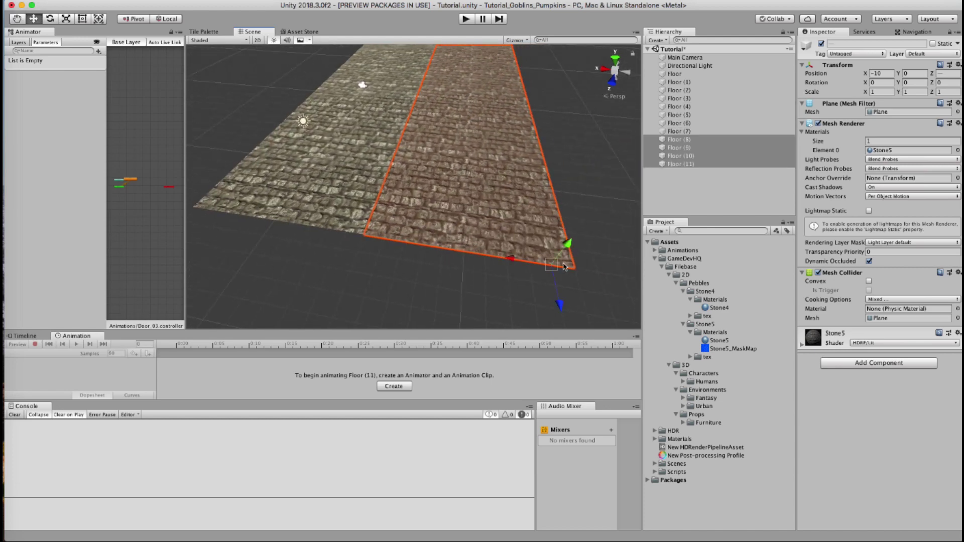
pyautogui.moveTo(573, 269); pyautogui.dragTo(201, 211)
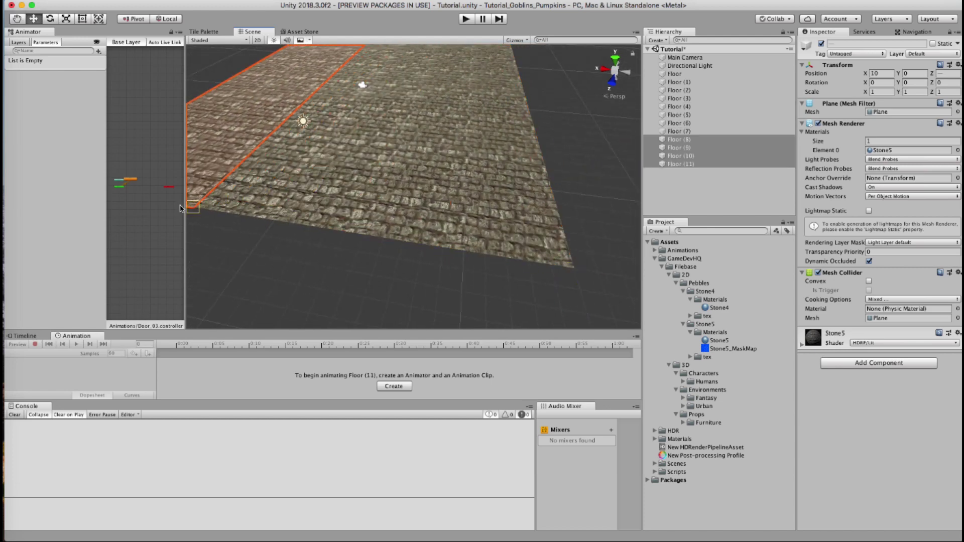
pyautogui.keyDown('alt'); pyautogui.moveTo(209, 140); pyautogui.dragTo(301, 201); pyautogui.keyUp('alt')
pyautogui.click(679, 201)
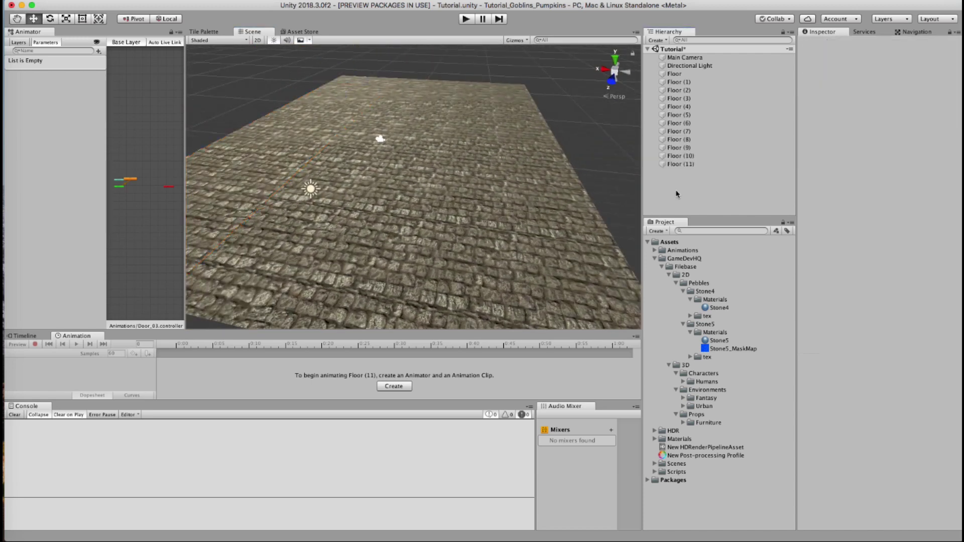
# Create an empty object named Floor in the scene.
pyautogui.click(658, 41)
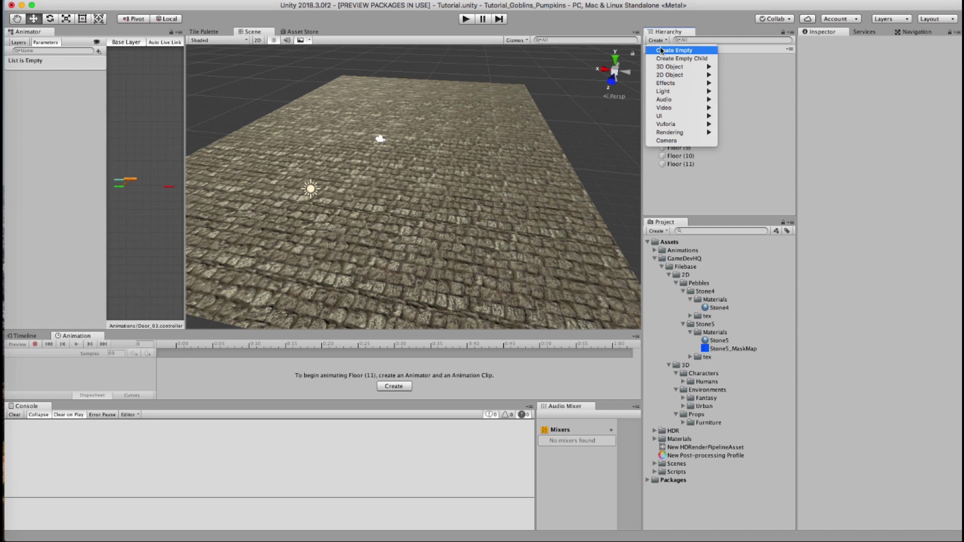
pyautogui.click(676, 48)
pyautogui.press('Return')
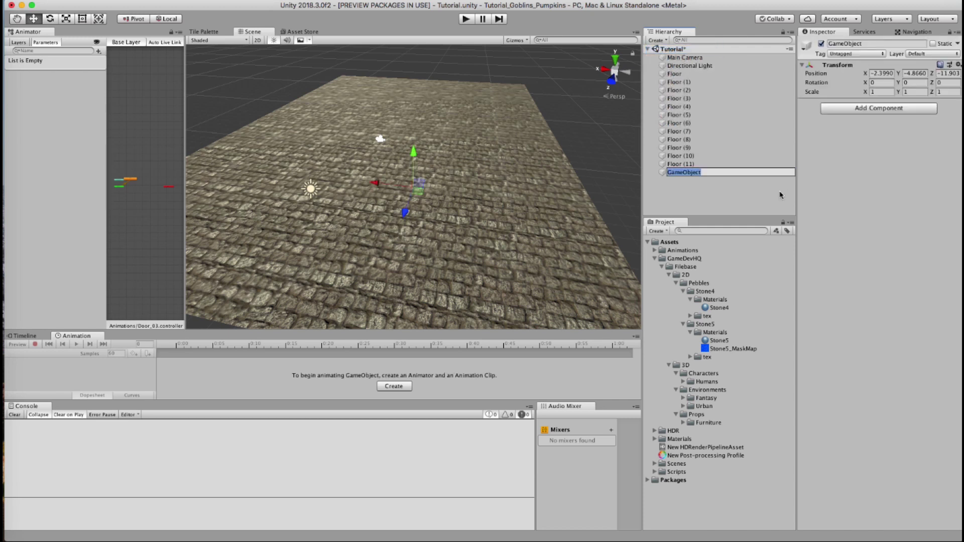
pyautogui.write('Floor')
pyautogui.press('Return')
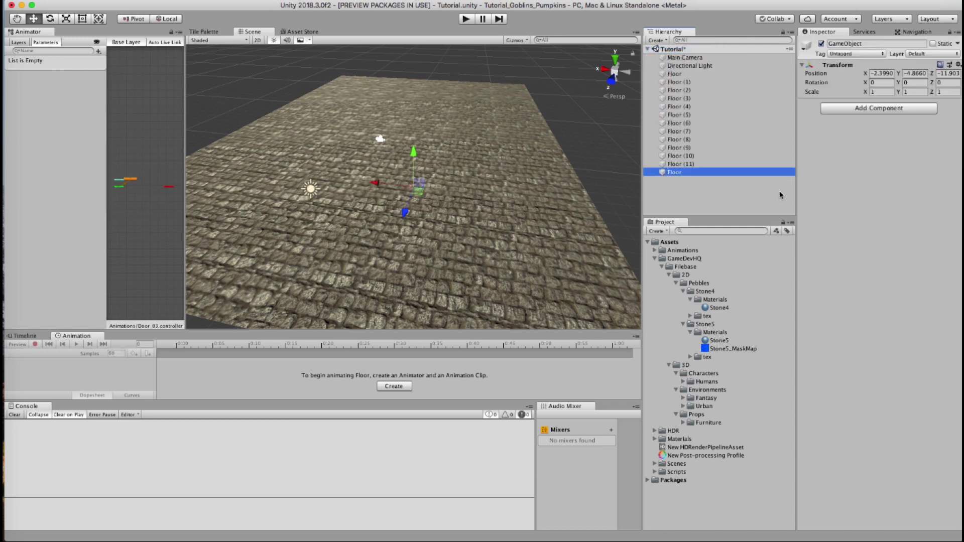
# Enable GPU instancing in the Stone5 material's advanced options.
pyautogui.click(708, 166)
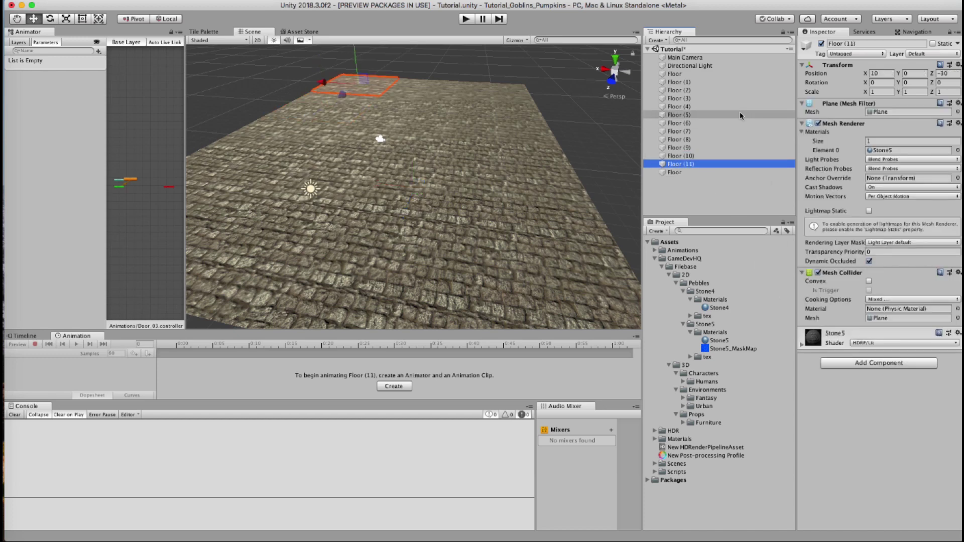
pyautogui.click(719, 340)
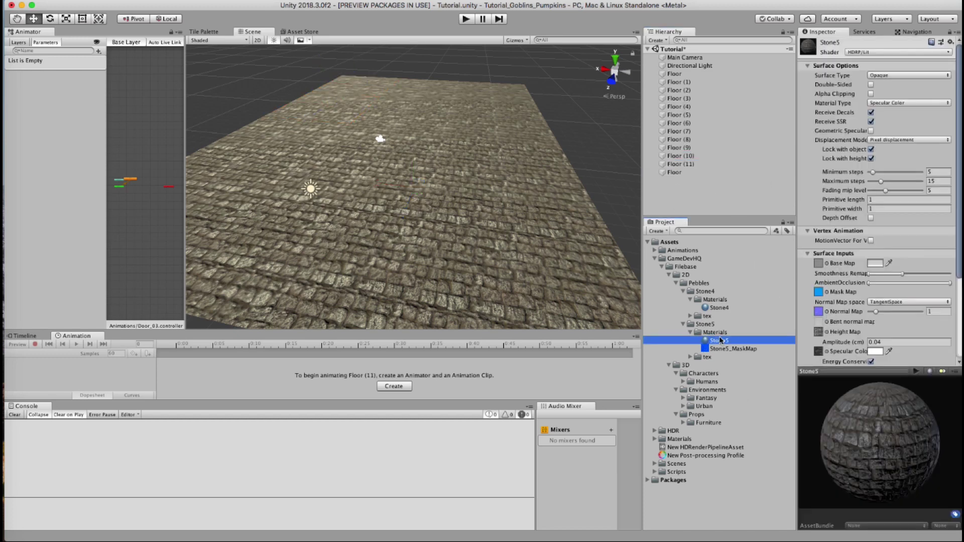
pyautogui.moveTo(960, 225); pyautogui.dragTo(960, 344)
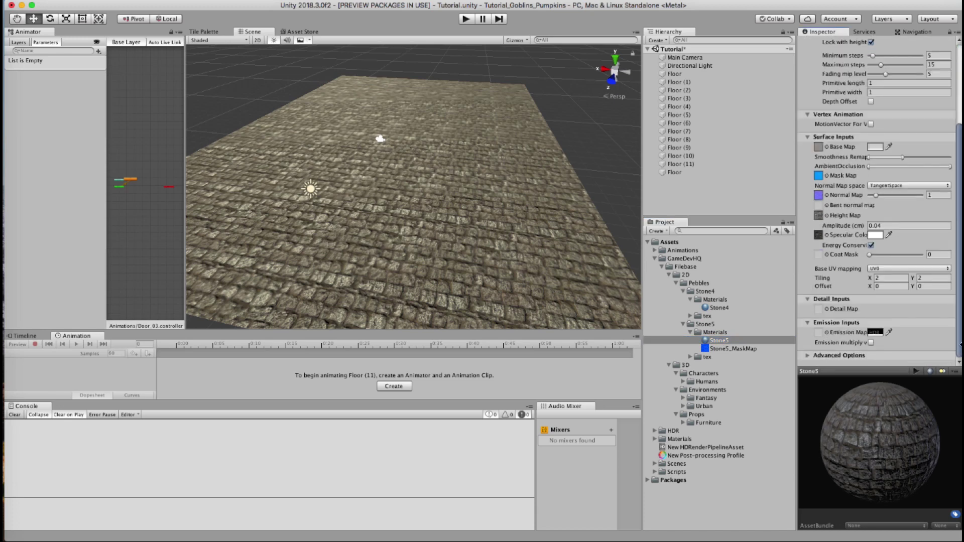
pyautogui.click(816, 358)
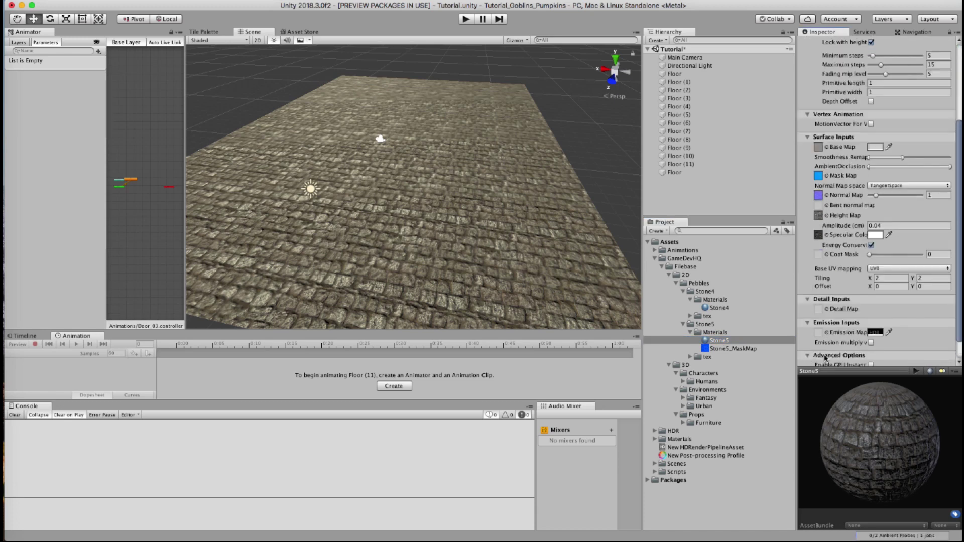
pyautogui.scroll(-2, 827, 358)
pyautogui.click(871, 342)
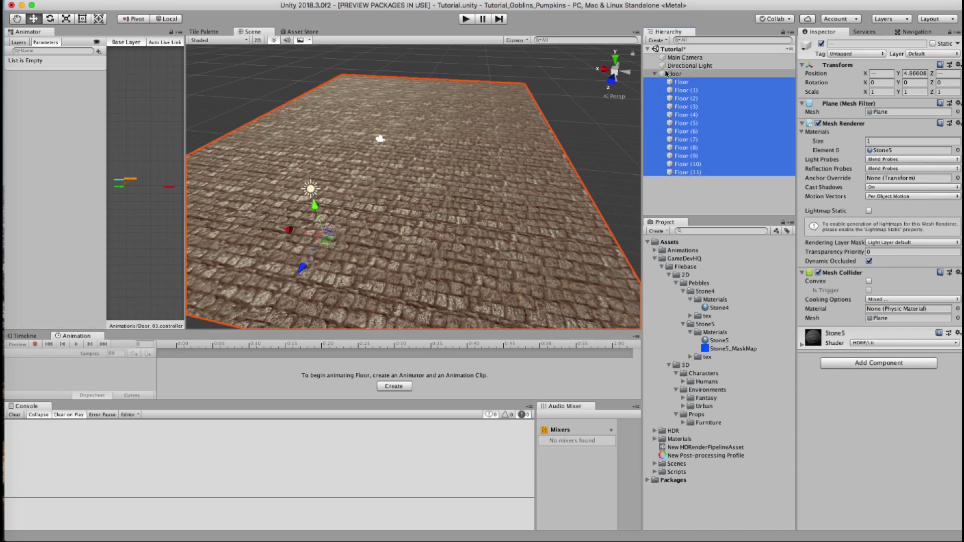
# Duplicate the Floor group and raise the copy above the original to Y 7.75.
pyautogui.click(656, 74)
pyautogui.click(675, 74)
pyautogui.keyDown('alt'); pyautogui.moveTo(366, 155); pyautogui.dragTo(638, 127); pyautogui.keyUp('alt')
pyautogui.press('super+d')
# Rotate all planes in the raised Floor copy to X 180 so they face down, and clear the selection.
pyautogui.click(654, 82)
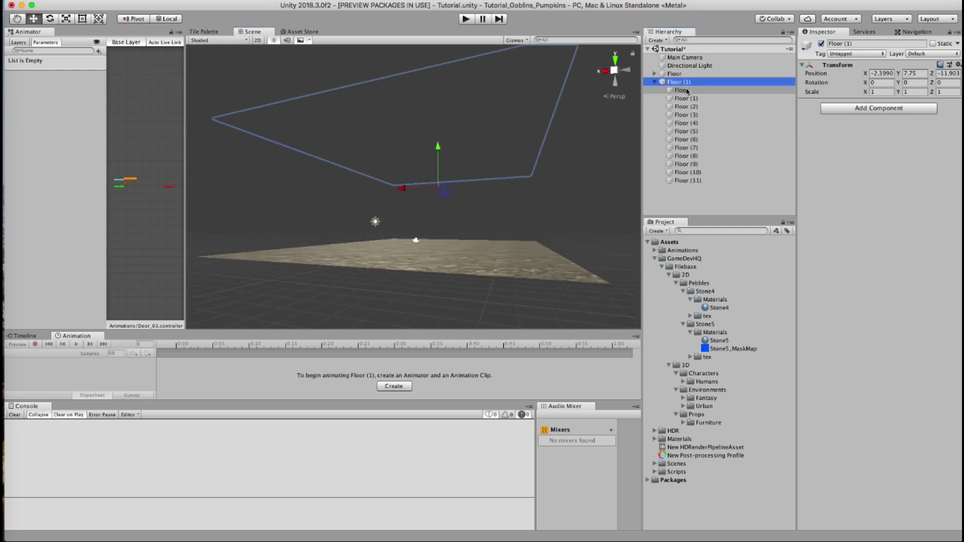
pyautogui.click(682, 90)
pyautogui.keyDown('shift'); pyautogui.click(689, 180); pyautogui.keyUp('shift')
pyautogui.press('e')
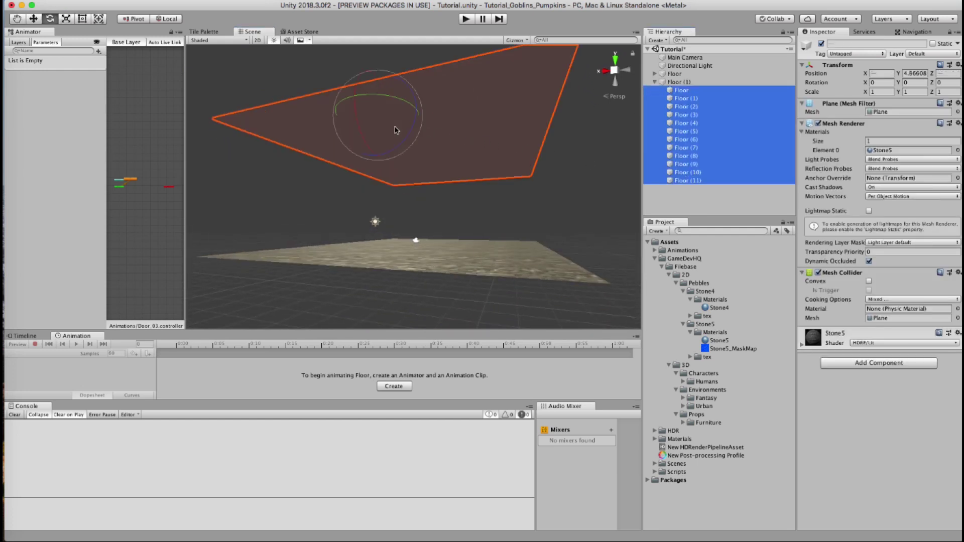
pyautogui.moveTo(355, 111); pyautogui.dragTo(613, 378)
pyautogui.keyDown('alt'); pyautogui.moveTo(517, 310); pyautogui.dragTo(675, 228); pyautogui.keyUp('alt')
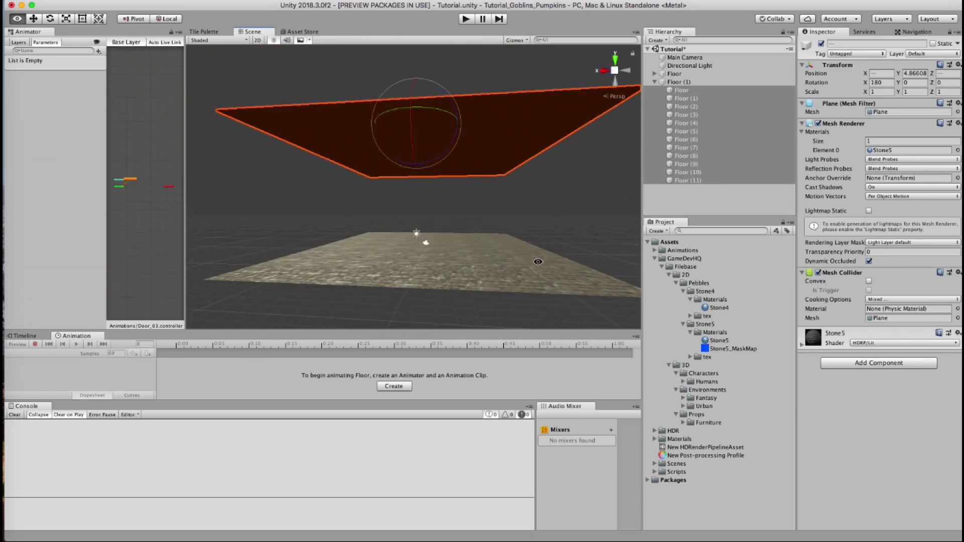
pyautogui.click(697, 196)
pyautogui.keyDown('alt'); pyautogui.moveTo(446, 184); pyautogui.dragTo(502, 126); pyautogui.keyUp('alt')
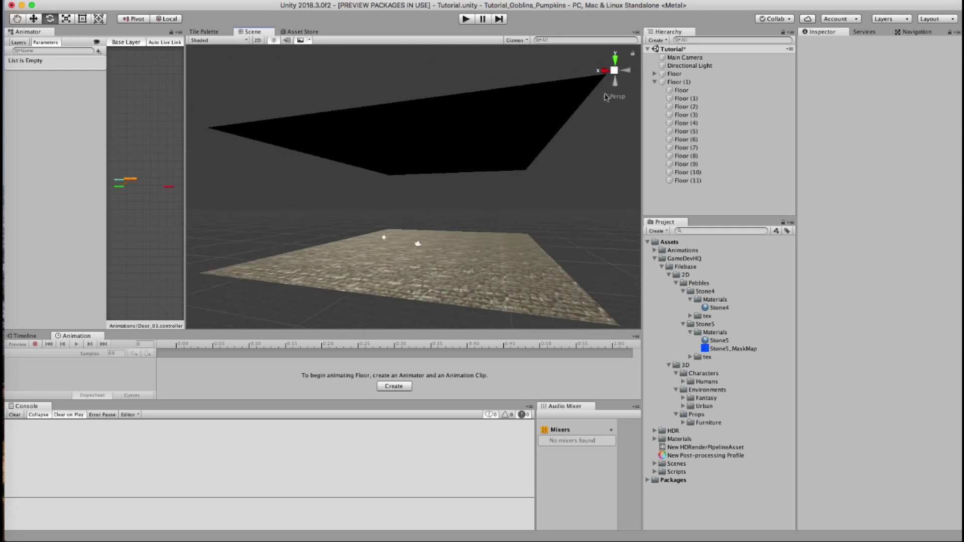
# Rename the raised Floor copy to Ceiling and collapse its children.
pyautogui.click(679, 82)
pyautogui.click(681, 83)
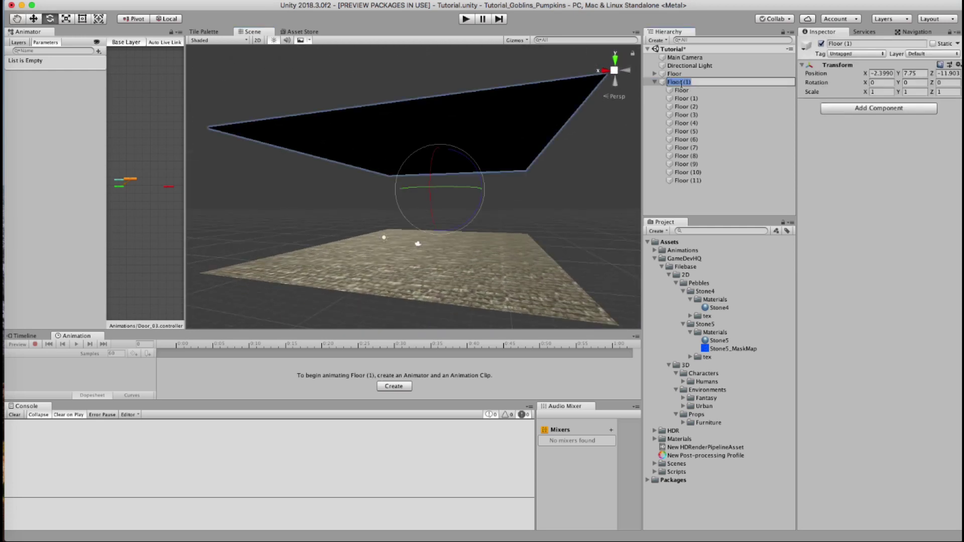
pyautogui.press('Return')
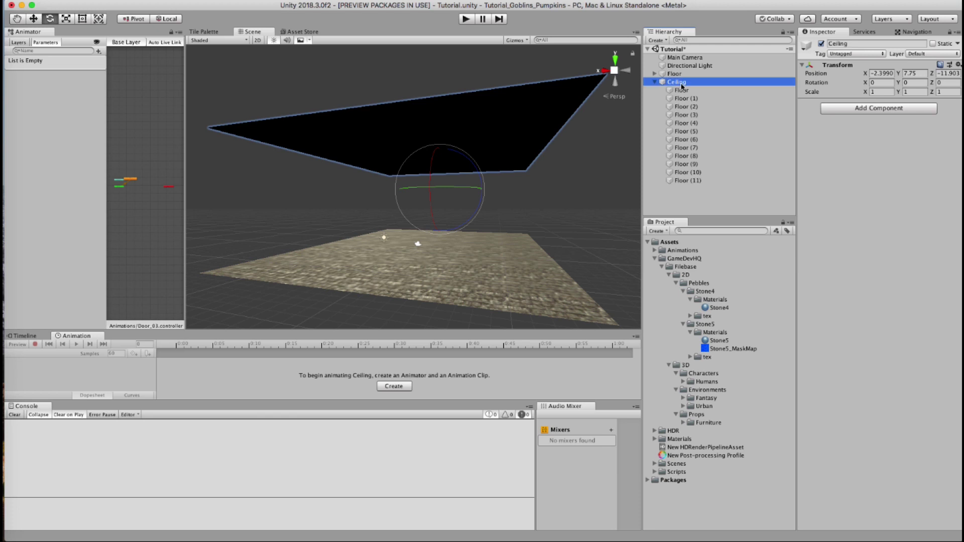
pyautogui.click(655, 82)
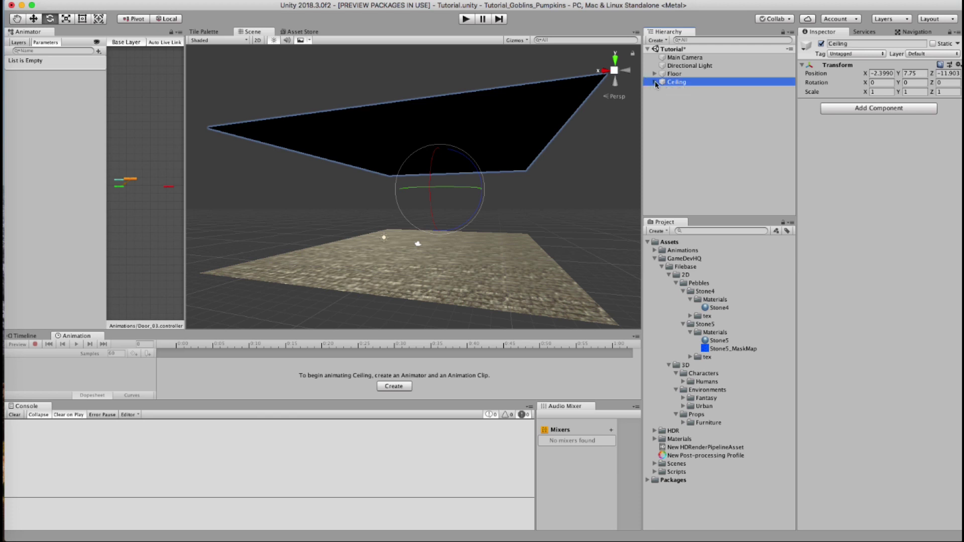
# Duplicate the corner floor plane, rotate it to Z -90, and vertex-snap it upright on the floor's edge as the first wall piece.
pyautogui.click(527, 240)
pyautogui.press('w')
pyautogui.press('e')
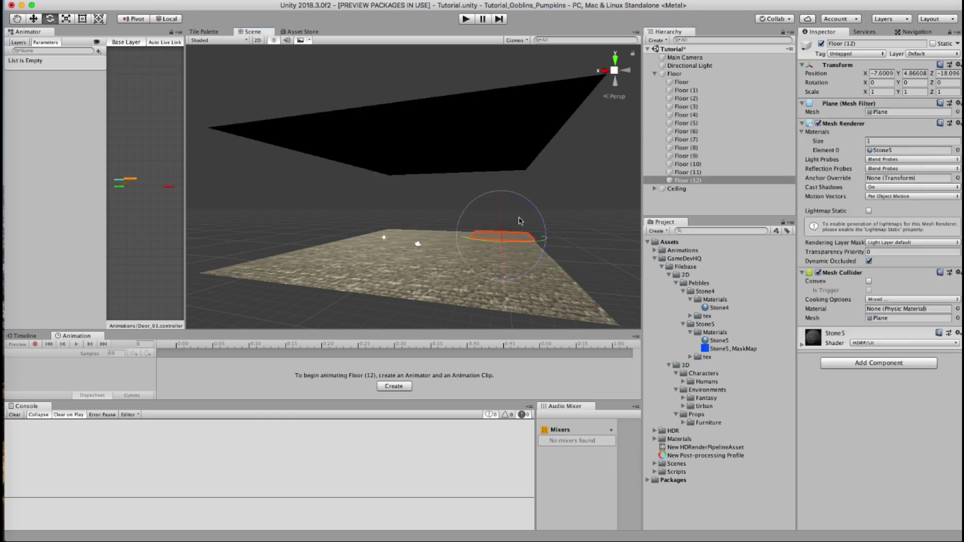
pyautogui.moveTo(520, 205); pyautogui.dragTo(394, 209)
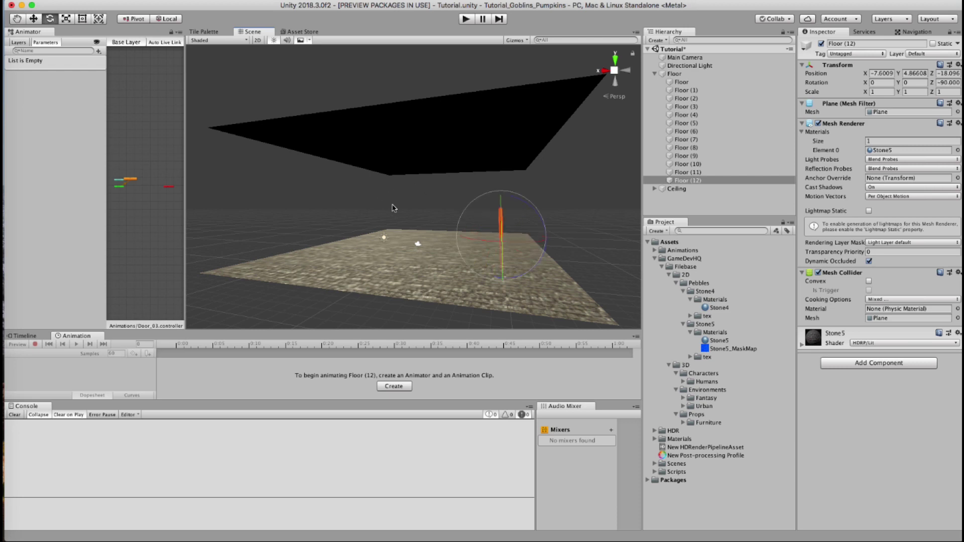
pyautogui.press('w')
pyautogui.keyDown('alt'); pyautogui.moveTo(525, 249); pyautogui.dragTo(370, 297); pyautogui.keyUp('alt')
pyautogui.keyDown('alt'); pyautogui.moveTo(641, 298); pyautogui.dragTo(667, 284); pyautogui.keyUp('alt')
pyautogui.keyDown('alt'); pyautogui.moveTo(382, 277); pyautogui.dragTo(289, 246); pyautogui.keyUp('alt')
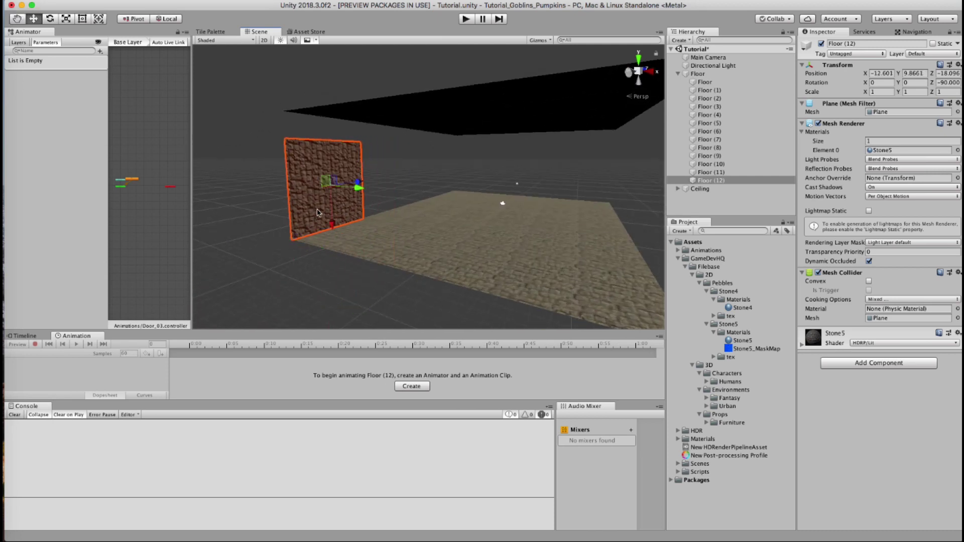
# Rotate the upright wall plane to X -90 to turn its stone pattern, and clear the selection.
pyautogui.press('e')
pyautogui.moveTo(300, 160); pyautogui.dragTo(322, 280)
pyautogui.moveTo(378, 318); pyautogui.dragTo(268, 297)
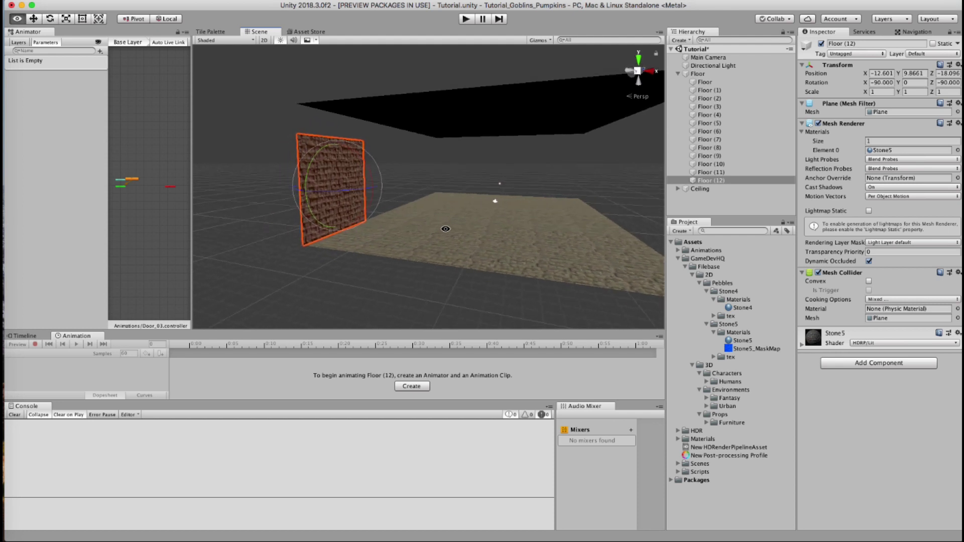
pyautogui.keyDown('alt'); pyautogui.moveTo(445, 229); pyautogui.dragTo(564, 191); pyautogui.keyUp('alt')
pyautogui.keyDown('alt'); pyautogui.moveTo(565, 191); pyautogui.dragTo(654, 155, button='right'); pyautogui.keyUp('alt')
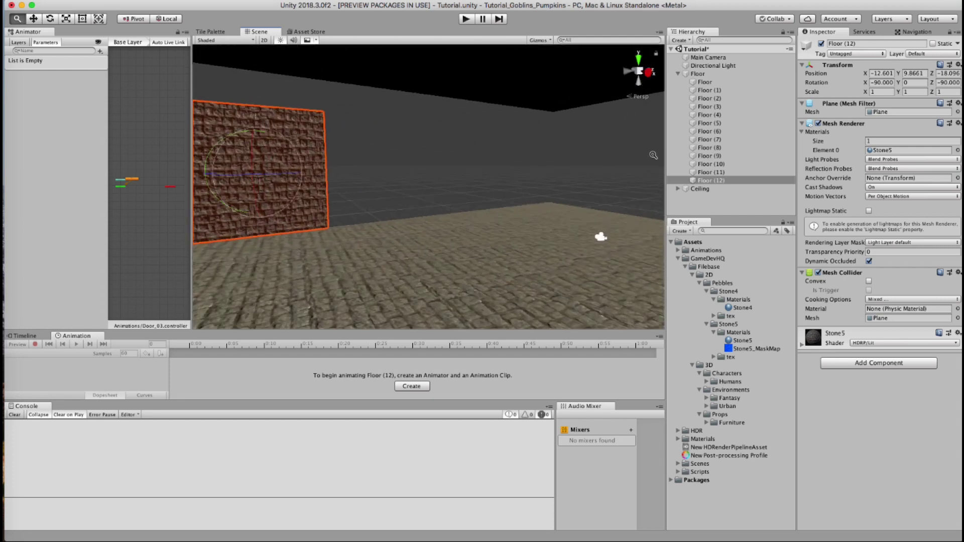
pyautogui.keyDown('alt'); pyautogui.moveTo(653, 155); pyautogui.dragTo(350, 262); pyautogui.keyUp('alt')
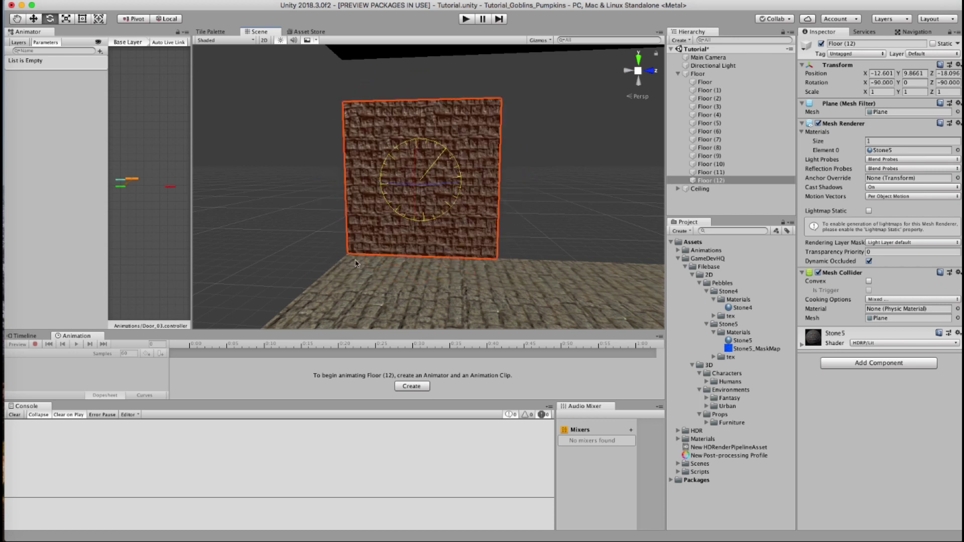
pyautogui.click(534, 217)
pyautogui.keyDown('alt'); pyautogui.moveTo(534, 217); pyautogui.dragTo(436, 233); pyautogui.keyUp('alt')
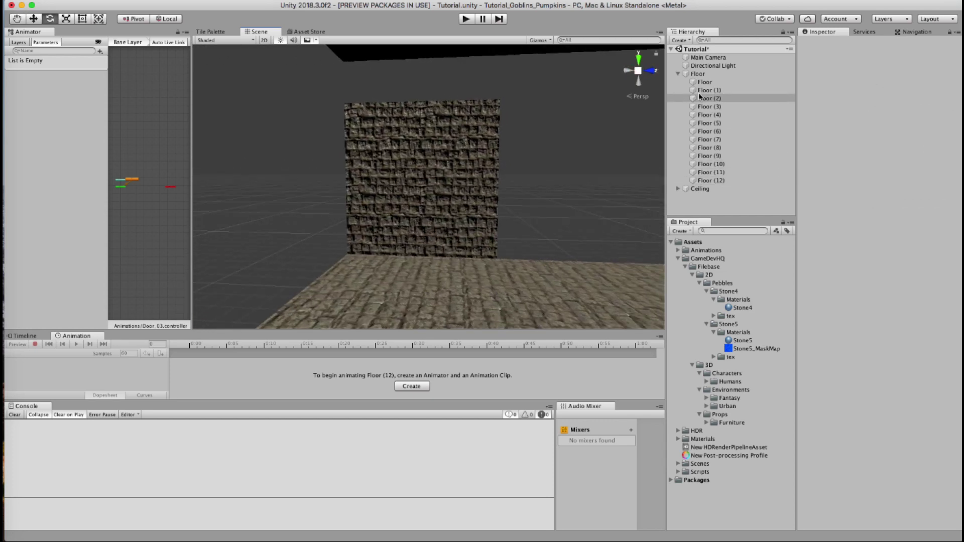
# Move the wall plane out of the Floor group to the scene's root level, and collapse the Floor group.
pyautogui.click(472, 185)
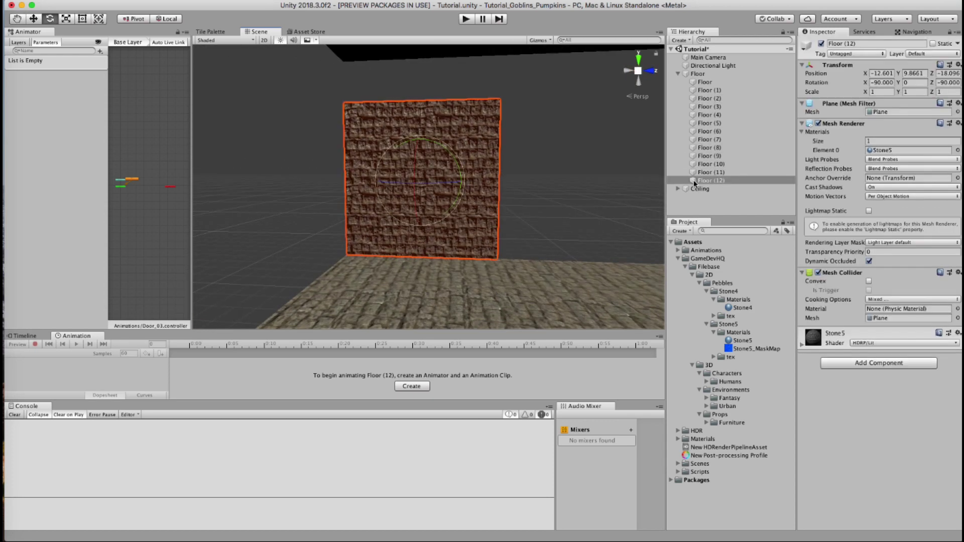
pyautogui.moveTo(695, 184); pyautogui.dragTo(703, 191)
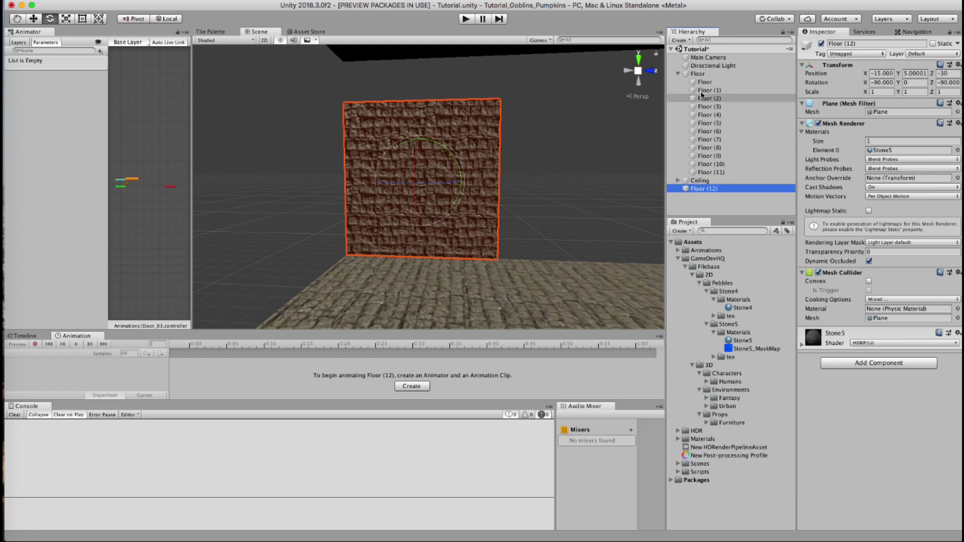
pyautogui.click(680, 74)
# Extend the wall with three duplicated planes, vertex-snapped side by side at Z -20, -10 and 0.
pyautogui.press('super+d')
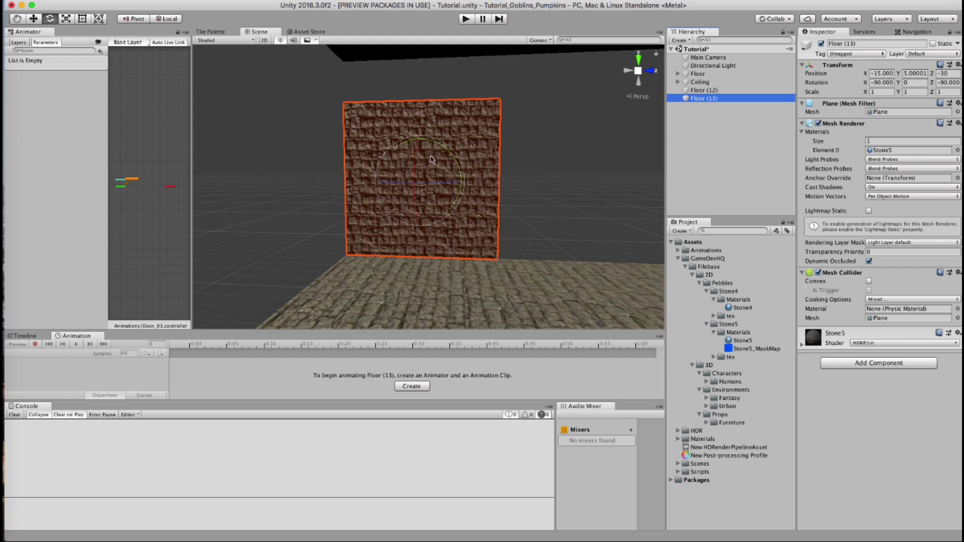
pyautogui.press('w')
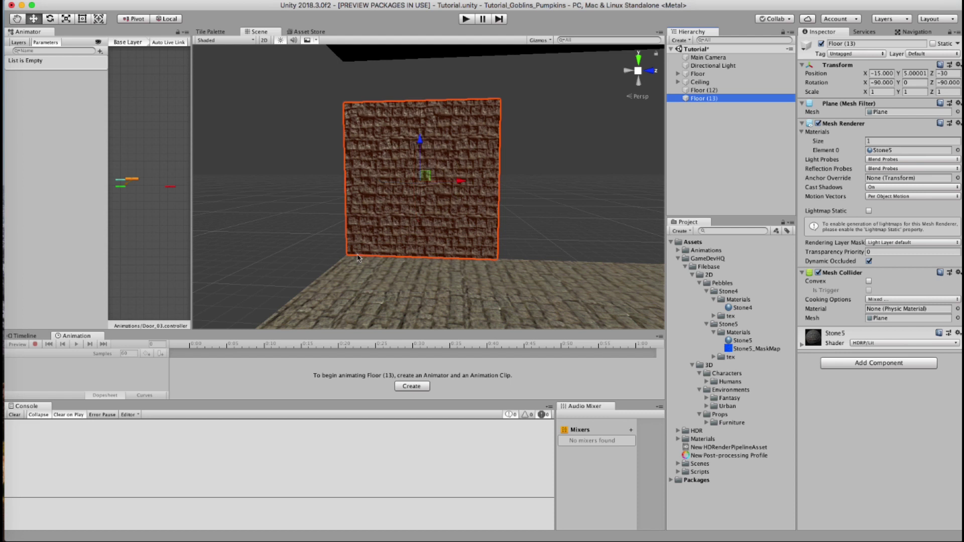
pyautogui.click(417, 235)
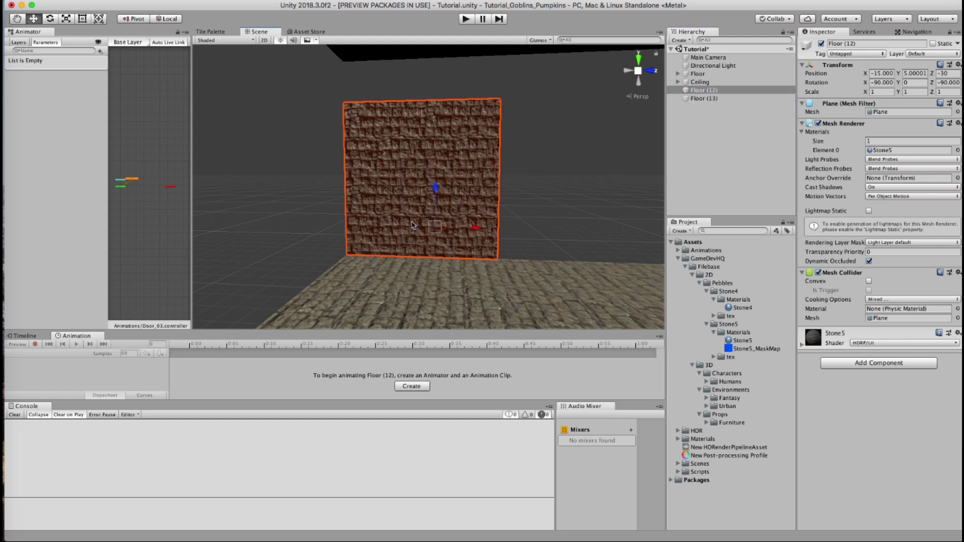
pyautogui.moveTo(351, 257); pyautogui.dragTo(499, 260)
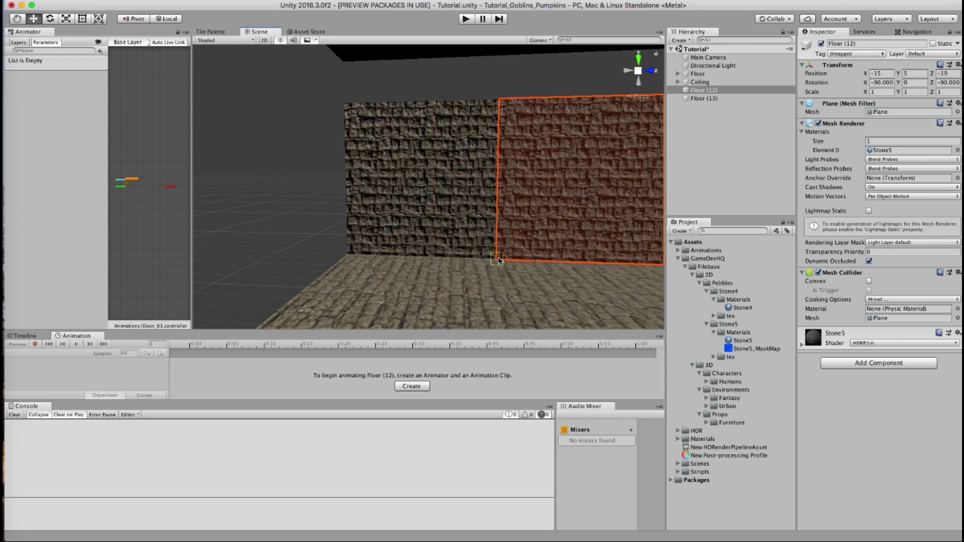
pyautogui.moveTo(525, 231); pyautogui.dragTo(354, 229, button='middle')
pyautogui.press('super+d')
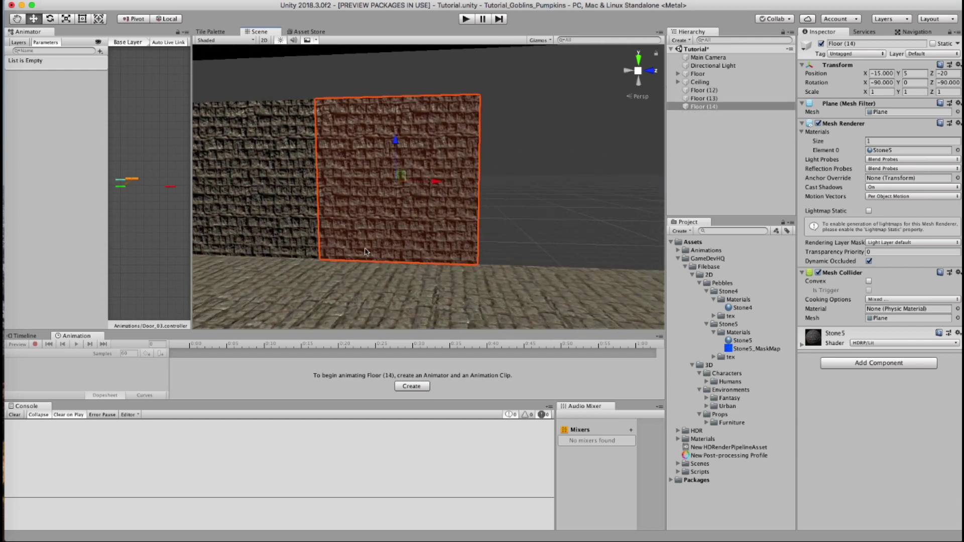
pyautogui.moveTo(322, 262); pyautogui.dragTo(480, 262)
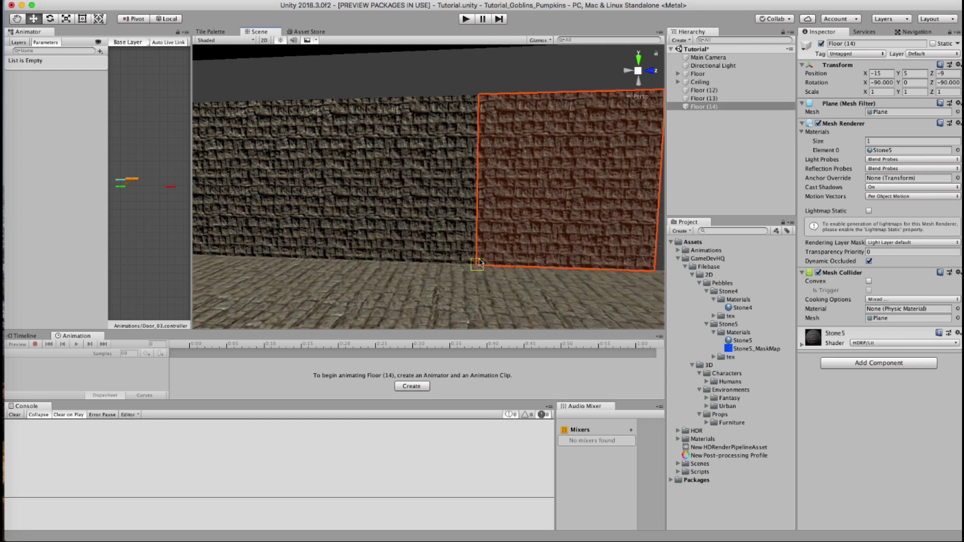
pyautogui.moveTo(516, 232); pyautogui.dragTo(339, 232, button='middle')
pyautogui.press('super+d')
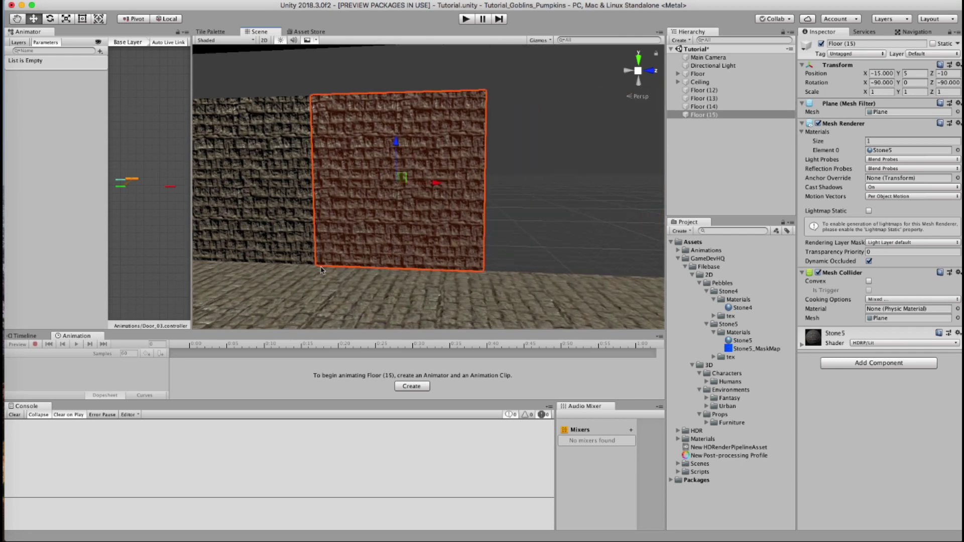
pyautogui.moveTo(317, 268); pyautogui.dragTo(486, 271)
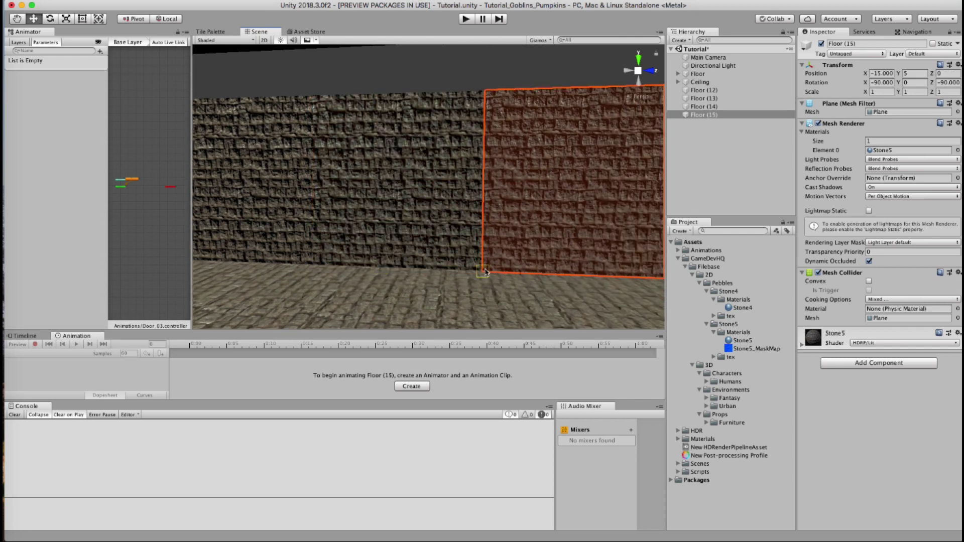
pyautogui.keyDown('alt'); pyautogui.moveTo(520, 228); pyautogui.dragTo(474, 227); pyautogui.keyUp('alt')
# Apply the Stone4 material to all four wall planes together.
pyautogui.click(704, 90)
pyautogui.keyDown('shift'); pyautogui.click(704, 114); pyautogui.keyUp('shift')
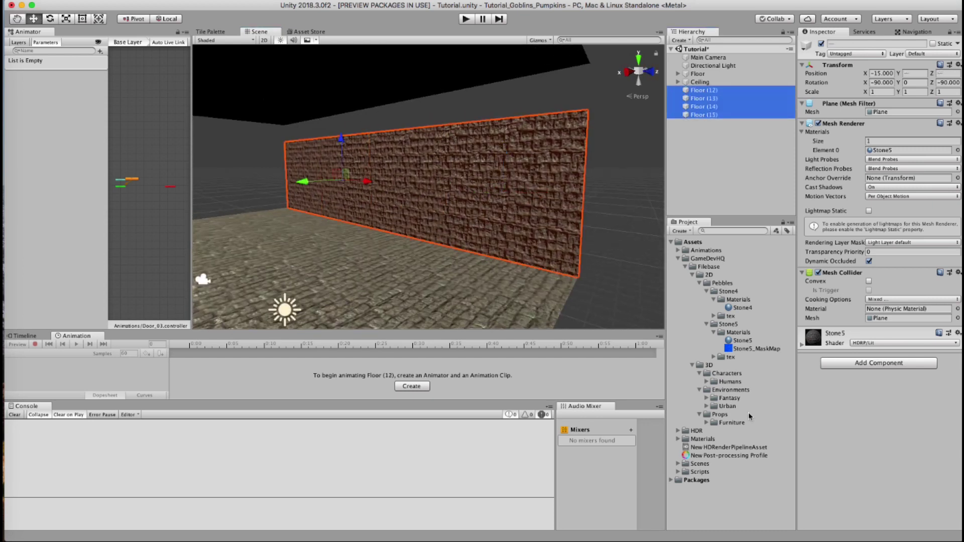
pyautogui.moveTo(741, 311); pyautogui.dragTo(908, 417)
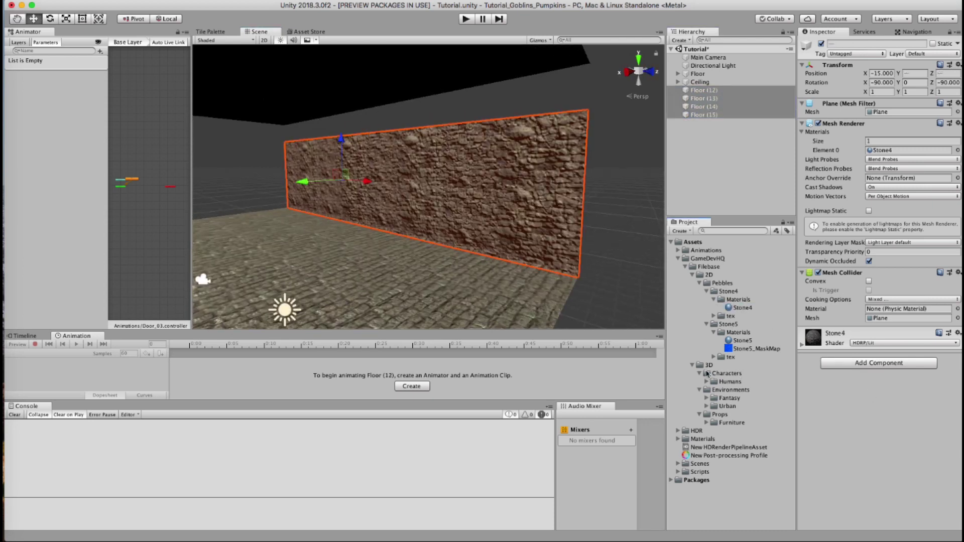
pyautogui.moveTo(421, 219)
pyautogui.keyDown('alt'); pyautogui.mouseDown()
pyautogui.moveTo(492, 223)
pyautogui.moveTo(302, 224)
pyautogui.moveTo(417, 224)
pyautogui.mouseUp(); pyautogui.keyUp('alt')
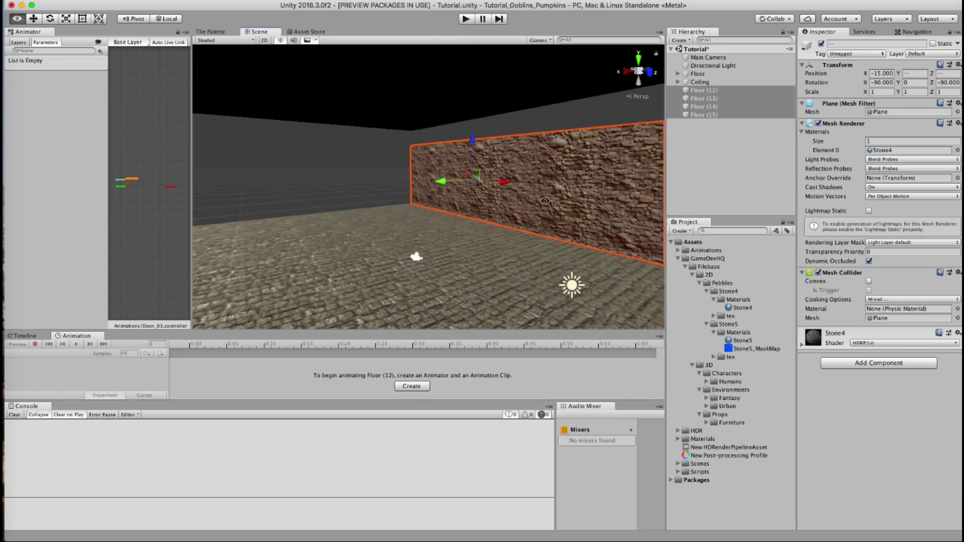
# Create an empty object named Wall at the scene root and reset its transform.
pyautogui.click(681, 40)
pyautogui.click(689, 51)
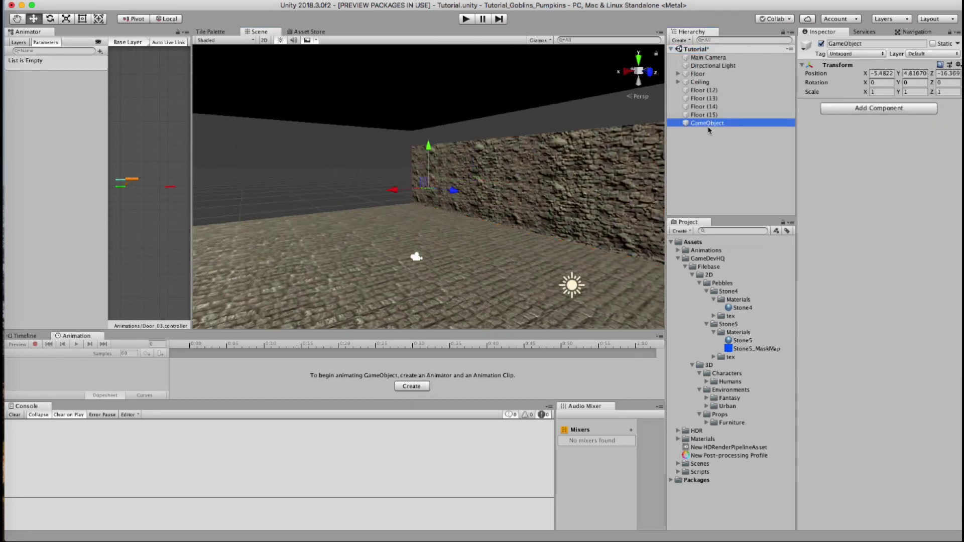
pyautogui.click(709, 128)
pyautogui.write('Wall')
pyautogui.press('Return')
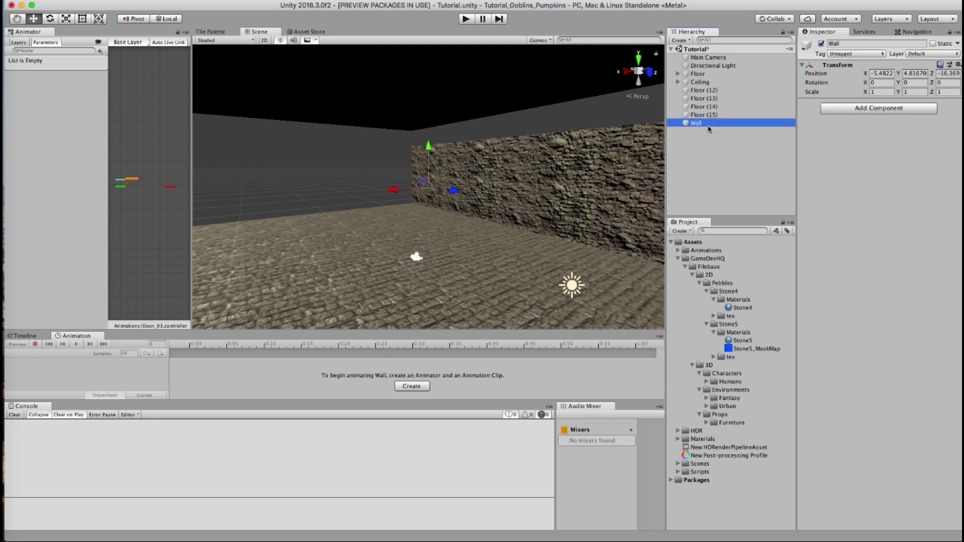
pyautogui.click(958, 65)
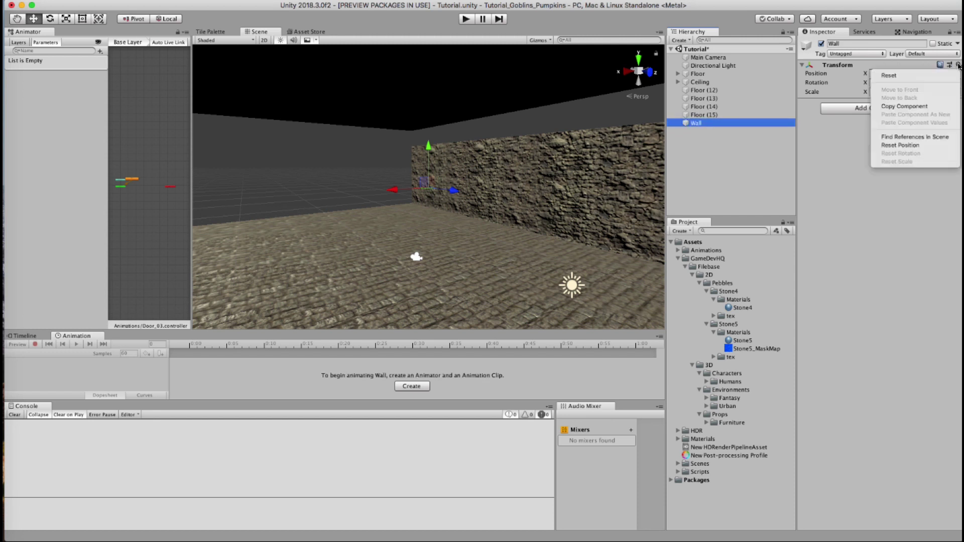
pyautogui.click(899, 74)
# Parent the four wall planes, Floor (12) to Floor (15), to the Wall object and select the group.
pyautogui.click(704, 90)
pyautogui.keyDown('shift'); pyautogui.click(703, 114); pyautogui.keyUp('shift')
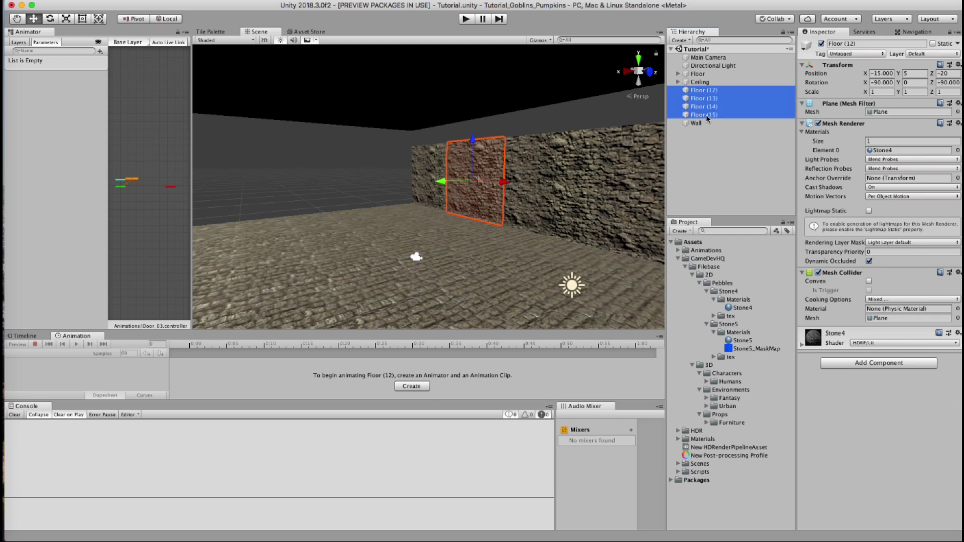
pyautogui.moveTo(706, 107); pyautogui.dragTo(702, 123)
pyautogui.click(703, 91)
# Try moving the whole Wall group along X to about 6.9.
pyautogui.scroll(-10, 309, 244)
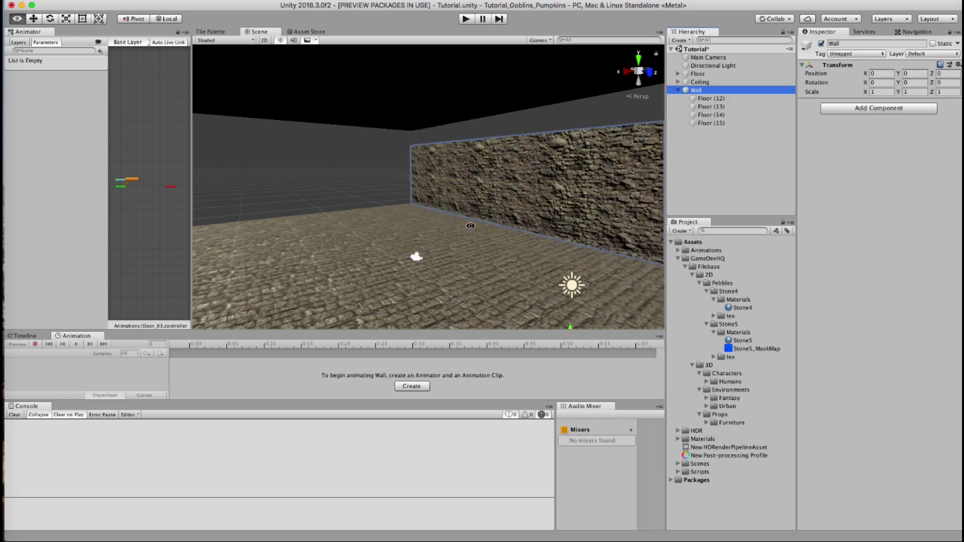
pyautogui.scroll(5, 309, 244)
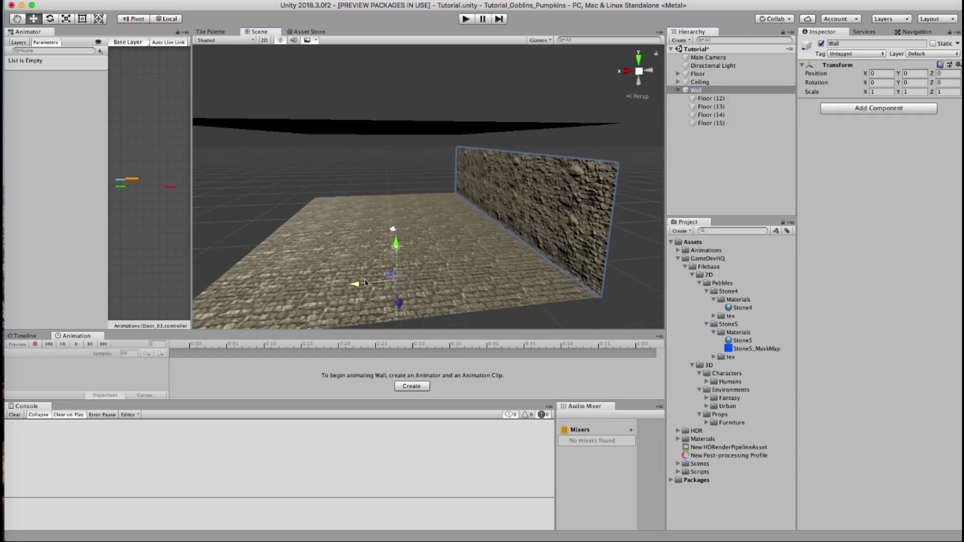
pyautogui.moveTo(365, 283); pyautogui.dragTo(406, 218)
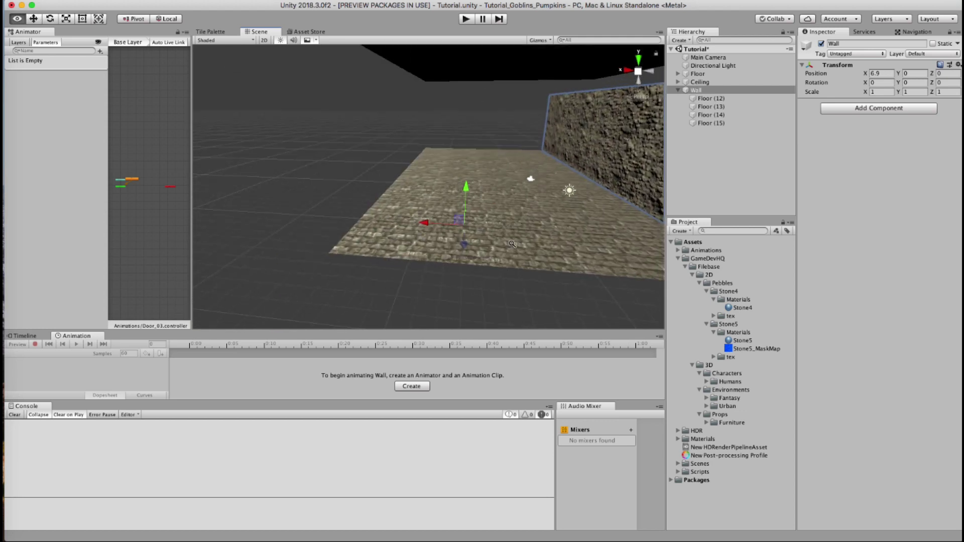
pyautogui.scroll(-5, 512, 244)
# Collapse the Wall group, duplicate it, and expand the copy to show its planes.
pyautogui.click(709, 98)
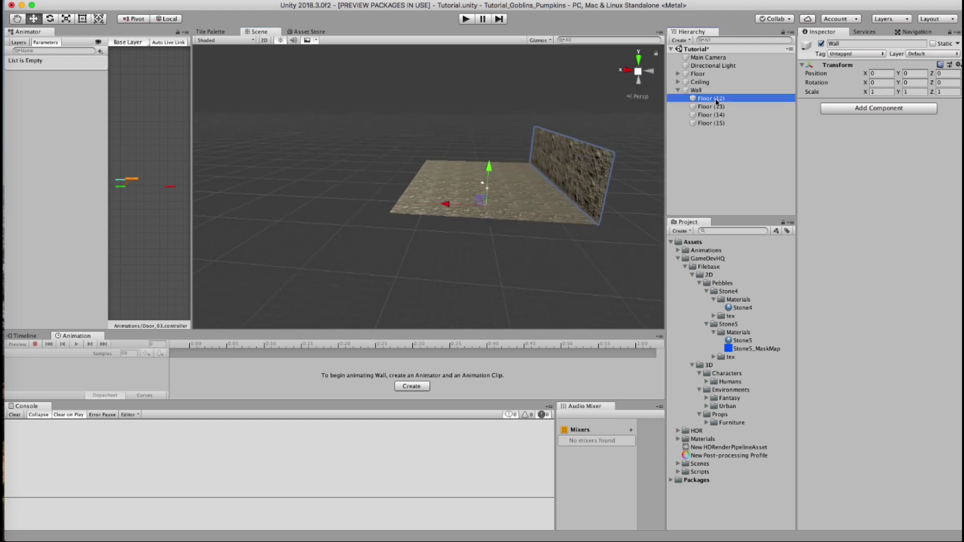
pyautogui.click(678, 90)
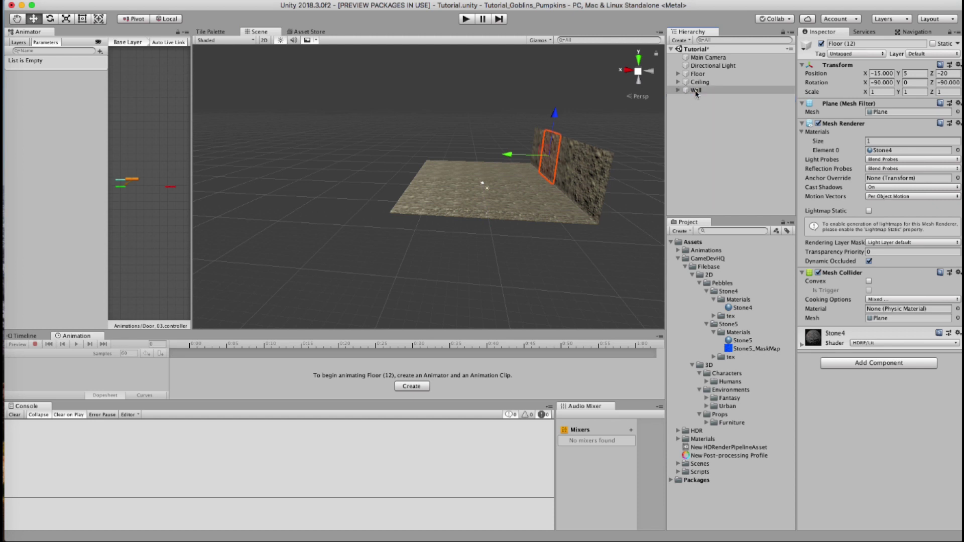
pyautogui.press('super+d')
pyautogui.click(677, 99)
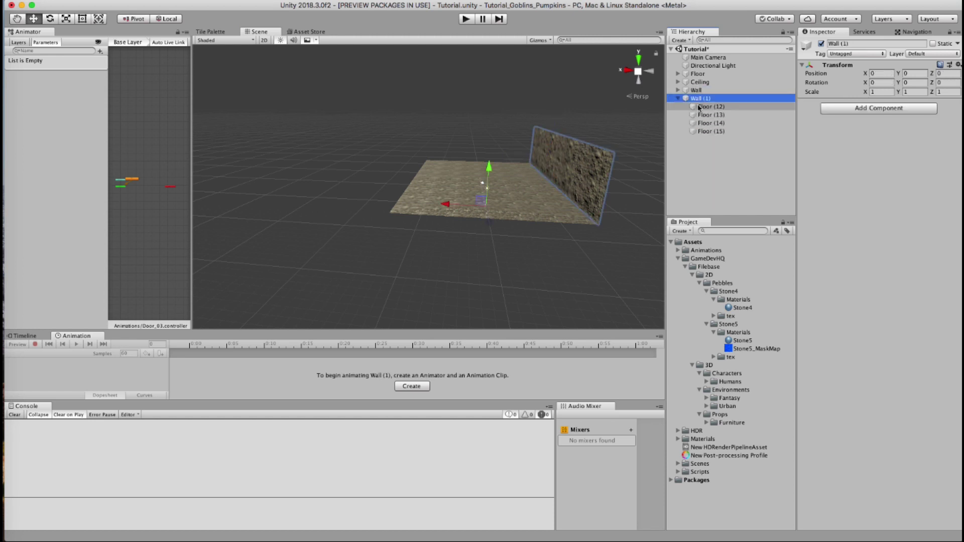
# Select the four planes inside Wall (1) and vertex-snap them together along the opposite edge of the floor.
pyautogui.click(709, 107)
pyautogui.keyDown('shift'); pyautogui.click(710, 131); pyautogui.keyUp('shift')
pyautogui.click(594, 224)
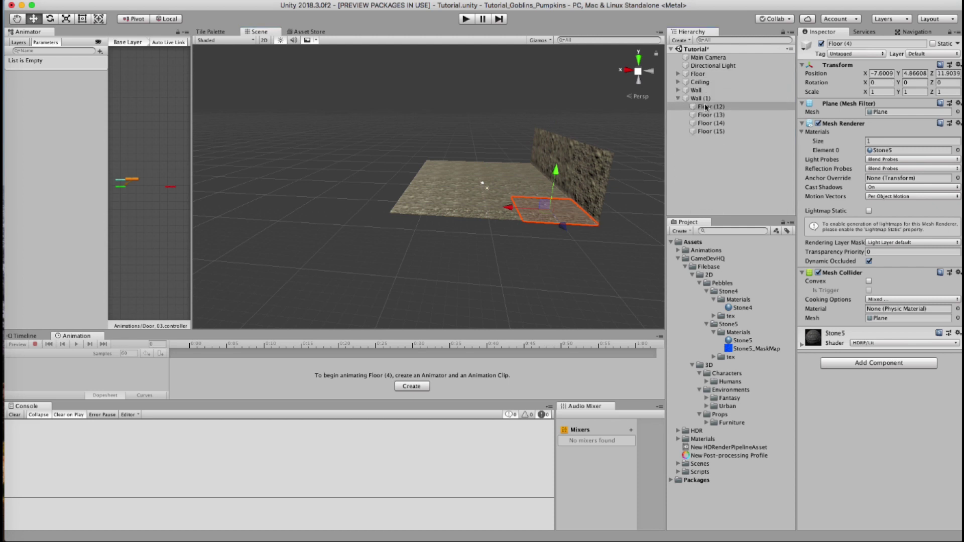
pyautogui.click(710, 106)
pyautogui.keyDown('shift'); pyautogui.click(710, 131); pyautogui.keyUp('shift')
pyautogui.keyDown('alt'); pyautogui.moveTo(594, 220); pyautogui.dragTo(859, 190); pyautogui.keyUp('alt')
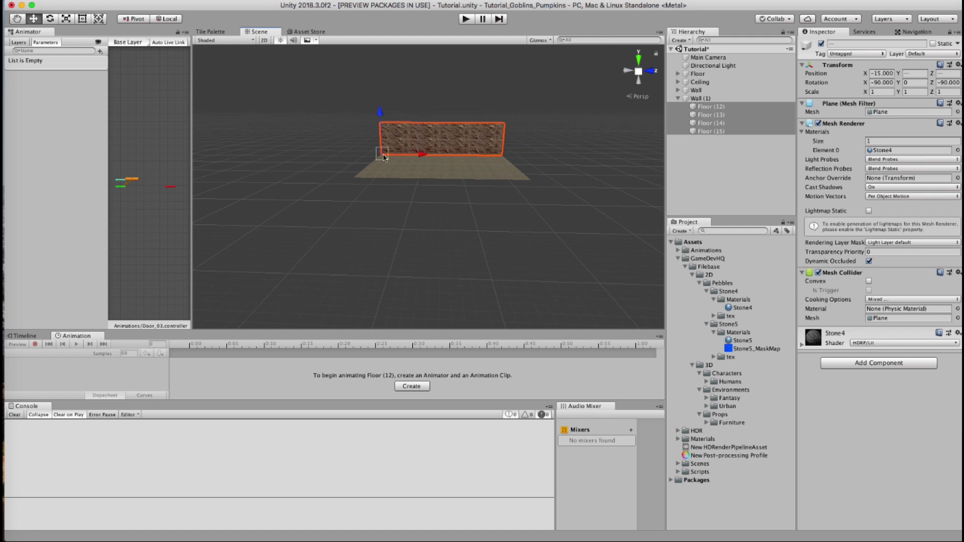
pyautogui.moveTo(385, 158); pyautogui.dragTo(653, 168)
# Rotate the duplicated wall planes so their stone side faces into the room, and clear the selection.
pyautogui.press('e')
pyautogui.click(748, 170)
pyautogui.keyDown('alt'); pyautogui.moveTo(495, 172); pyautogui.dragTo(542, 152); pyautogui.keyUp('alt')
pyautogui.keyDown('alt'); pyautogui.moveTo(502, 180); pyautogui.dragTo(647, 164, button='right'); pyautogui.keyUp('alt')
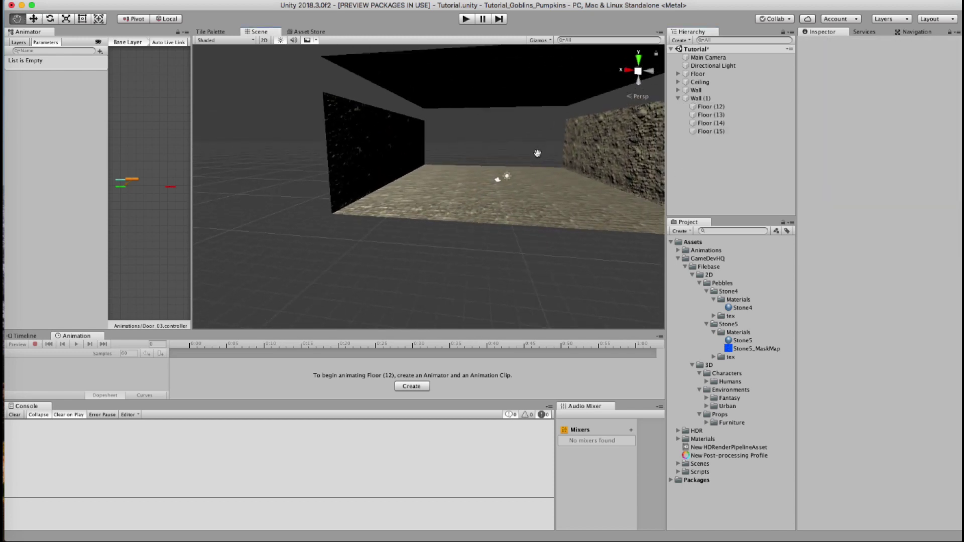
# Lower the Ceiling group onto the tops of the walls at Y about 5.13, and collapse the Wall (1) group.
pyautogui.click(702, 83)
pyautogui.press('w')
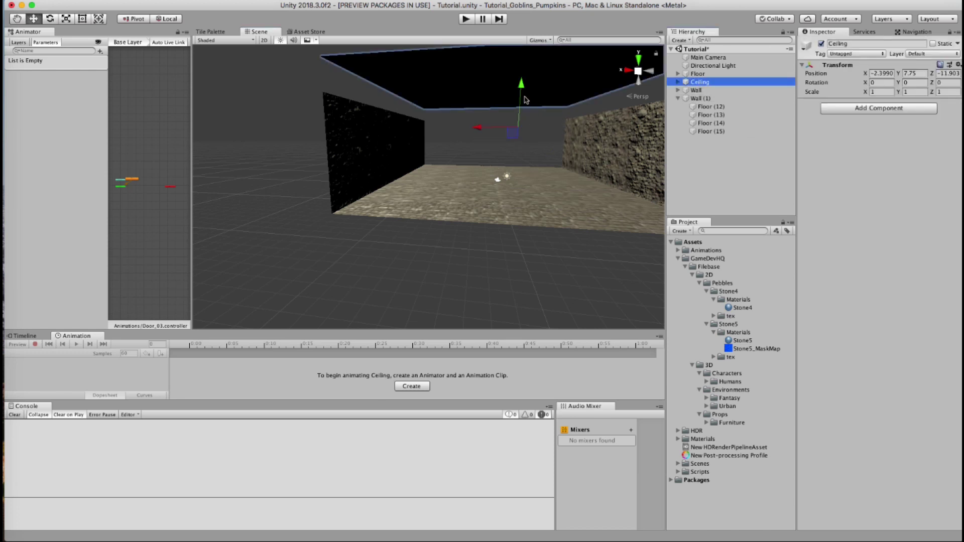
pyautogui.moveTo(521, 101); pyautogui.dragTo(520, 108)
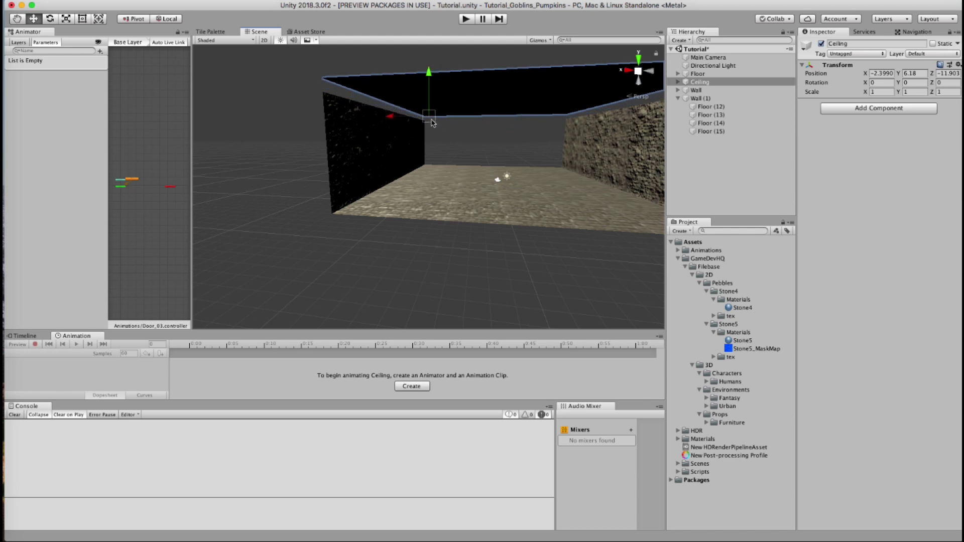
pyautogui.moveTo(425, 121); pyautogui.dragTo(425, 124)
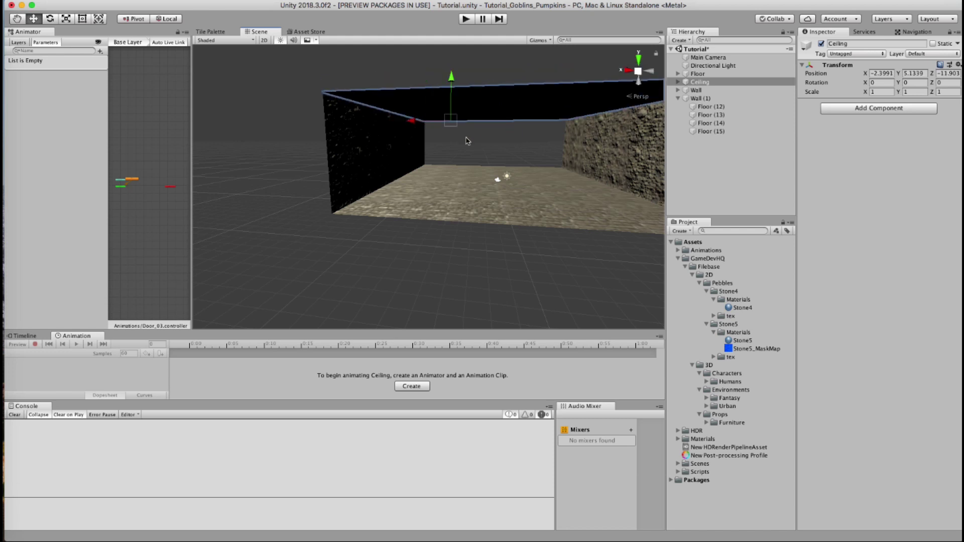
pyautogui.click(701, 99)
pyautogui.click(679, 99)
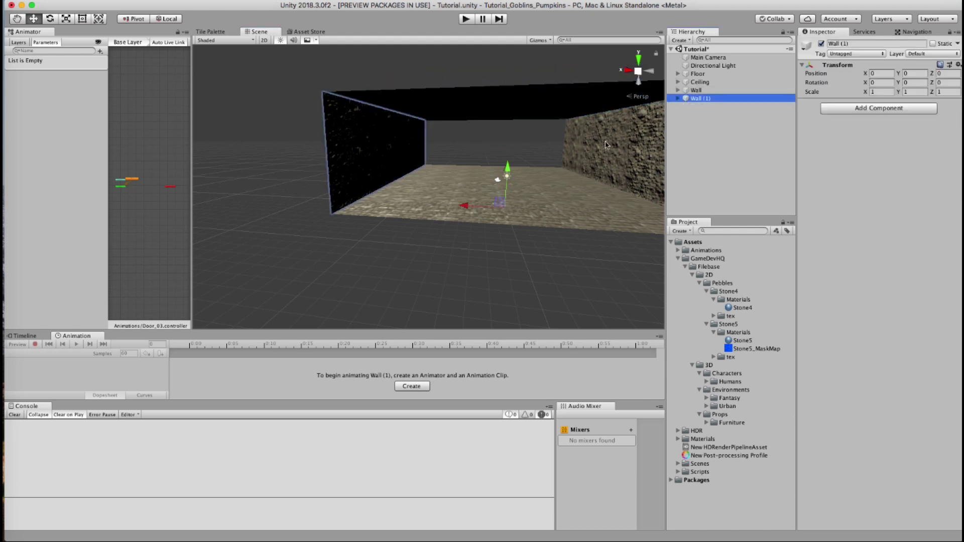
# Find the wall prefab in the Fantasy environments' Medieval Wall folder and add it to the scene root.
pyautogui.keyDown('alt'); pyautogui.moveTo(447, 183); pyautogui.dragTo(427, 182); pyautogui.keyUp('alt')
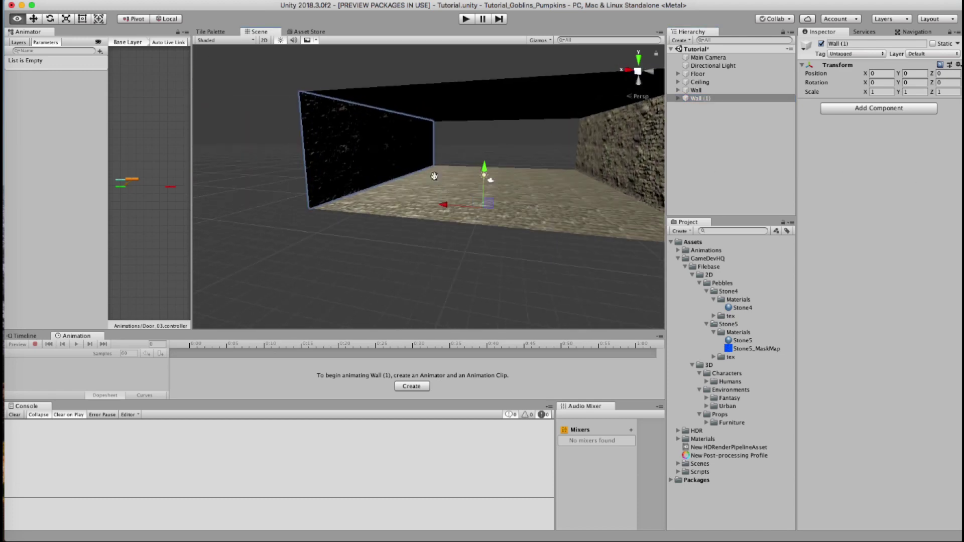
pyautogui.keyDown('alt'); pyautogui.moveTo(435, 177); pyautogui.dragTo(395, 189, button='middle'); pyautogui.keyUp('alt')
pyautogui.keyDown('alt'); pyautogui.moveTo(394, 196); pyautogui.dragTo(398, 218); pyautogui.keyUp('alt')
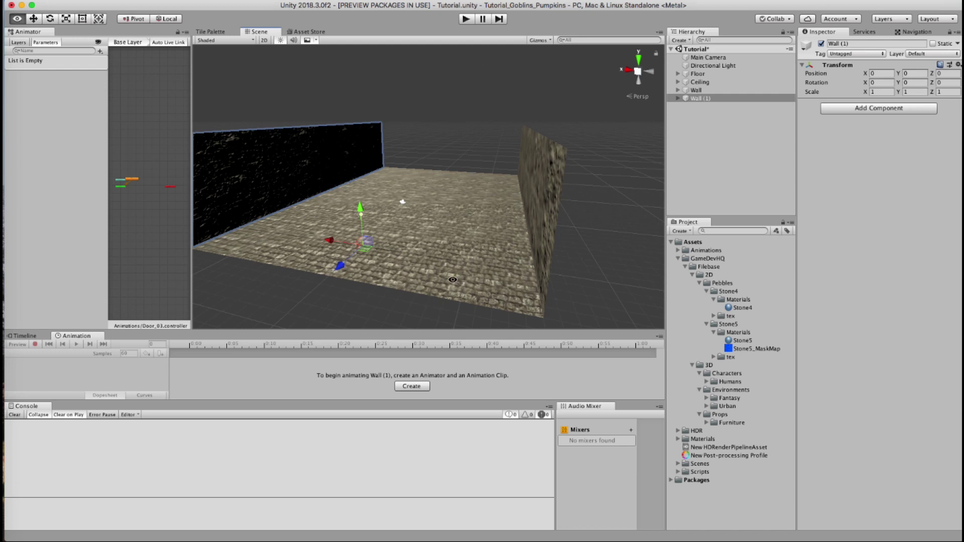
pyautogui.keyDown('alt'); pyautogui.moveTo(452, 280); pyautogui.dragTo(461, 249); pyautogui.keyUp('alt')
pyautogui.click(693, 275)
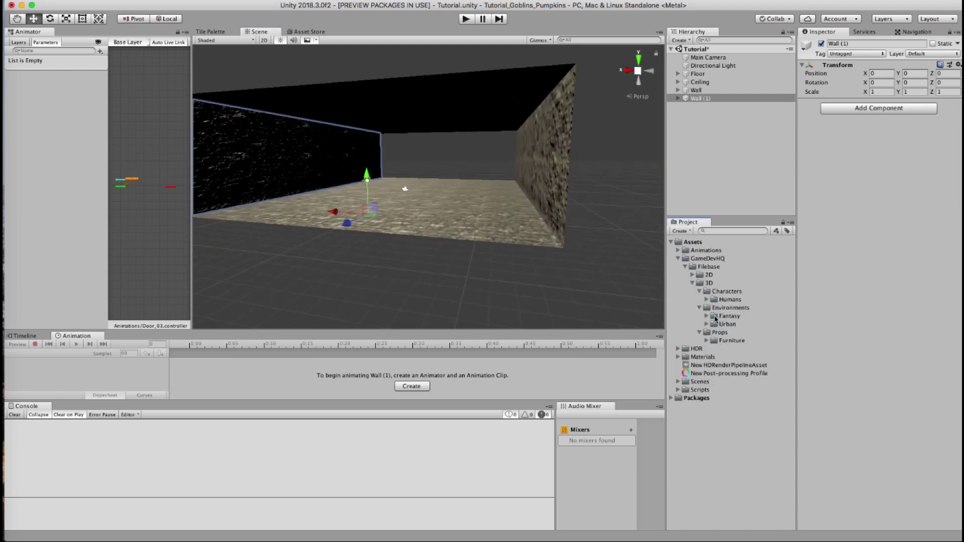
pyautogui.click(706, 316)
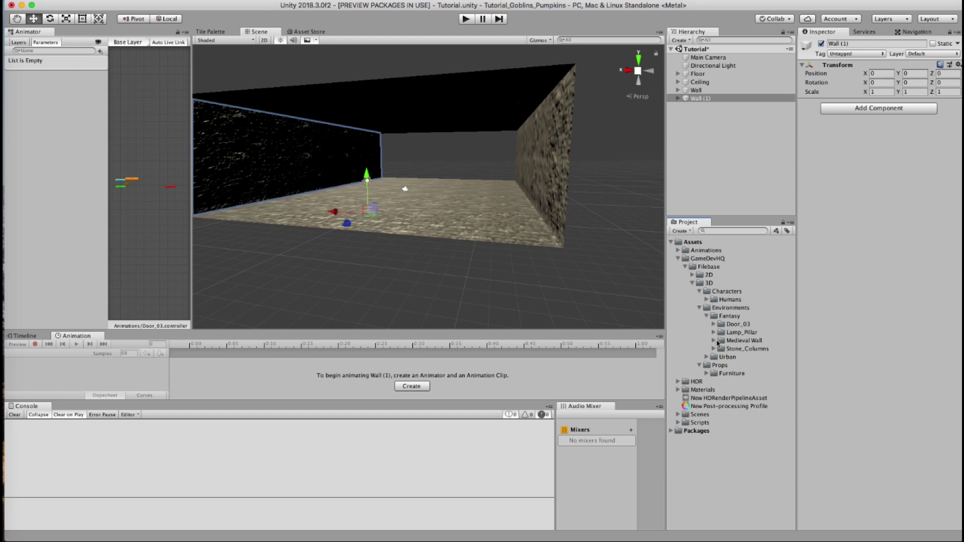
pyautogui.click(715, 341)
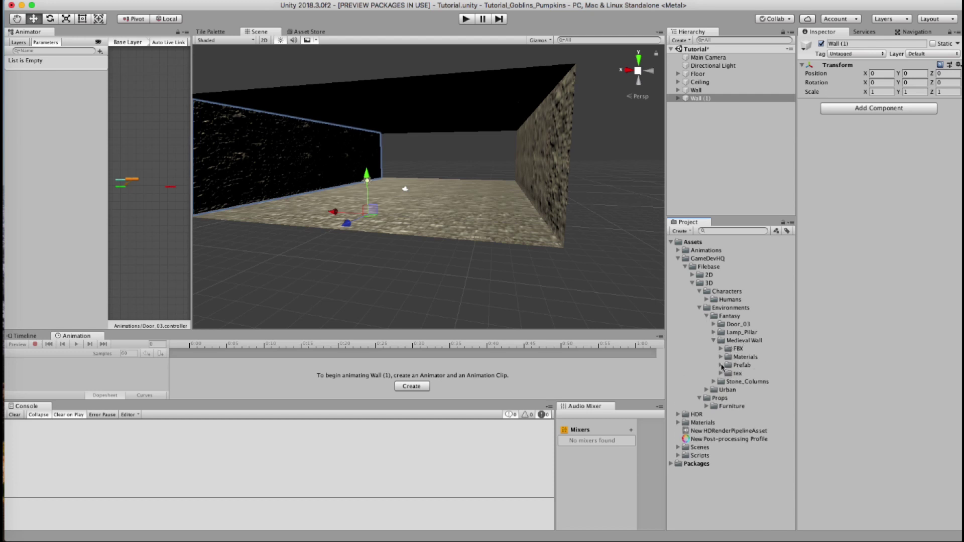
pyautogui.click(723, 367)
pyautogui.moveTo(745, 373); pyautogui.dragTo(737, 160)
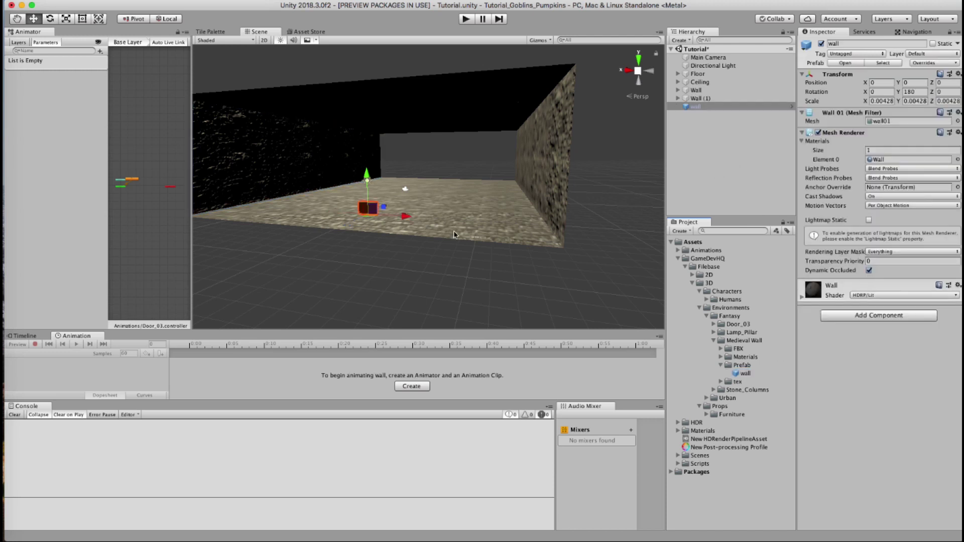
# Scale the medieval wall uniformly to about 0.043 and rotate it to Y 360 so its front turns around.
pyautogui.press('r')
pyautogui.moveTo(371, 219); pyautogui.dragTo(826, 180)
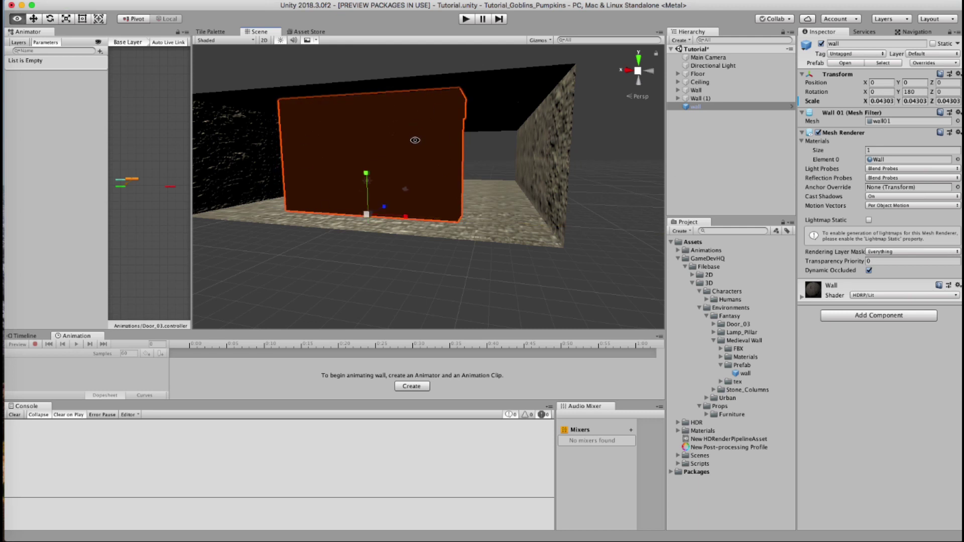
pyautogui.keyDown('alt'); pyautogui.moveTo(415, 141); pyautogui.dragTo(382, 149); pyautogui.keyUp('alt')
pyautogui.press('e')
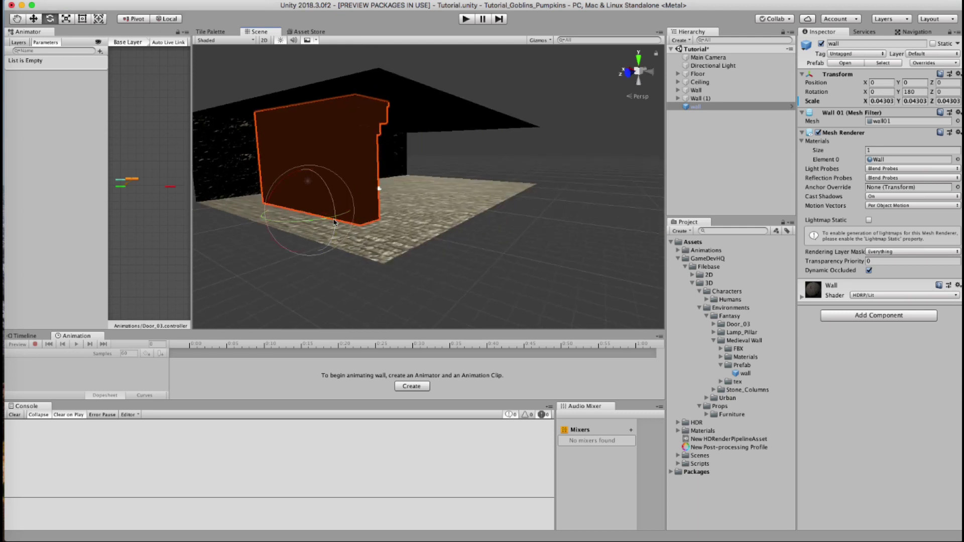
pyautogui.moveTo(323, 218); pyautogui.dragTo(51, 200)
pyautogui.keyDown('alt'); pyautogui.moveTo(352, 193); pyautogui.dragTo(297, 204); pyautogui.keyUp('alt')
# Move the medieval wall to the room's open far end, snapping it into the corner at X about 6.75, Z -34.37.
pyautogui.press('w')
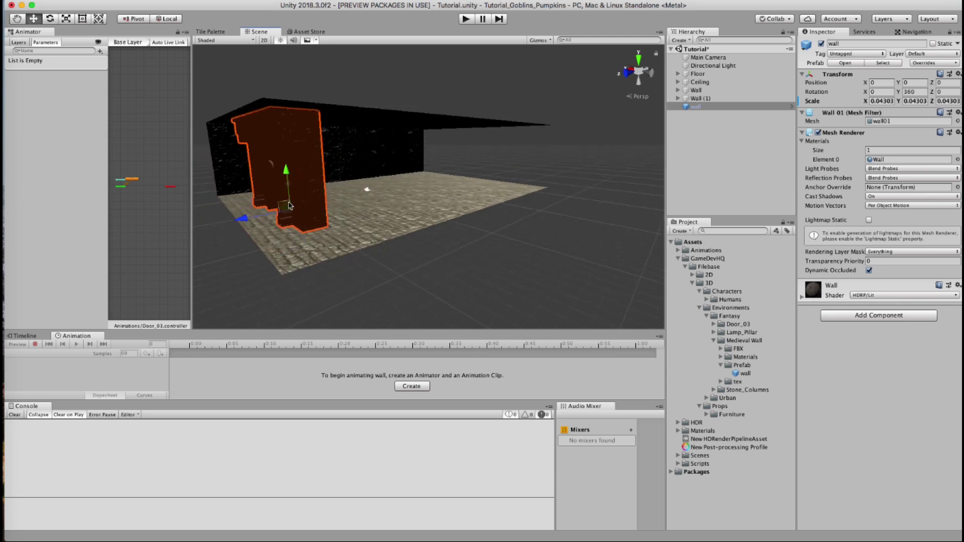
pyautogui.moveTo(236, 221); pyautogui.dragTo(119, 221)
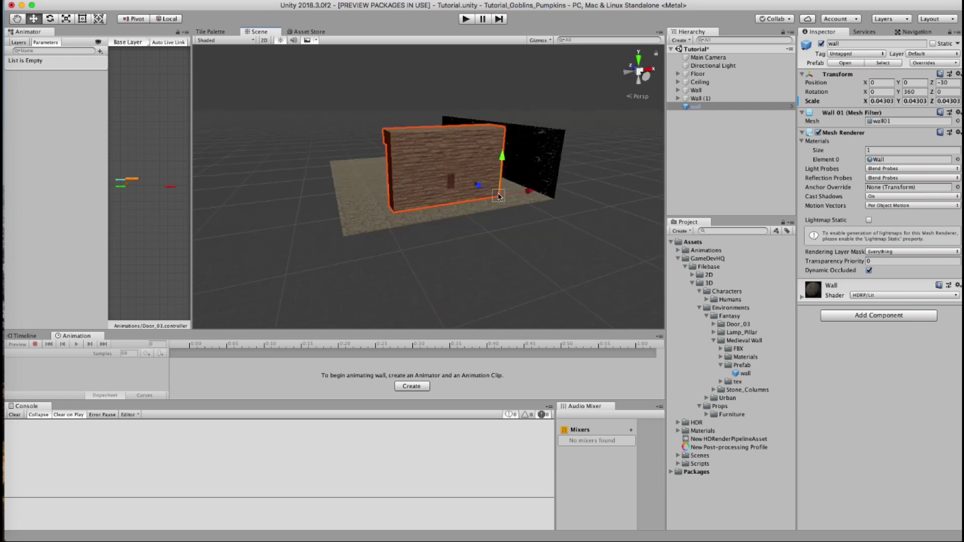
pyautogui.moveTo(499, 196); pyautogui.dragTo(557, 200)
pyautogui.keyDown('alt'); pyautogui.moveTo(500, 190); pyautogui.dragTo(939, 176); pyautogui.keyUp('alt')
pyautogui.moveTo(472, 159); pyautogui.dragTo(456, 201, button='middle')
# Duplicate the medieval wall and vertex-snap the copy beside the first one at X about -9.8.
pyautogui.scroll(10, 455, 201)
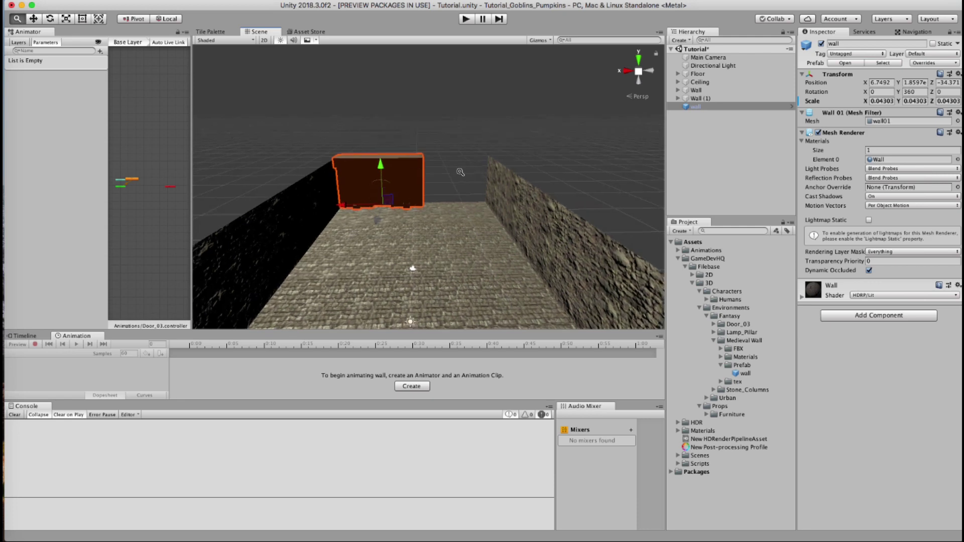
pyautogui.press('super+d')
pyautogui.moveTo(312, 232); pyautogui.dragTo(420, 235)
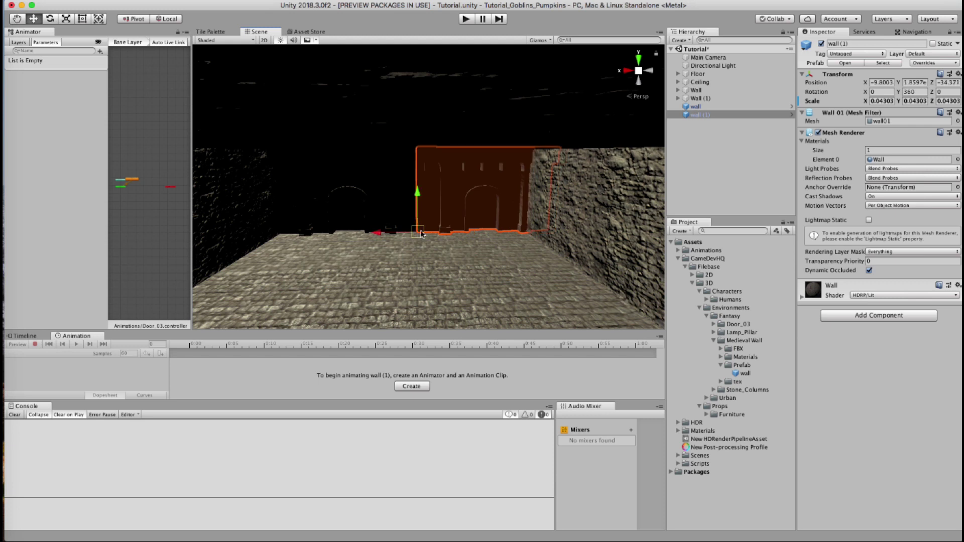
# Shift both medieval walls together along X to close the gap at the dark side wall, and clear the selection.
pyautogui.keyDown('shift'); pyautogui.click(412, 230); pyautogui.keyUp('shift')
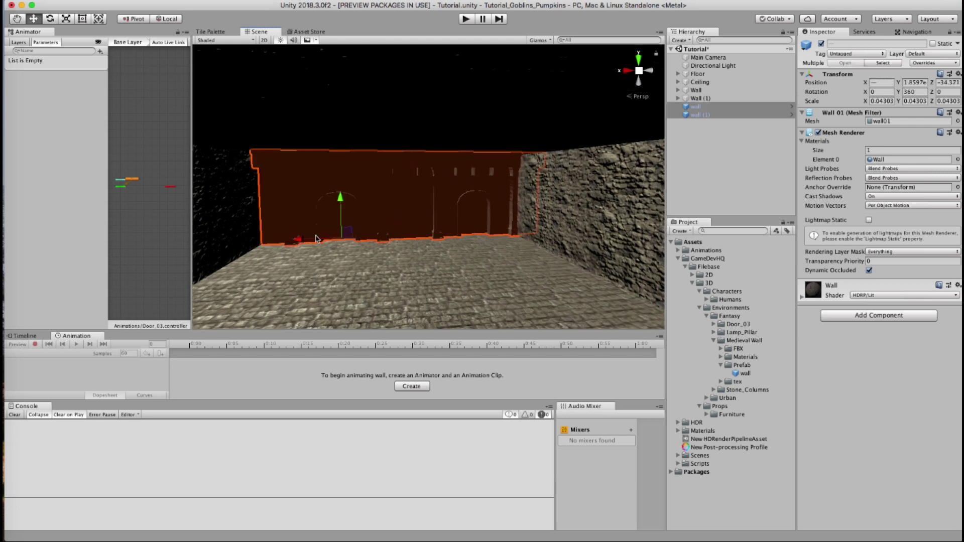
pyautogui.moveTo(317, 238); pyautogui.dragTo(284, 243)
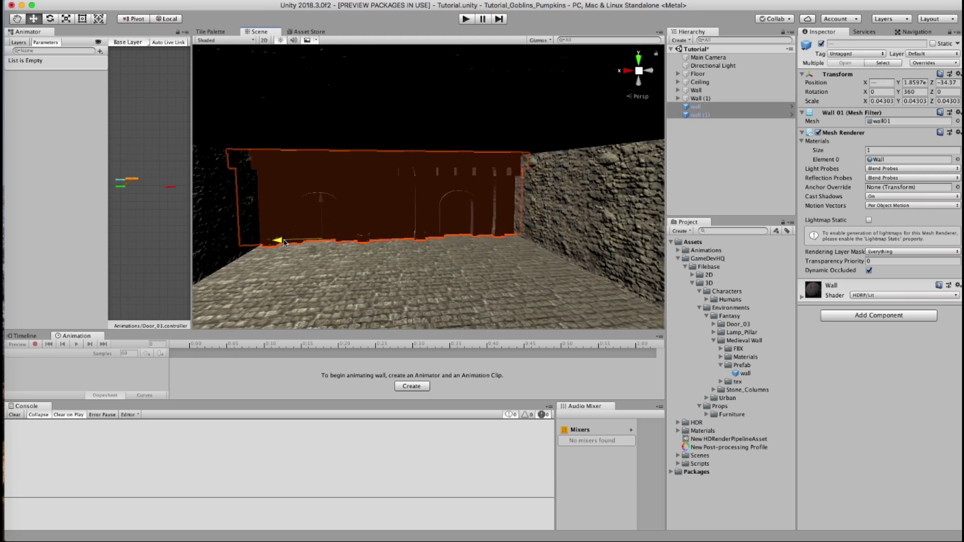
pyautogui.click(677, 152)
# Toggle the Directional Light off and on, and rotate it to about X 10.4, Y -181.4, Z -105 toward the medieval walls.
pyautogui.click(714, 65)
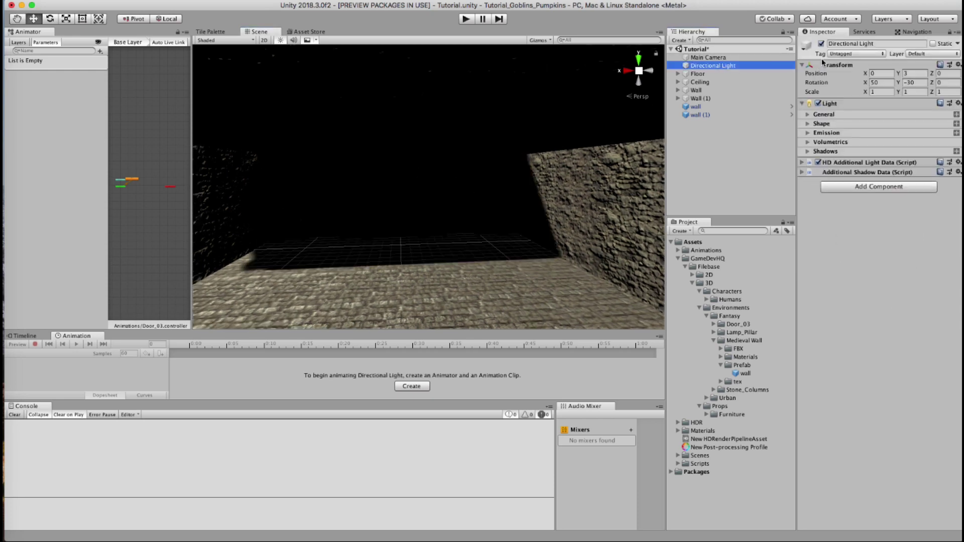
pyautogui.click(822, 44)
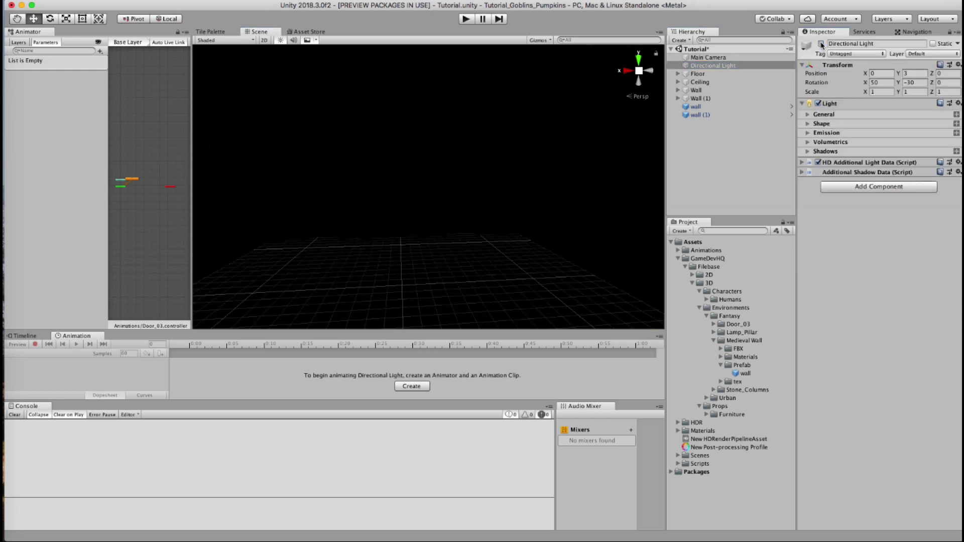
pyautogui.click(821, 43)
pyautogui.press('f')
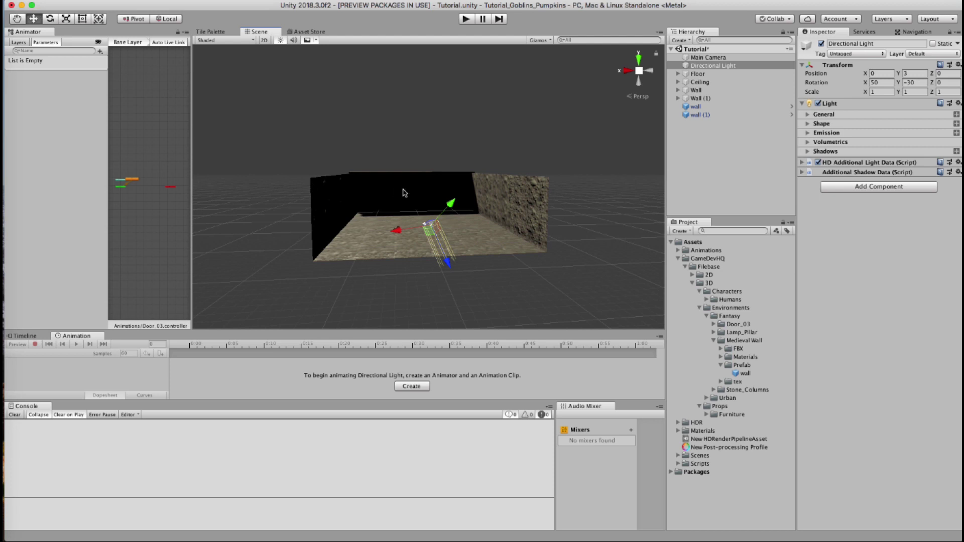
pyautogui.press('e')
pyautogui.moveTo(430, 202); pyautogui.dragTo(455, 249)
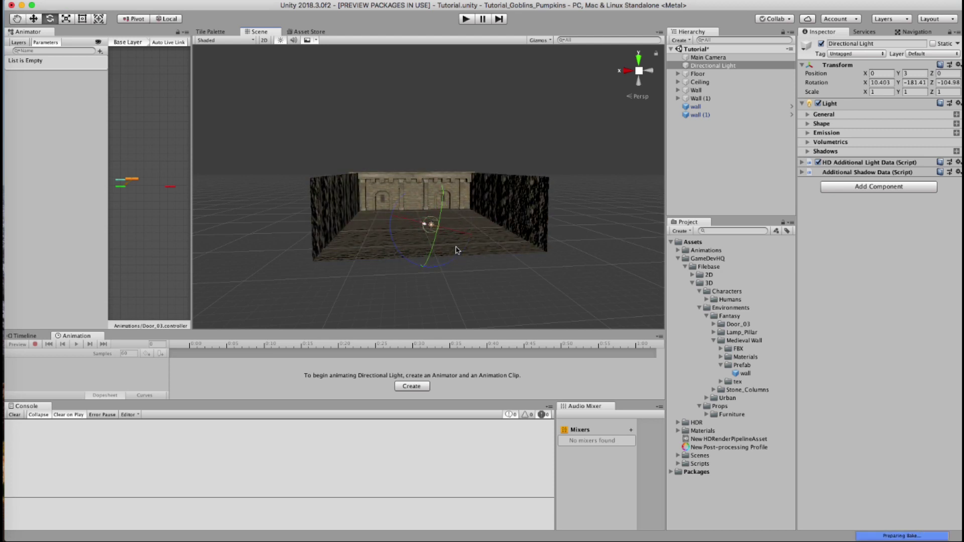
# Add the Door_03 prefab from the Fantasy Door_03 Prefab folder to the scene, ready for moving.
pyautogui.click(697, 161)
pyautogui.press('w')
pyautogui.moveTo(410, 173); pyautogui.dragTo(500, 160, button='right')
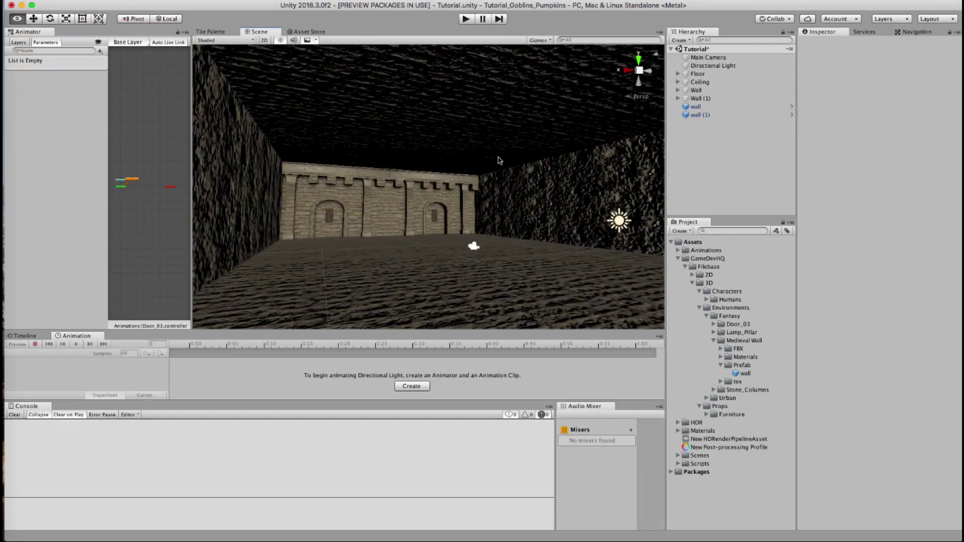
pyautogui.click(722, 366)
pyautogui.click(714, 341)
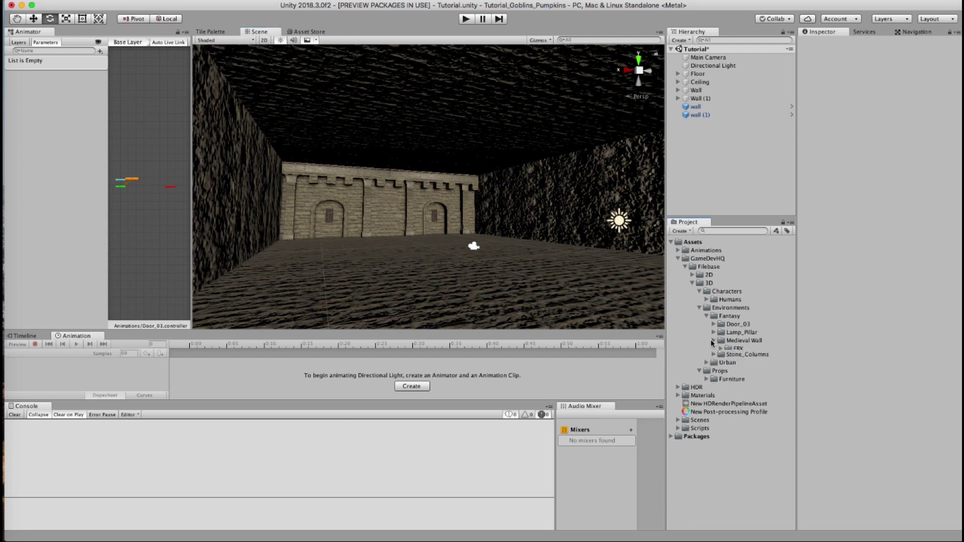
pyautogui.click(714, 324)
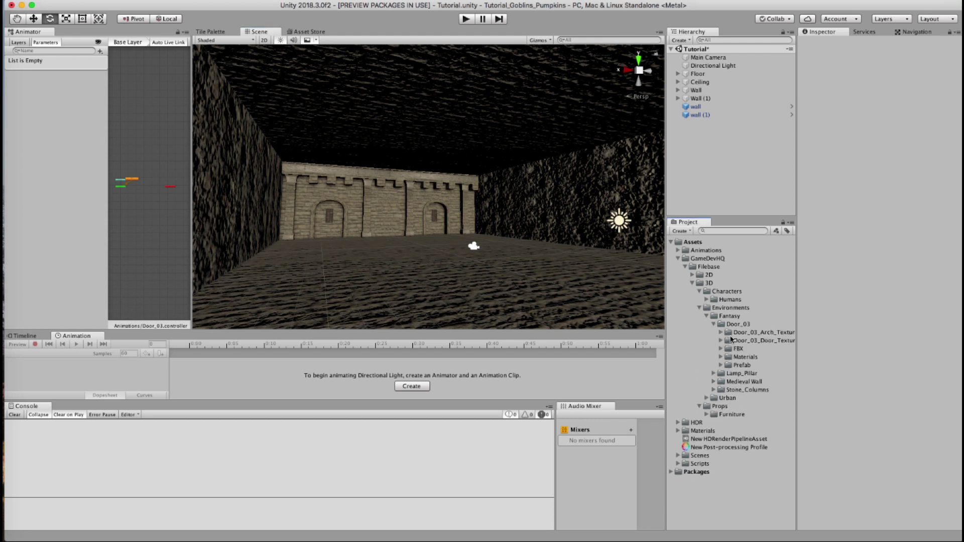
pyautogui.click(721, 365)
pyautogui.moveTo(748, 374); pyautogui.dragTo(703, 165)
pyautogui.press('w')
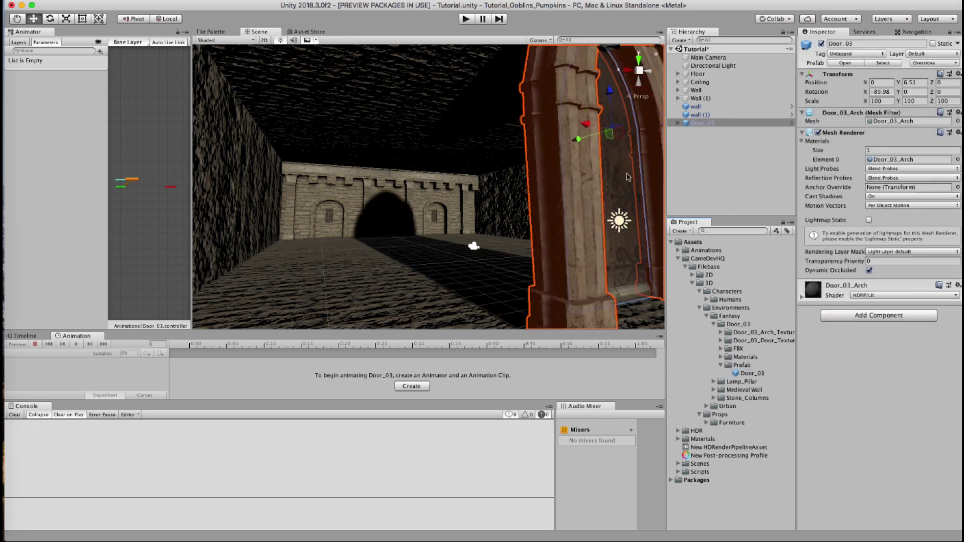
# Place the door in front of the medieval walls at Y 4.13, Z -28.68, scaled uniformly to about 63.2.
pyautogui.moveTo(578, 142); pyautogui.dragTo(68, 242)
pyautogui.press('r')
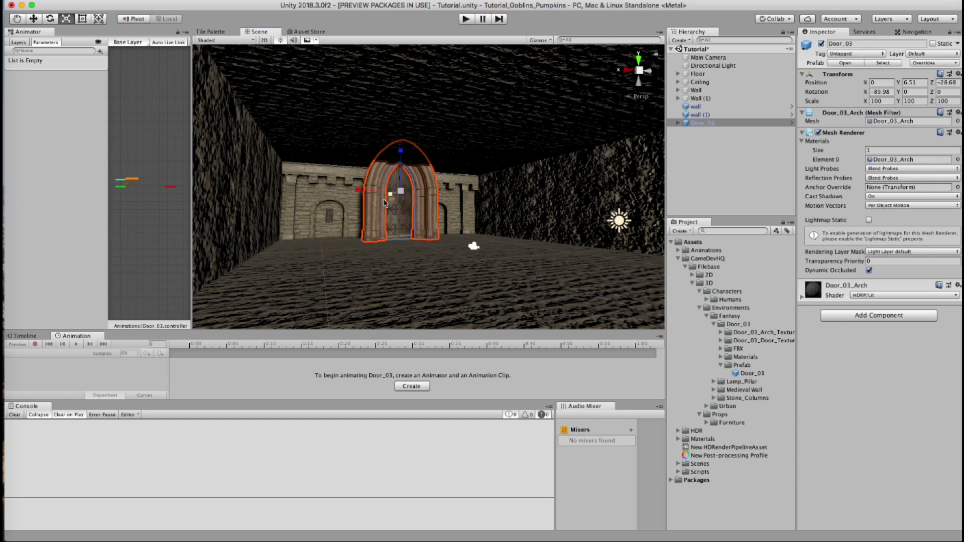
pyautogui.moveTo(402, 194); pyautogui.dragTo(384, 206)
pyautogui.press('w')
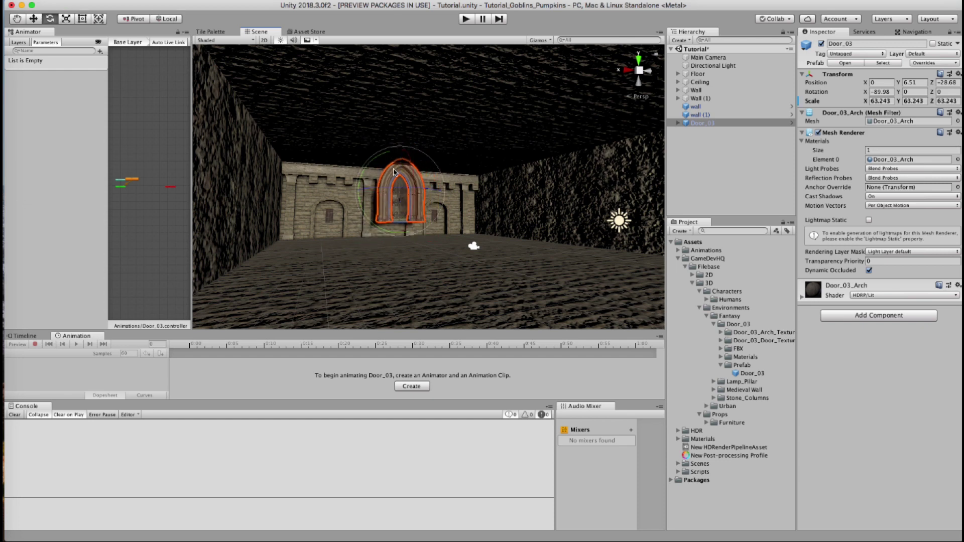
pyautogui.moveTo(402, 159); pyautogui.dragTo(401, 172)
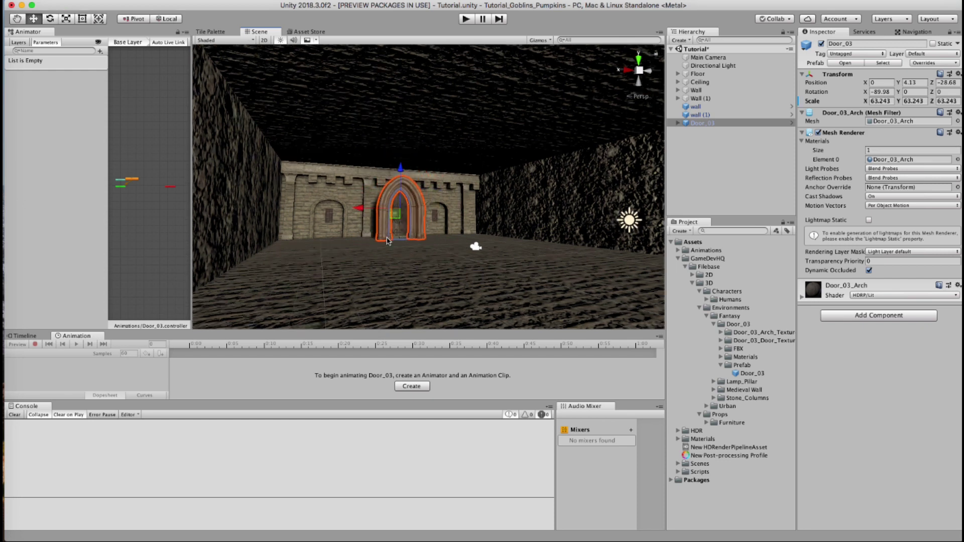
# Push the door back against the medieval walls at Z -32.64.
pyautogui.press('f')
pyautogui.keyDown('alt'); pyautogui.moveTo(413, 225); pyautogui.dragTo(572, 201); pyautogui.keyUp('alt')
pyautogui.moveTo(386, 191); pyautogui.dragTo(300, 207)
# Scale the door uniformly to about 55.9 and lower it to Y 3.53 so it meets the floor.
pyautogui.press('f')
pyautogui.press('r')
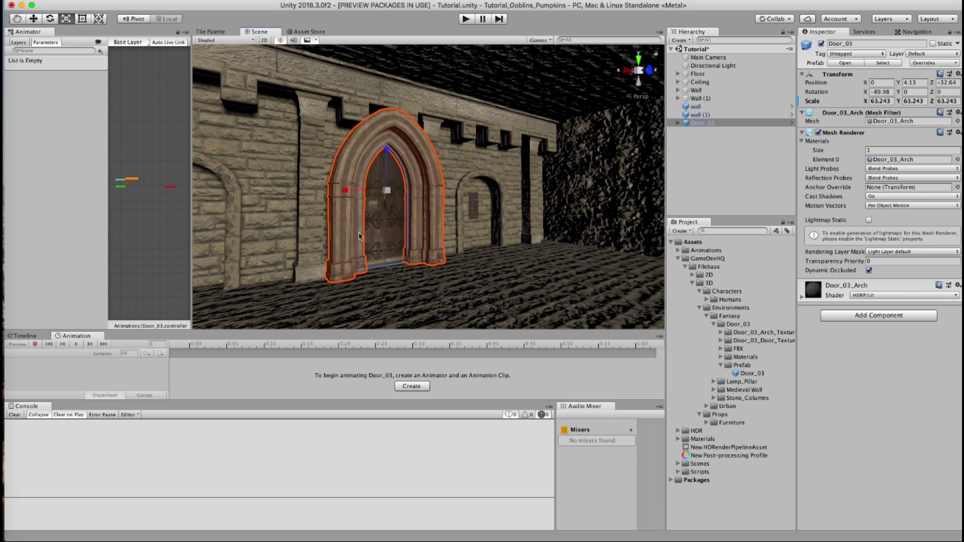
pyautogui.moveTo(387, 201); pyautogui.dragTo(380, 205)
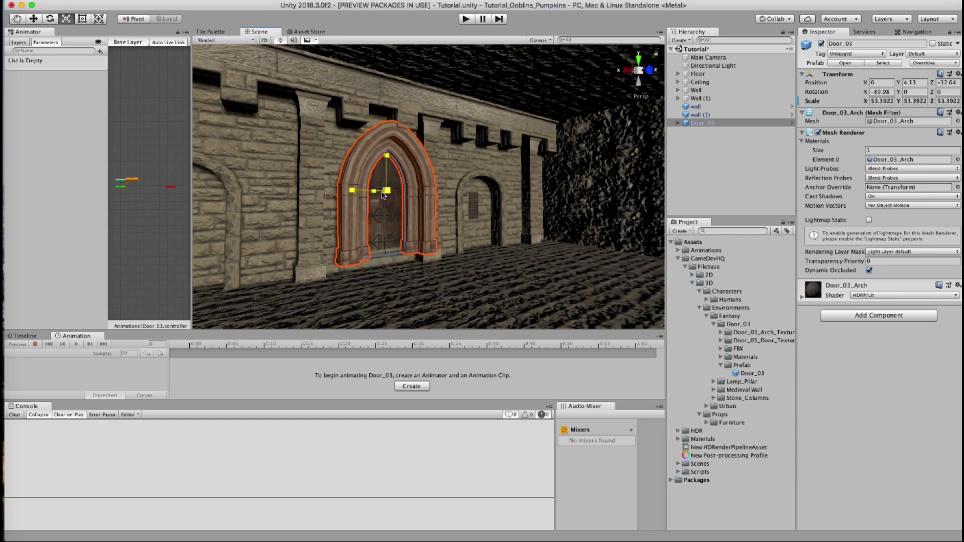
pyautogui.press('e')
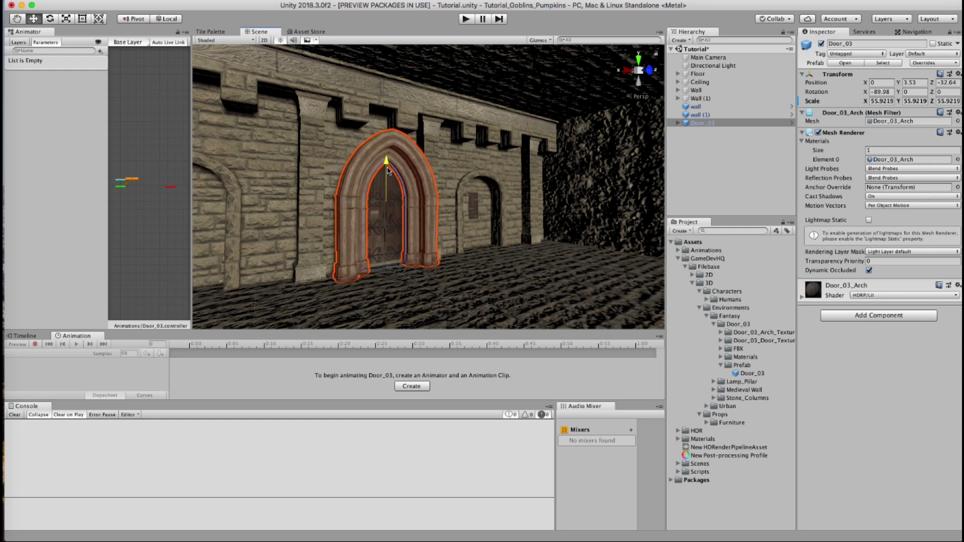
pyautogui.keyDown('alt'); pyautogui.moveTo(431, 200); pyautogui.dragTo(351, 216); pyautogui.keyUp('alt')
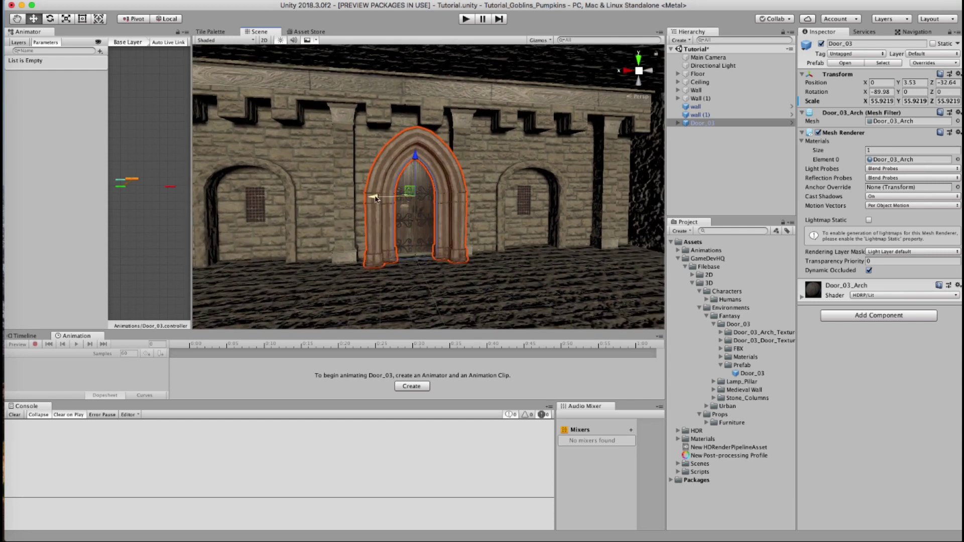
# Scale the door uniformly to about 46.8 and fit it between the wall pillars at X 0.7, Y 2.98.
pyautogui.press('f')
pyautogui.press('r')
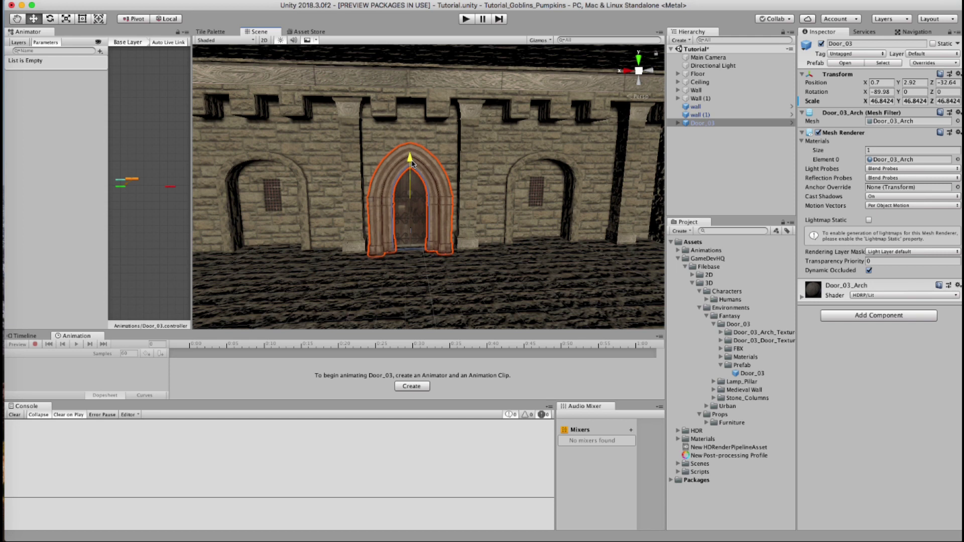
pyautogui.keyDown('alt'); pyautogui.moveTo(421, 171); pyautogui.dragTo(507, 181); pyautogui.keyUp('alt')
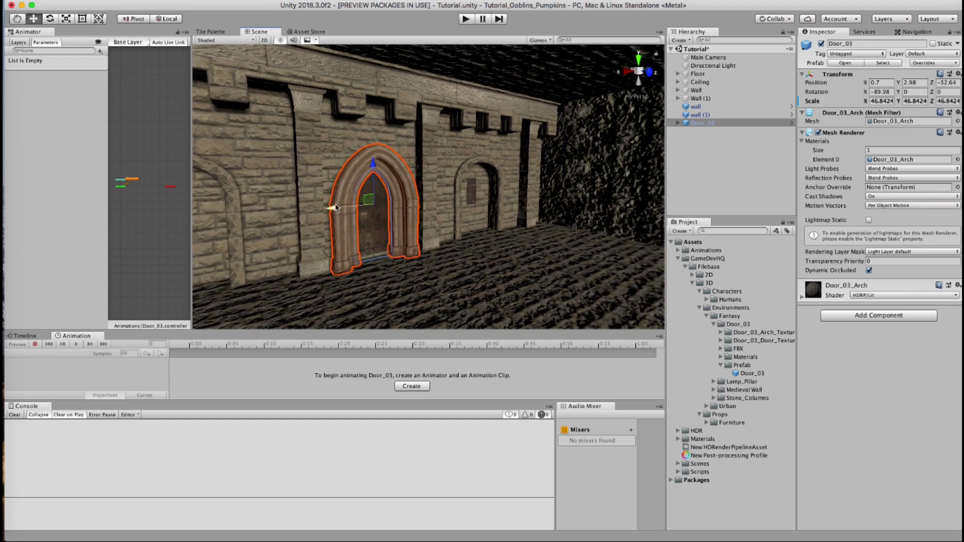
# Fine-tune the door's position in the medieval wall to X 0.64, Z -32.55, and clear the selection.
pyautogui.keyDown('alt'); pyautogui.moveTo(336, 208); pyautogui.dragTo(392, 206); pyautogui.keyUp('alt')
pyautogui.moveTo(333, 203); pyautogui.dragTo(198, 214)
pyautogui.moveTo(373, 198); pyautogui.dragTo(369, 198)
pyautogui.keyDown('alt'); pyautogui.moveTo(369, 198); pyautogui.dragTo(136, 234, button='right'); pyautogui.keyUp('alt')
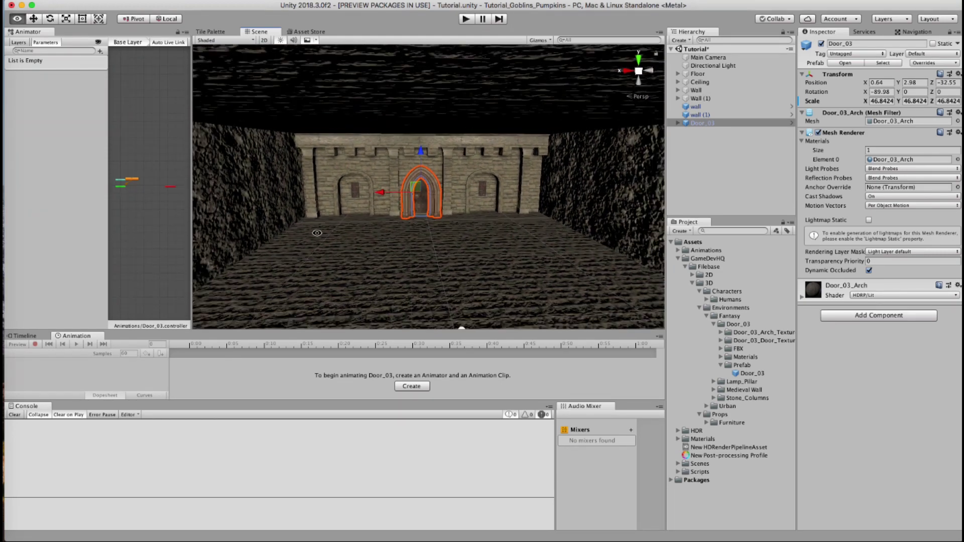
pyautogui.keyDown('alt'); pyautogui.moveTo(533, 229); pyautogui.dragTo(476, 228, button='right'); pyautogui.keyUp('alt')
pyautogui.click(698, 173)
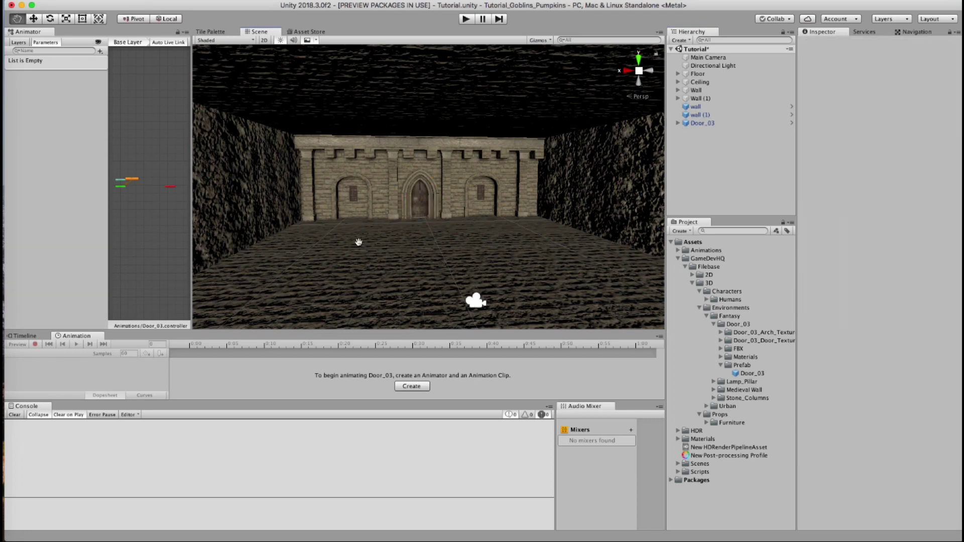
# Collapse the Door_03 asset folder and expand the Prefab folder inside Stone_Columns.
pyautogui.keyDown('alt'); pyautogui.moveTo(359, 241); pyautogui.dragTo(281, 219, button='right'); pyautogui.keyUp('alt')
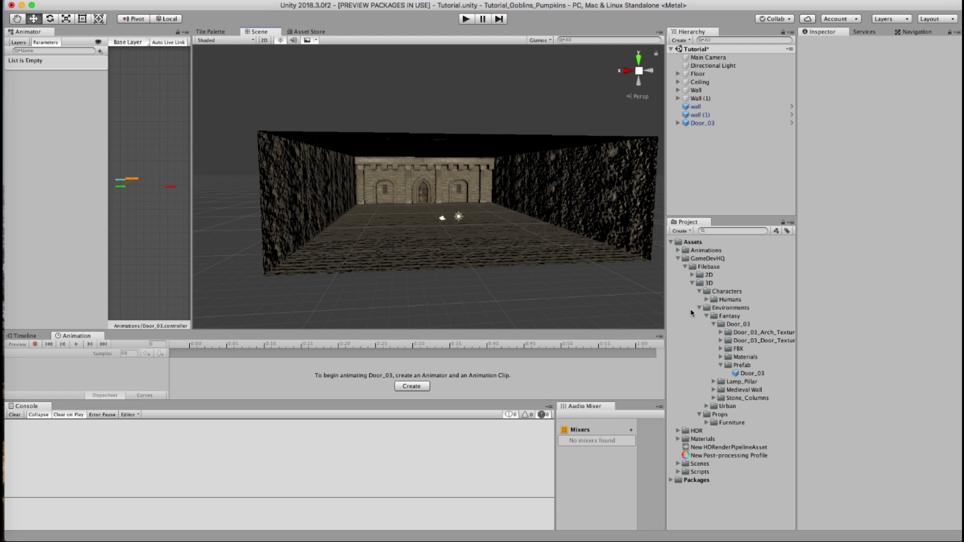
pyautogui.click(714, 325)
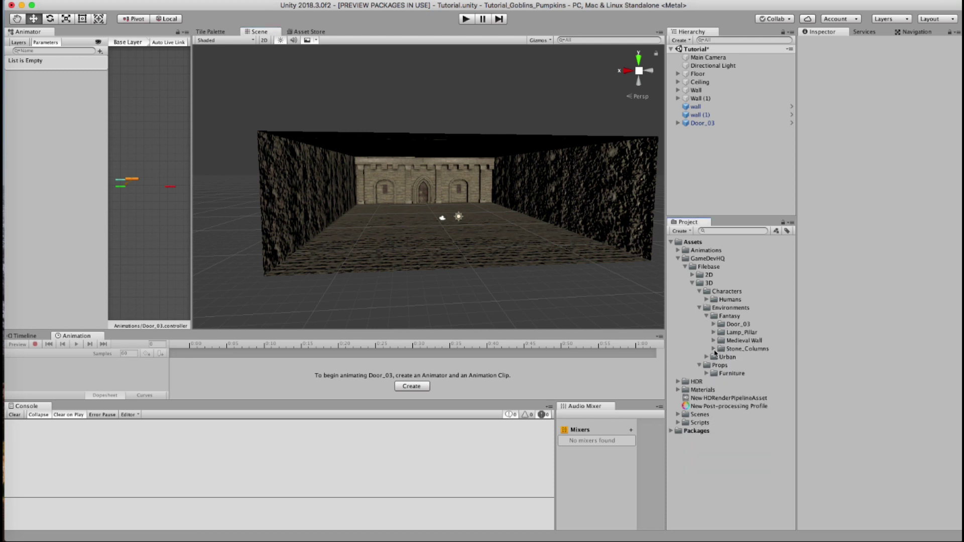
pyautogui.click(714, 349)
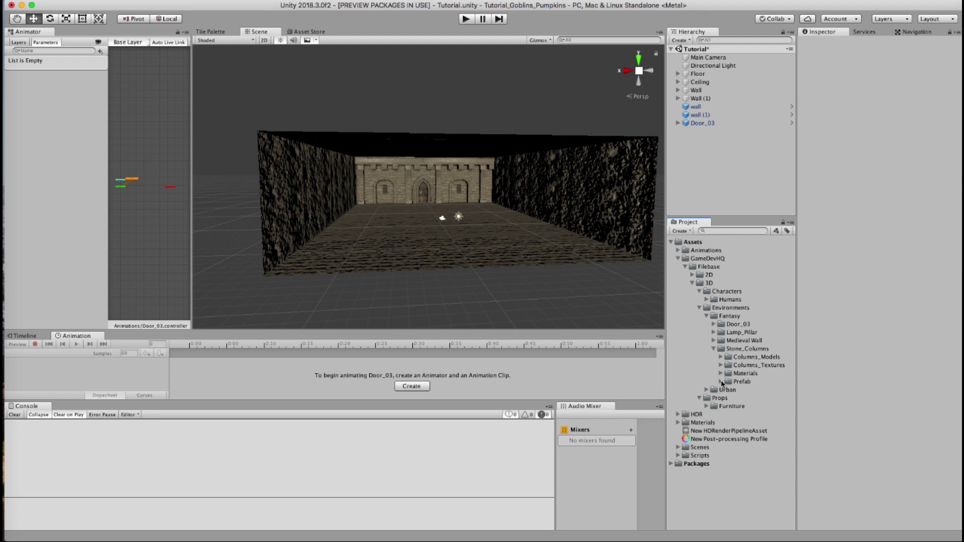
pyautogui.click(722, 382)
# Preview the stone column prefabs one after another to compare their shapes, returning to Column_01_01.
pyautogui.click(758, 392)
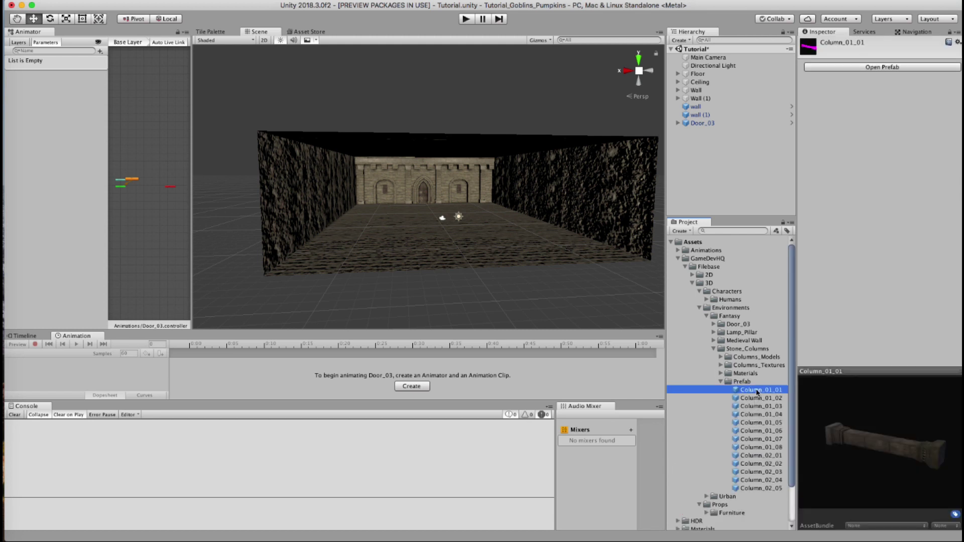
pyautogui.press('Down')
pyautogui.press('Down')
pyautogui.press('Down')
pyautogui.press('Down')
pyautogui.press('Down')
pyautogui.press('Down')
pyautogui.press('Down')
pyautogui.press('Down')
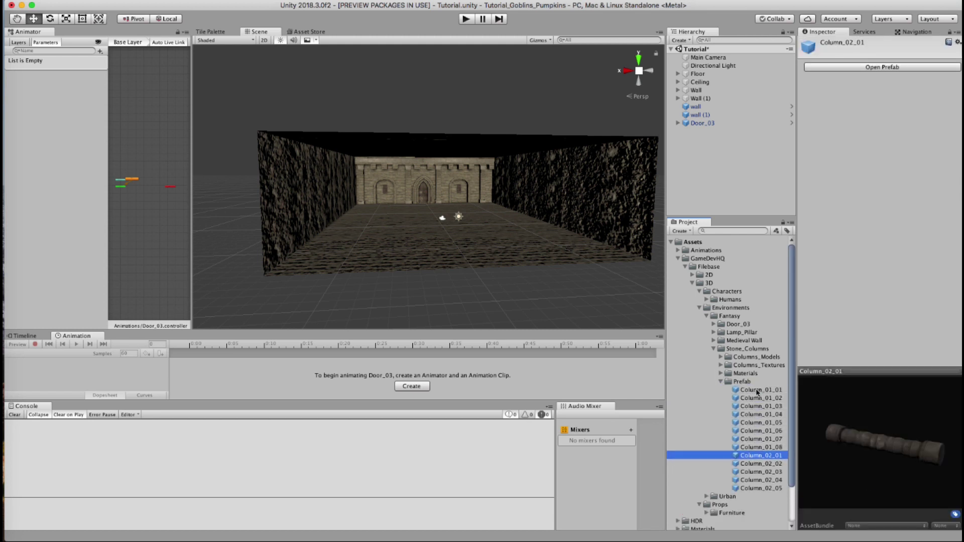
pyautogui.press('Down')
pyautogui.press('Down')
pyautogui.press('Down')
pyautogui.press('Down')
pyautogui.press('Down')
pyautogui.press('Up')
pyautogui.press('Up')
pyautogui.press('Up')
pyautogui.press('Up')
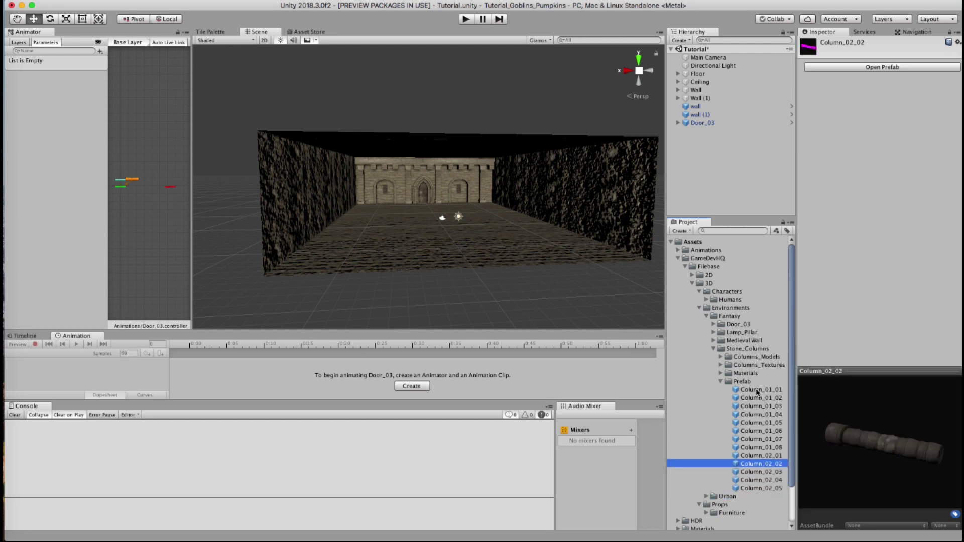
pyautogui.press('Up')
pyautogui.press('Up')
pyautogui.press('Up')
pyautogui.press('Up')
pyautogui.press('Up')
pyautogui.press('Up')
pyautogui.press('Up')
pyautogui.press('Up')
pyautogui.press('Up')
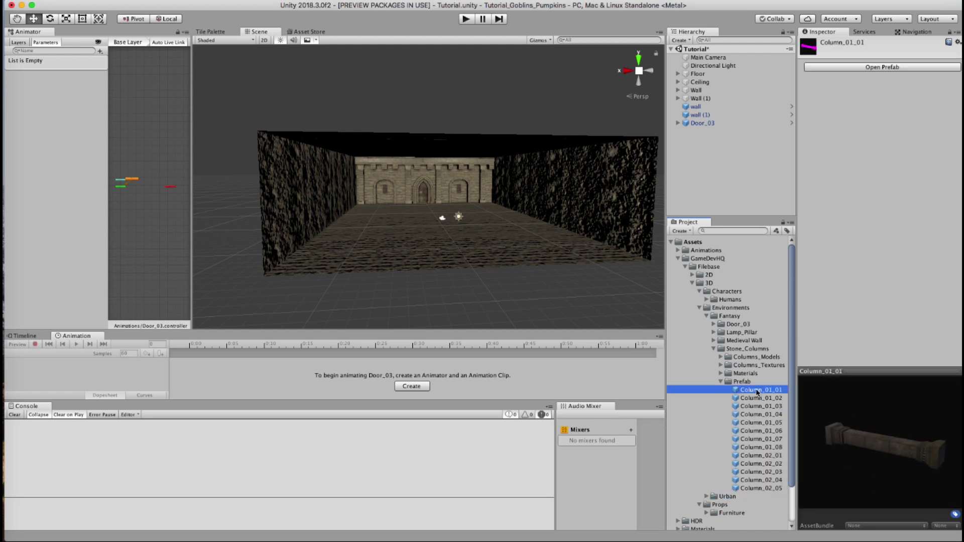
pyautogui.press('Down')
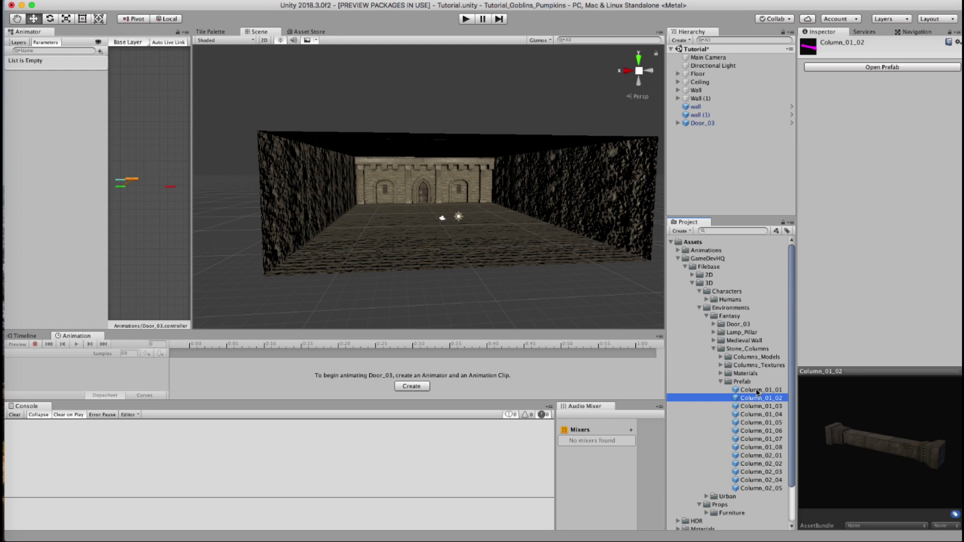
pyautogui.press('Up')
# Add Column_01_01 to the scene and scale it uniformly to about 169.1 for the room's height.
pyautogui.moveTo(595, 306); pyautogui.dragTo(963, 198)
pyautogui.press('r')
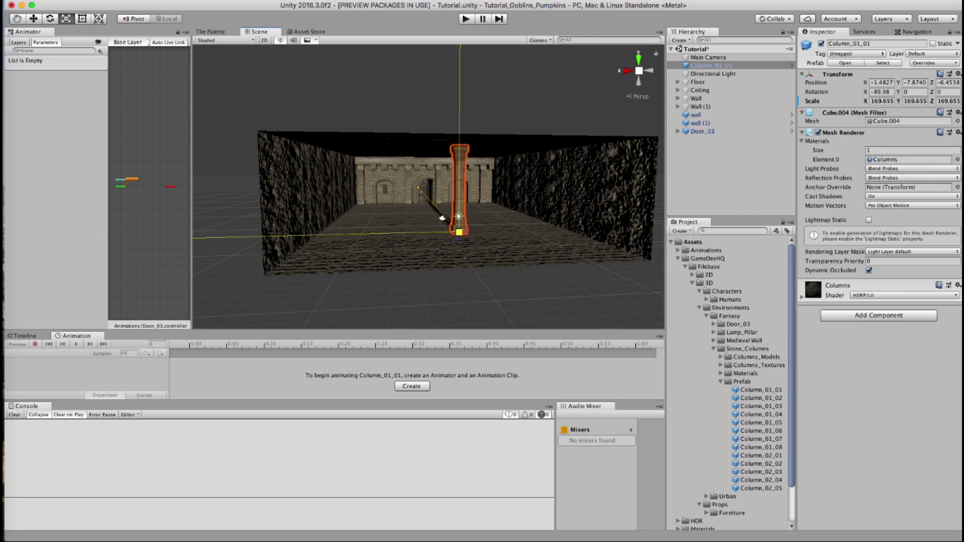
pyautogui.moveTo(638, 80); pyautogui.dragTo(637, 79)
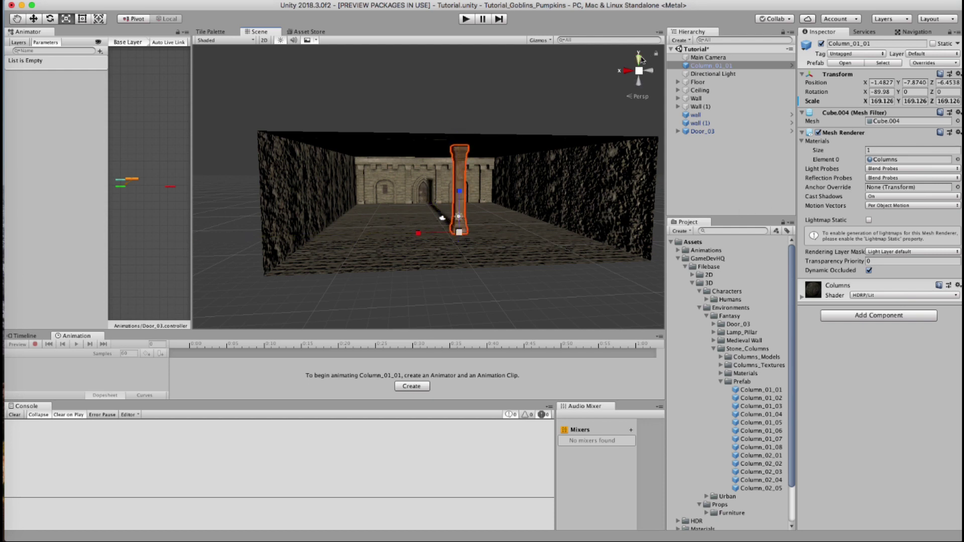
# From an orthographic top view, move the column beside the side wall at about X -14, Z -1.
pyautogui.click(639, 60)
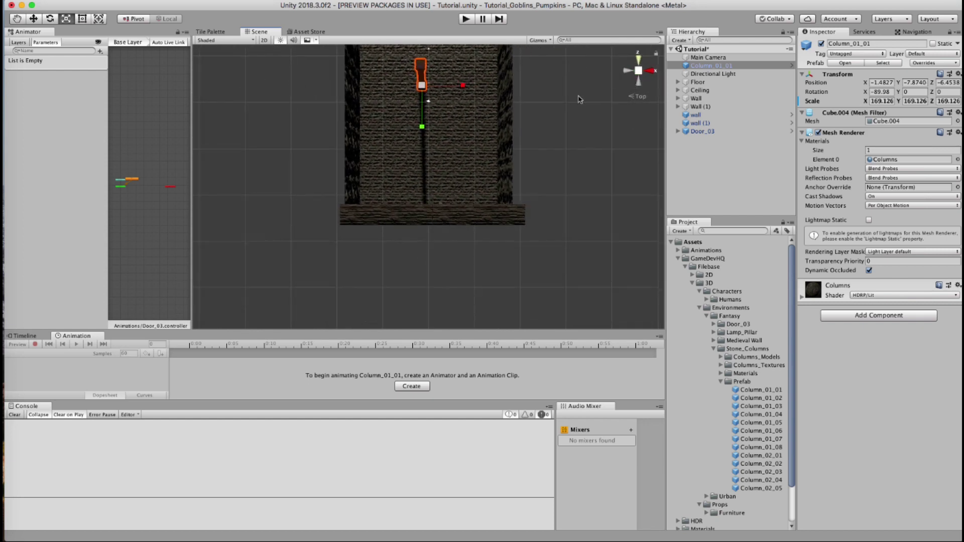
pyautogui.click(639, 70)
pyautogui.press('w')
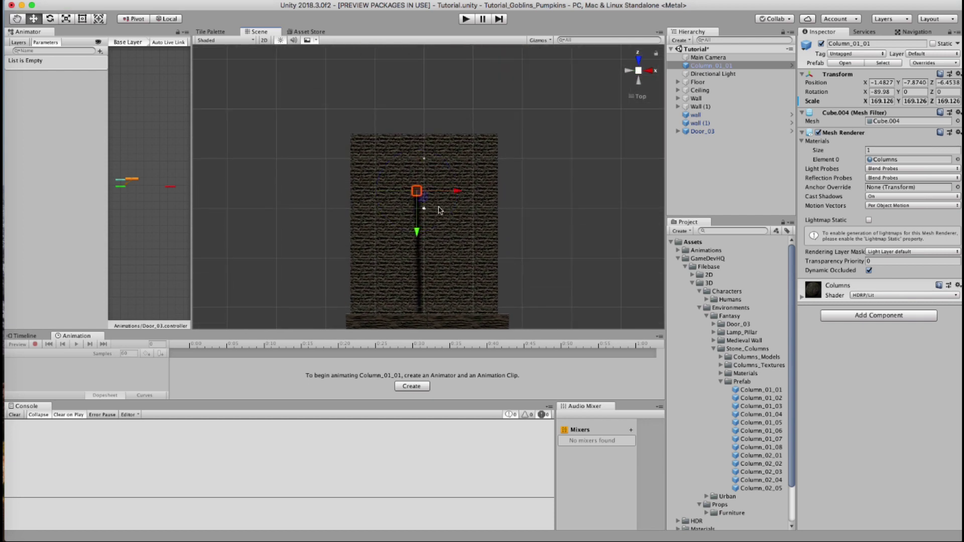
pyautogui.moveTo(422, 201); pyautogui.dragTo(364, 172)
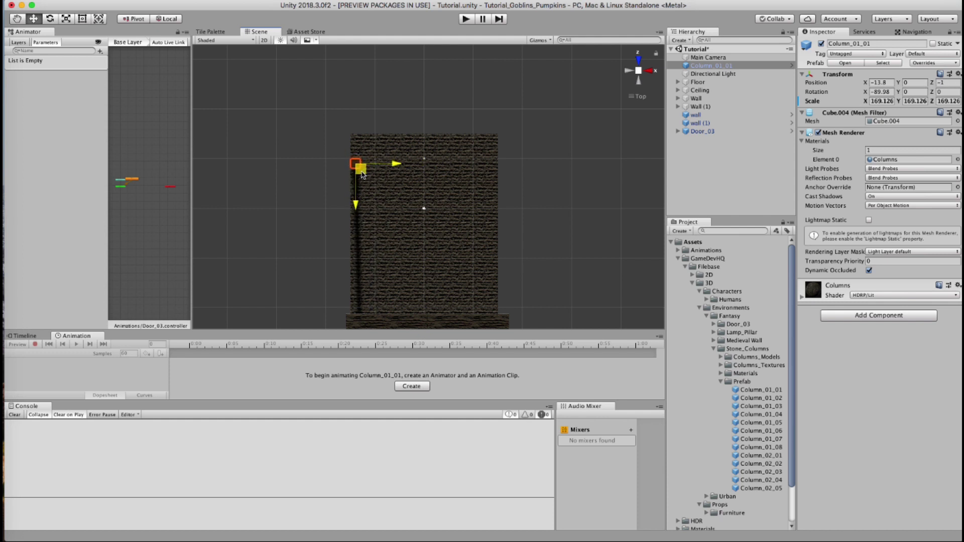
# Duplicate the column three times, spacing the copies along the same side wall down to Z -30.1.
pyautogui.press('super+d')
pyautogui.moveTo(355, 204); pyautogui.dragTo(359, 353)
pyautogui.press('super+d')
pyautogui.press('super+d')
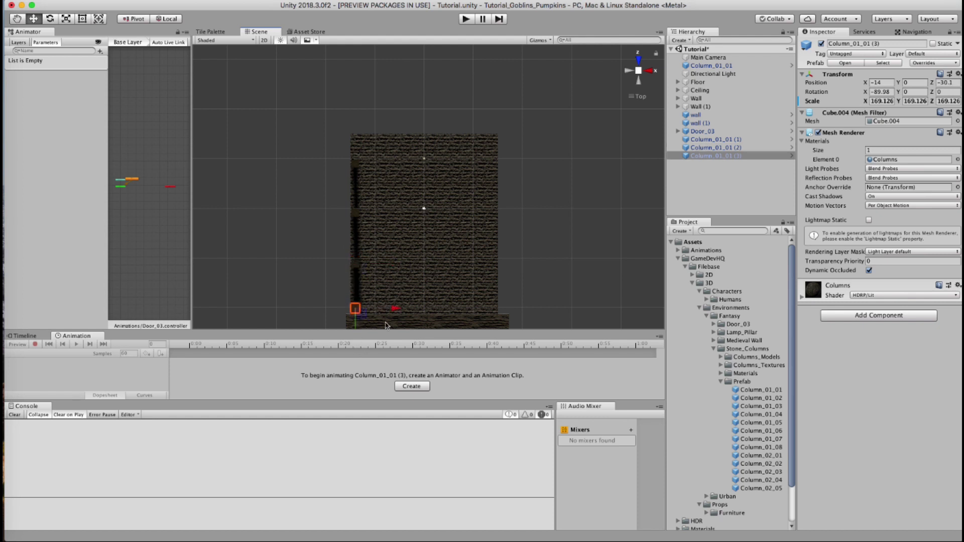
# Try to duplicate the columns and shift the copies toward the opposite side wall, and undo the multiple-column duplication.
pyautogui.press('super+d')
pyautogui.moveTo(396, 308); pyautogui.dragTo(490, 308)
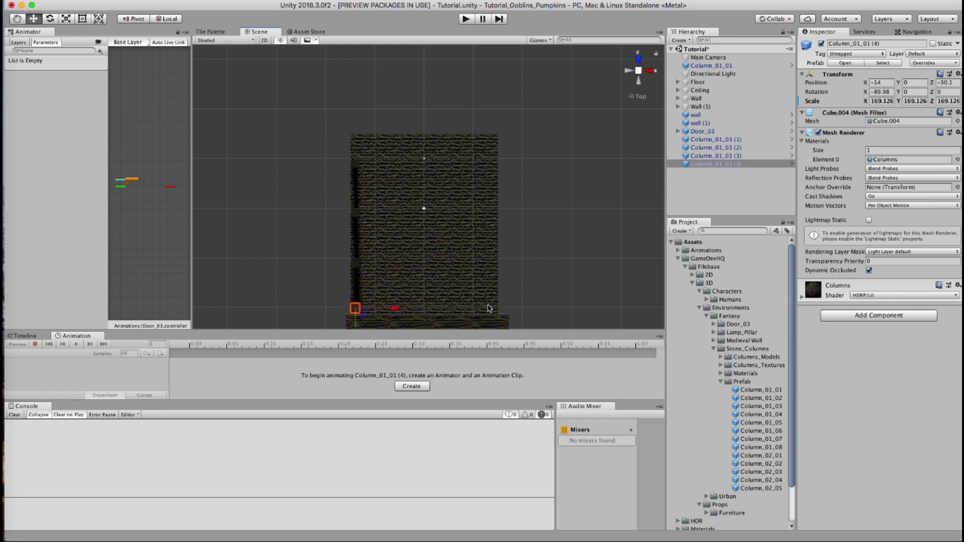
pyautogui.click(719, 142)
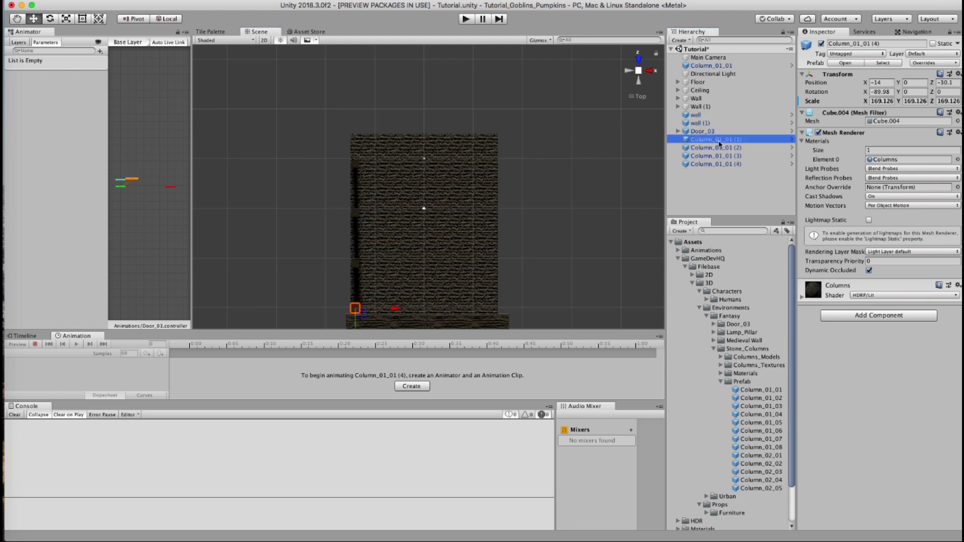
pyautogui.keyDown('shift'); pyautogui.click(707, 165); pyautogui.keyUp('shift')
pyautogui.press('super+d')
pyautogui.moveTo(389, 215); pyautogui.dragTo(520, 215)
pyautogui.press('super+z')
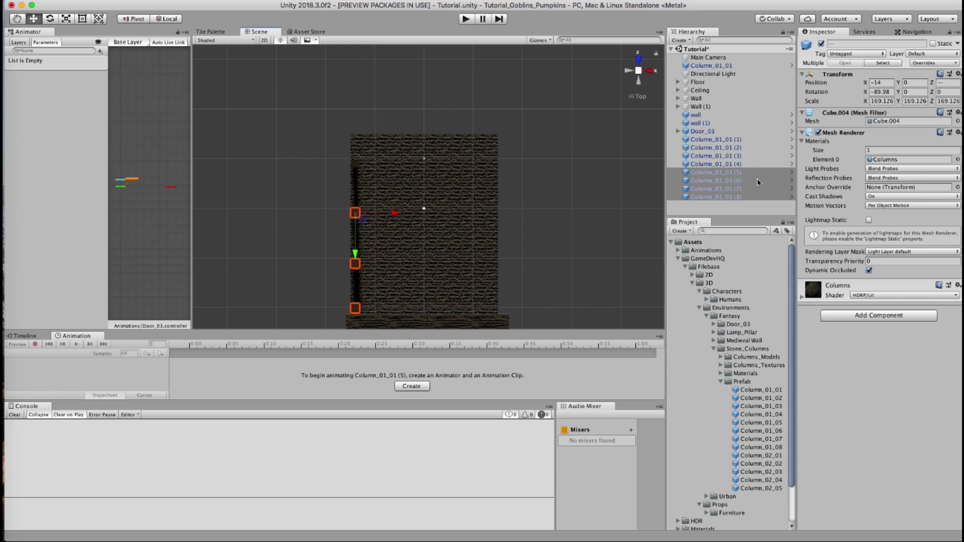
pyautogui.press('super+z')
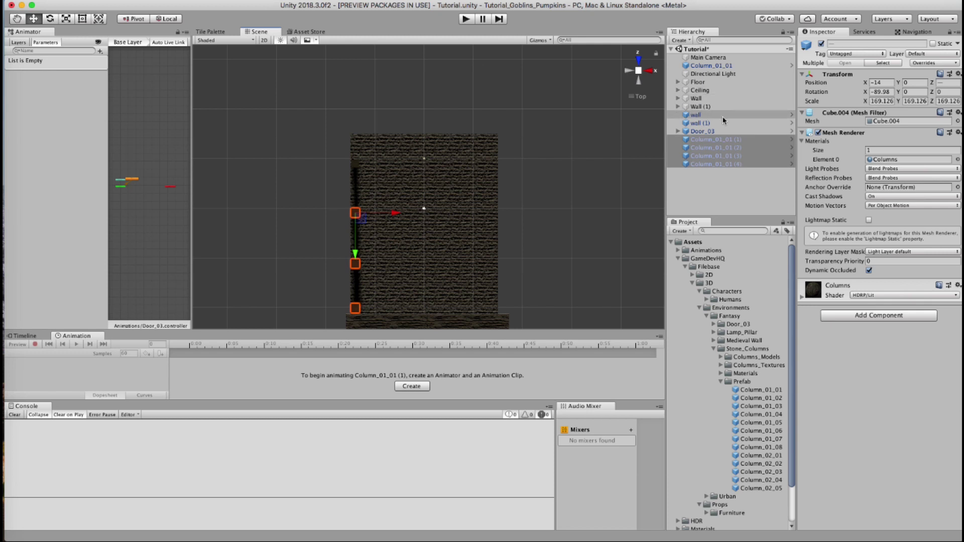
# Delete the surplus copy Column_01_01 (4) that overlaps the last column.
pyautogui.click(714, 140)
pyautogui.click(718, 164)
pyautogui.rightClick(718, 164)
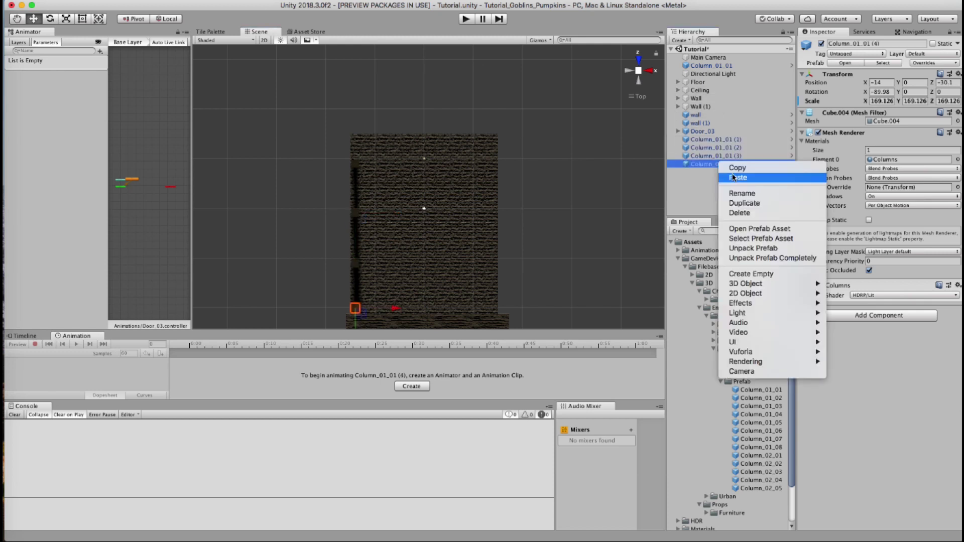
pyautogui.click(738, 214)
pyautogui.press('super+BackSpace')
# Duplicate the four side-wall columns together and move the copies to X 14 along the opposite side wall.
pyautogui.moveTo(713, 66); pyautogui.dragTo(711, 133)
pyautogui.keyDown('shift'); pyautogui.click(714, 155); pyautogui.keyUp('shift')
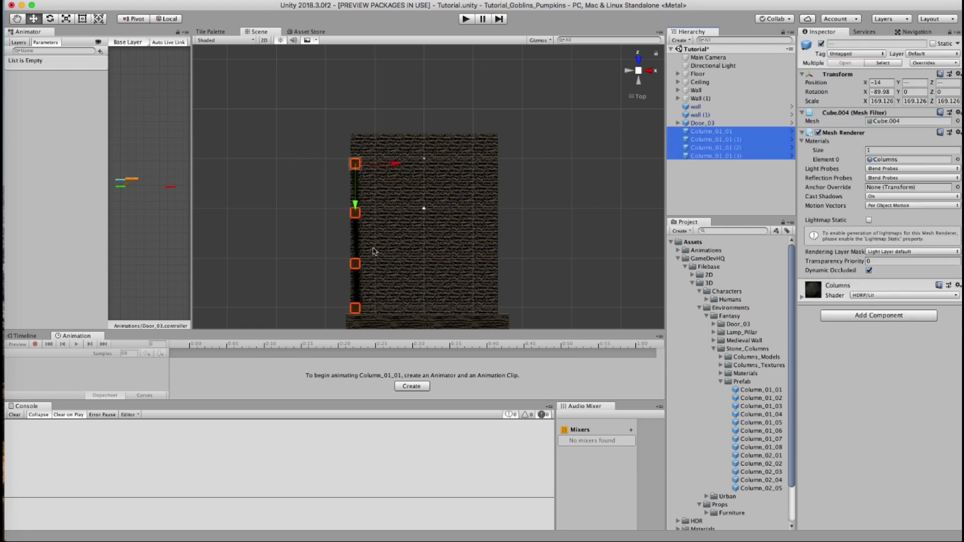
pyautogui.press('super+d')
pyautogui.moveTo(395, 166); pyautogui.dragTo(492, 172)
# Try to add a third row of duplicated columns at X 5.4, and undo it.
pyautogui.press('super+d')
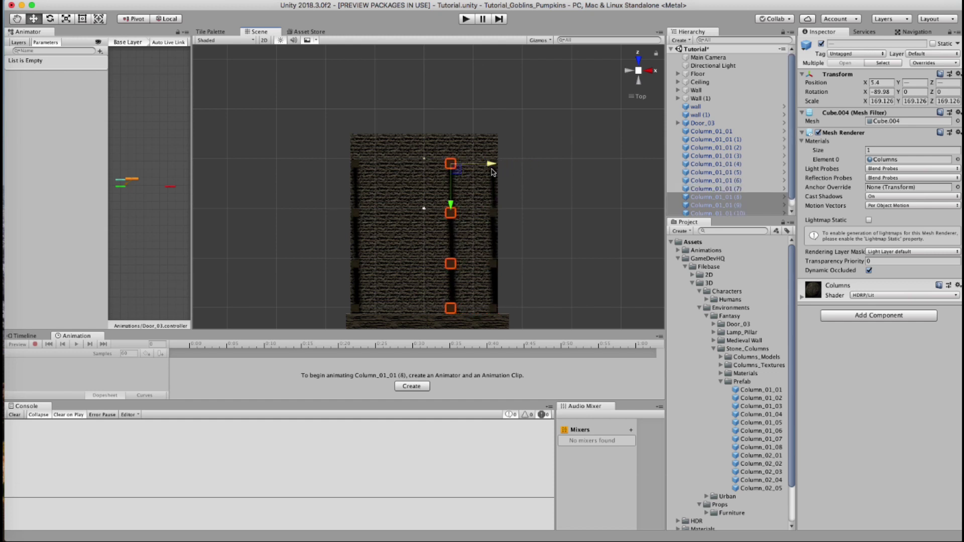
pyautogui.press('super+z')
pyautogui.press('super+z')
pyautogui.click(726, 209)
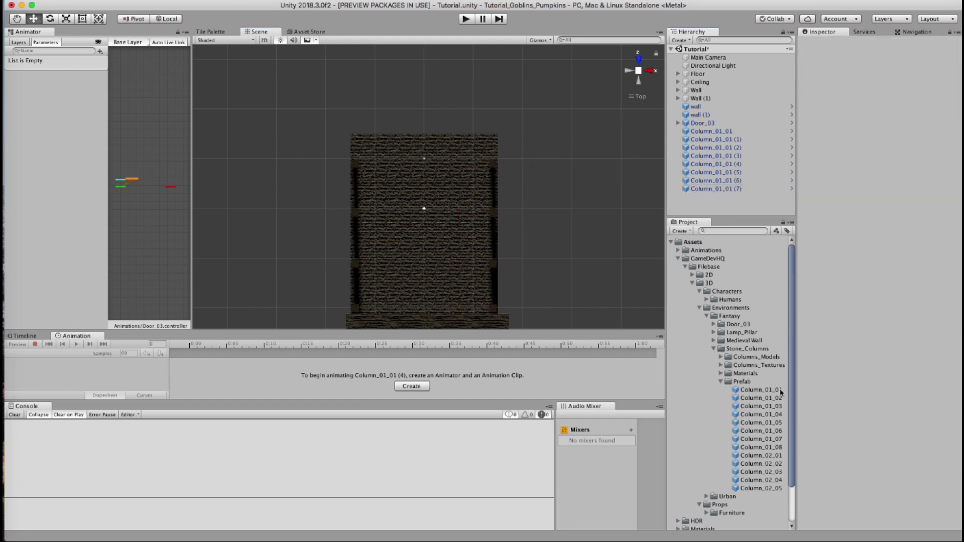
# Preview the column prefabs and add Column_01_06 to the scene as a child of Column_01_01 (7).
pyautogui.click(761, 414)
pyautogui.press('Down')
pyautogui.press('Down')
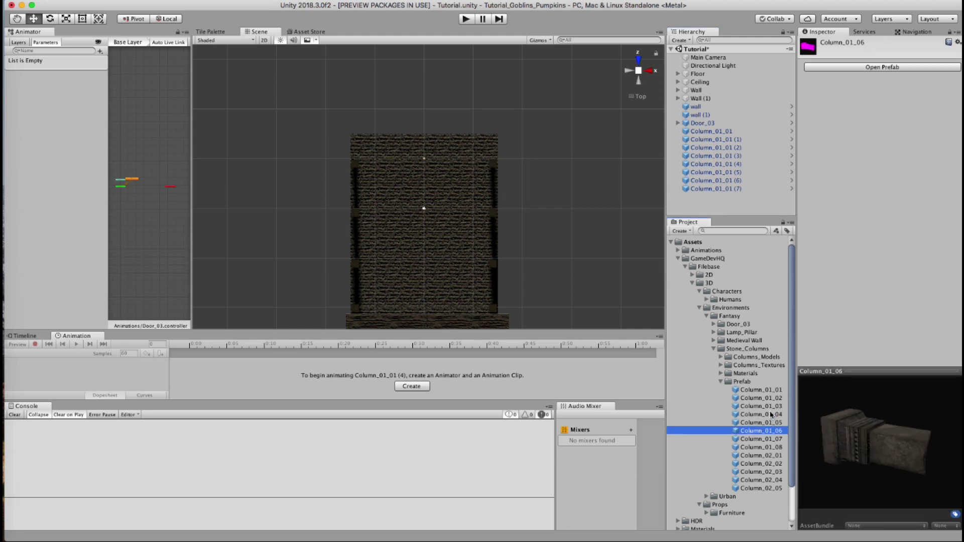
pyautogui.press('Down')
pyautogui.press('Up')
pyautogui.moveTo(753, 433); pyautogui.dragTo(714, 193)
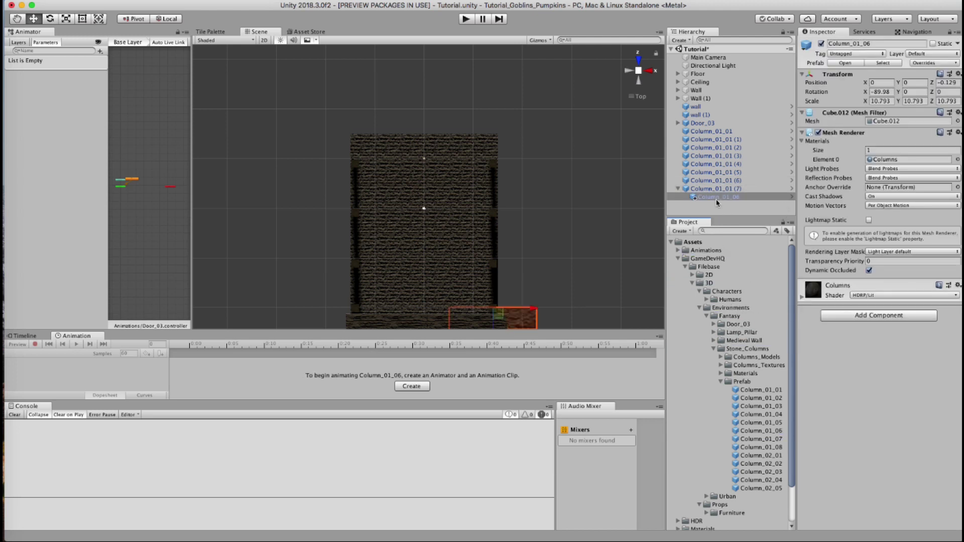
# Reset the transform of Column_01_06 and take it out of its parent column to the scene's top level.
pyautogui.click(957, 78)
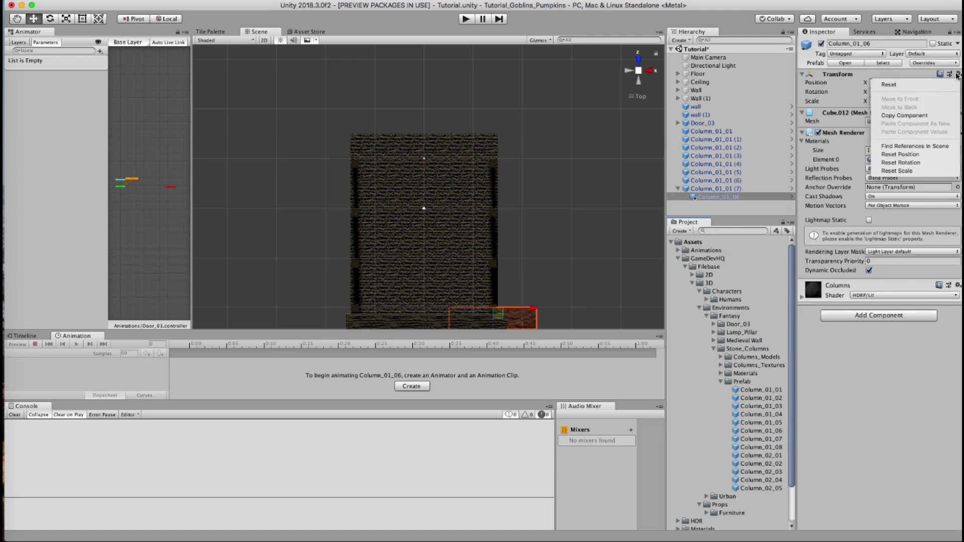
pyautogui.click(930, 86)
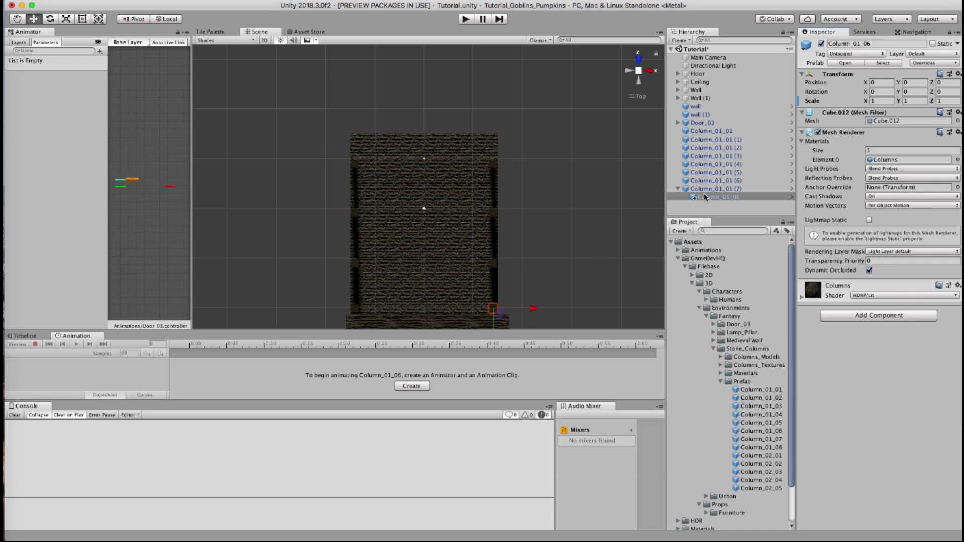
pyautogui.moveTo(705, 197); pyautogui.dragTo(714, 198)
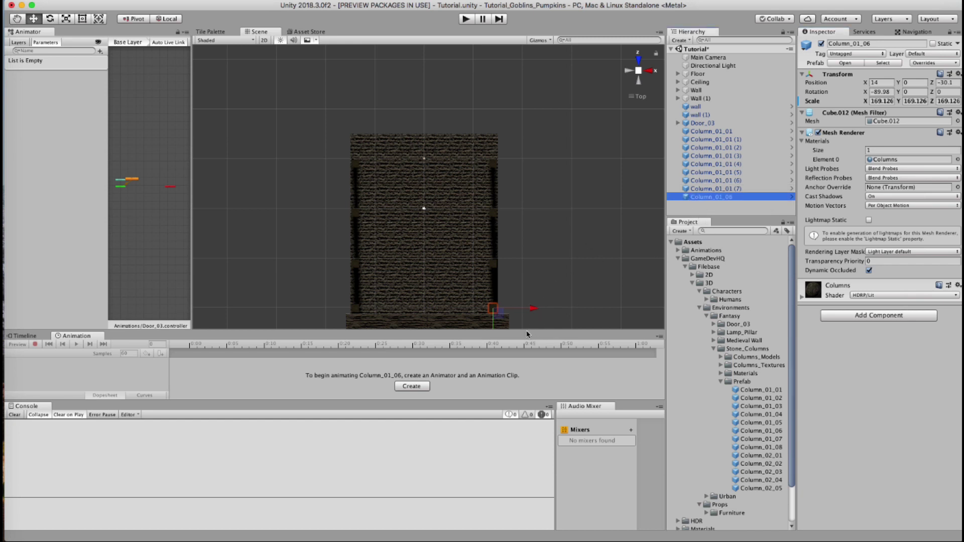
# Move Column_01_06 to X 5.4 and place a duplicate of it at X -4.
pyautogui.moveTo(531, 311); pyautogui.dragTo(436, 312)
pyautogui.press('super+d')
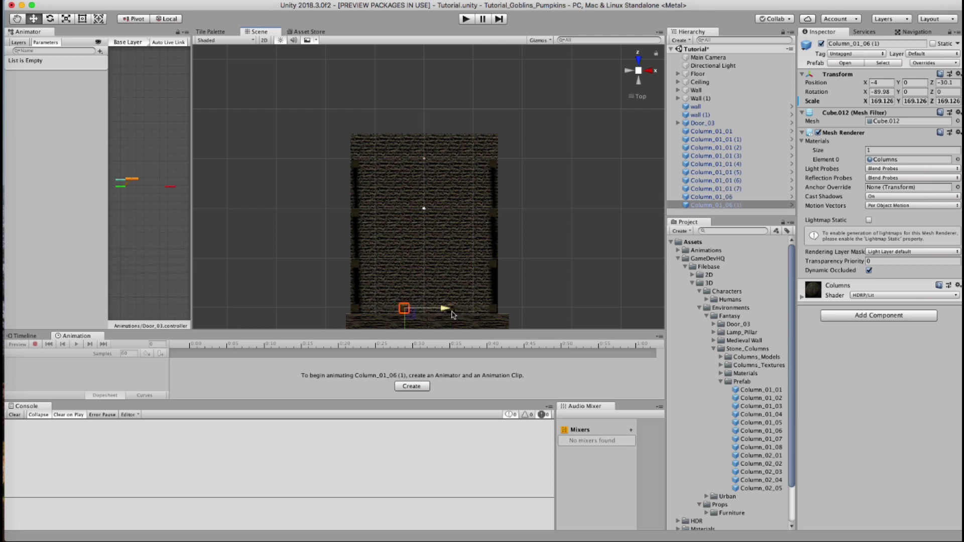
pyautogui.scroll(3, 461, 303)
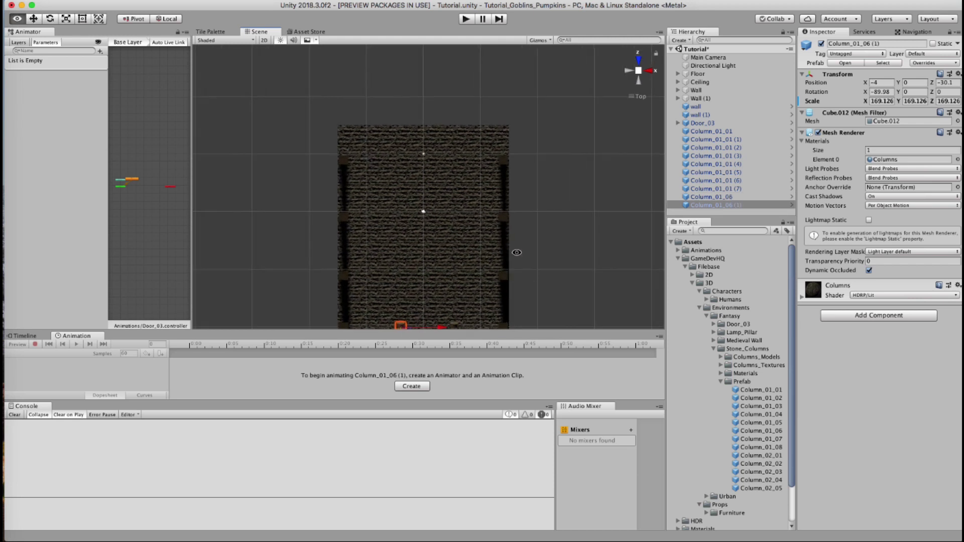
# Select both Column_01_06 columns and move them away from the door wall to about Z -21.21.
pyautogui.click(456, 284)
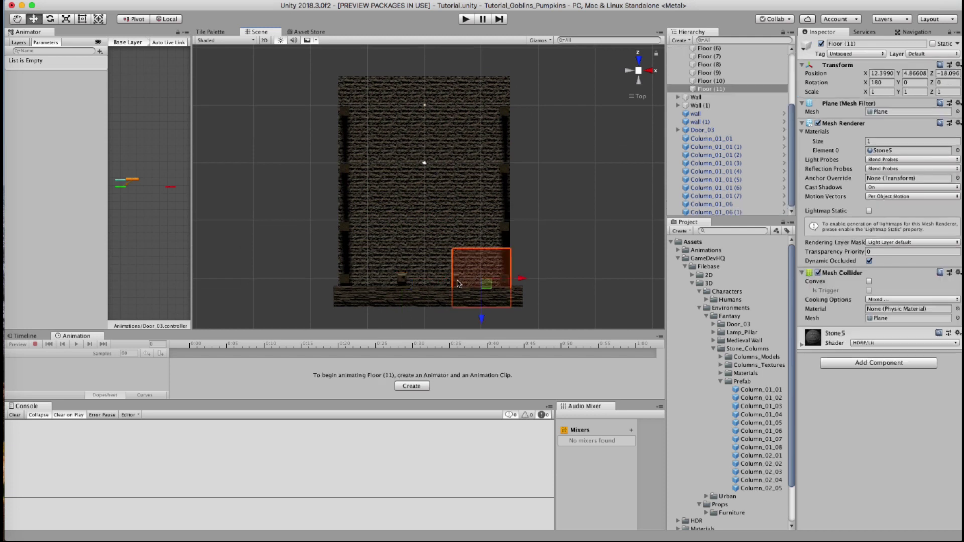
pyautogui.click(455, 281)
pyautogui.click(404, 282)
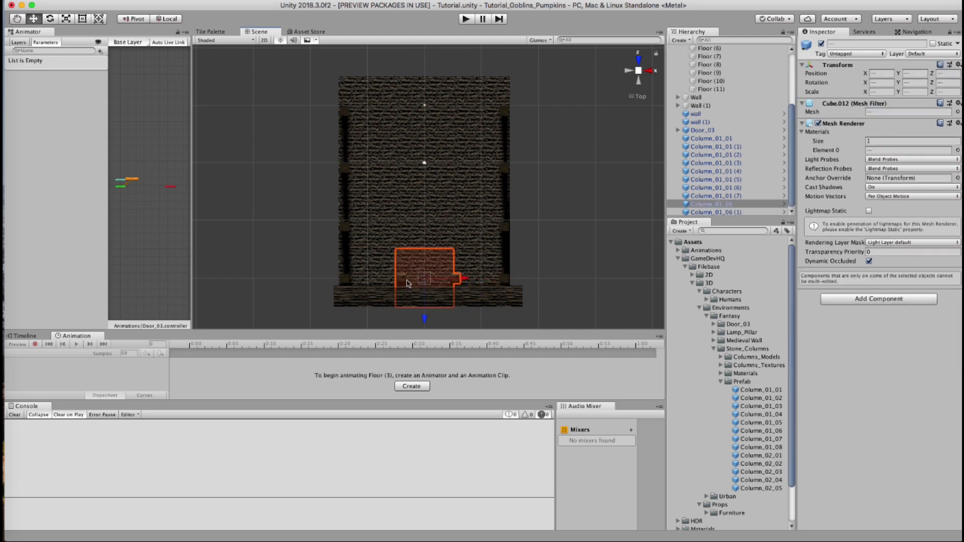
pyautogui.click(402, 281)
pyautogui.keyDown('shift'); pyautogui.click(402, 281); pyautogui.keyUp('shift')
pyautogui.keyDown('shift'); pyautogui.click(402, 280); pyautogui.keyUp('shift')
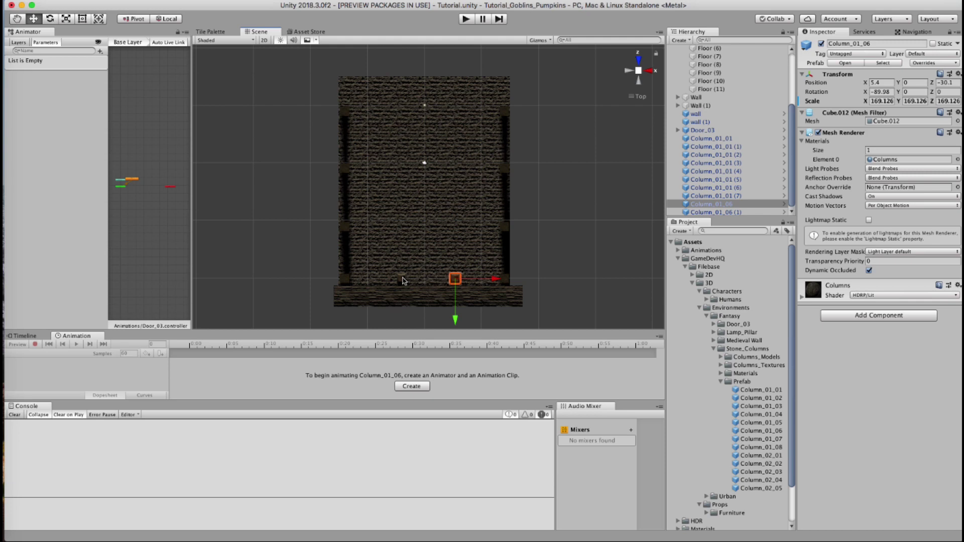
pyautogui.keyDown('shift'); pyautogui.click(402, 280); pyautogui.keyUp('shift')
pyautogui.keyDown('shift'); pyautogui.click(402, 281); pyautogui.keyUp('shift')
pyautogui.keyDown('alt'); pyautogui.moveTo(457, 284); pyautogui.dragTo(459, 287, button='right'); pyautogui.keyUp('alt')
pyautogui.scroll(4, 460, 287)
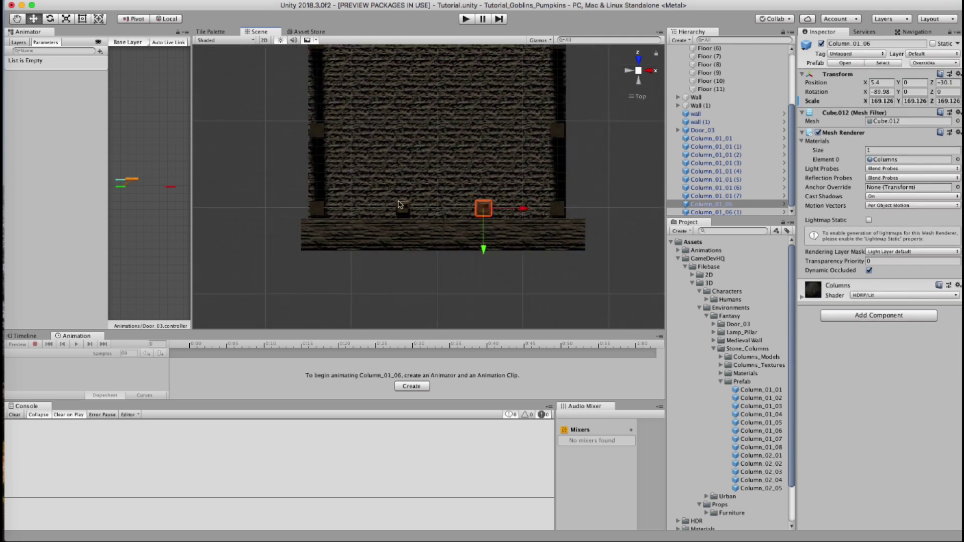
pyautogui.keyDown('shift'); pyautogui.click(714, 213); pyautogui.keyUp('shift')
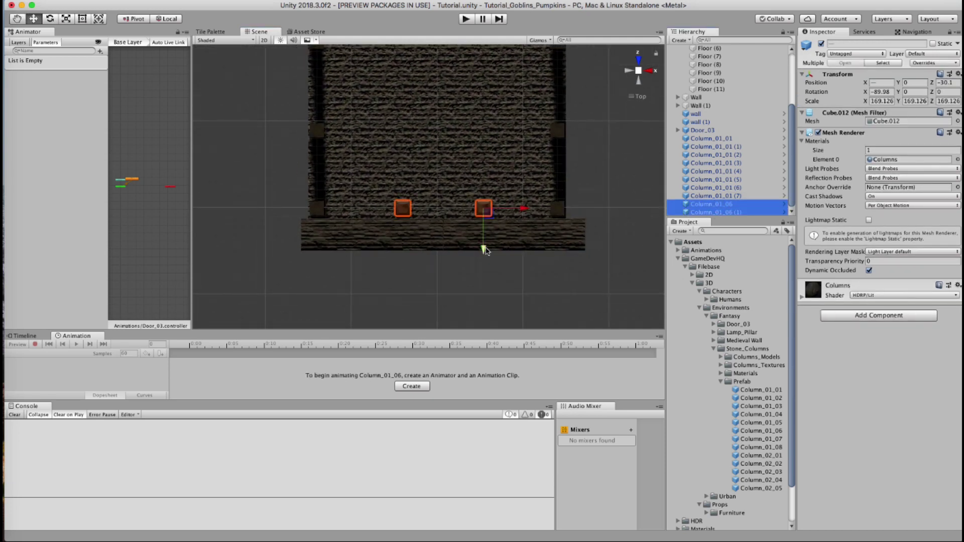
pyautogui.moveTo(485, 251); pyautogui.dragTo(483, 174)
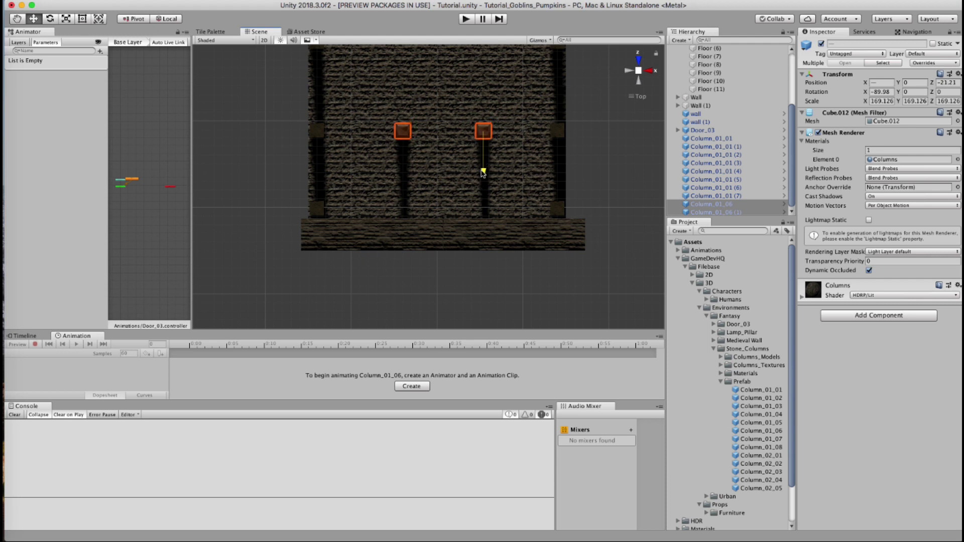
# Duplicate the pair of short columns twice, placing the copies at about Z -10.84 and Z -0.94.
pyautogui.moveTo(483, 173); pyautogui.dragTo(455, 280, button='middle')
pyautogui.press('super+d')
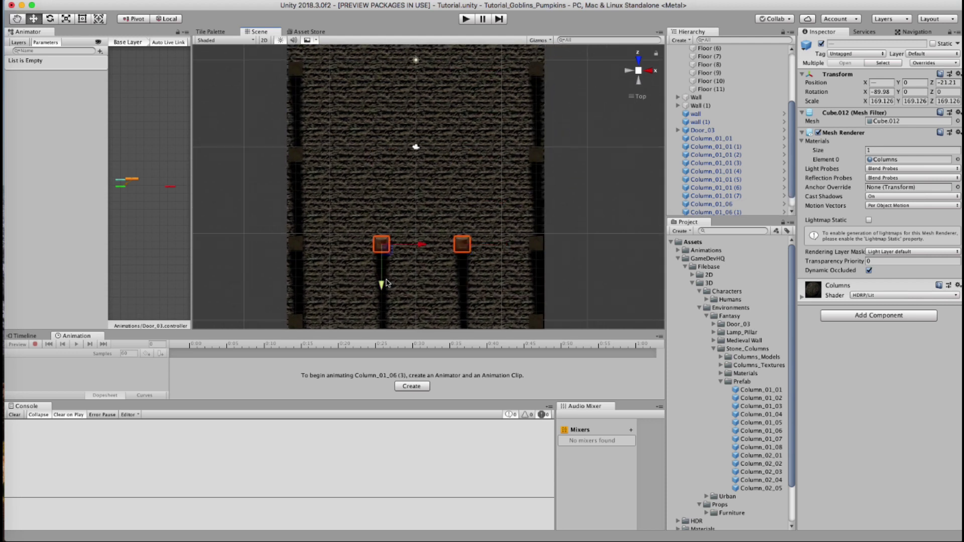
pyautogui.moveTo(387, 284); pyautogui.dragTo(382, 195)
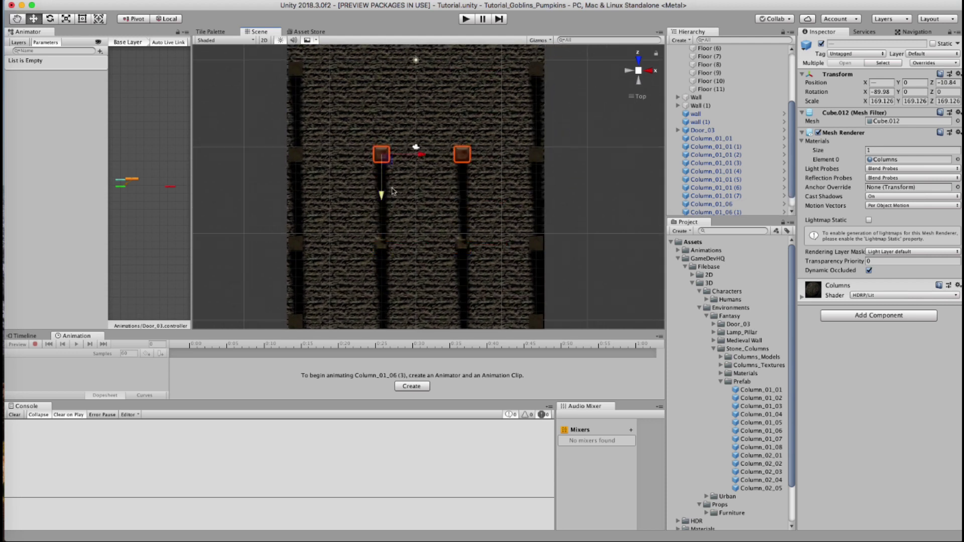
pyautogui.moveTo(382, 195); pyautogui.dragTo(385, 259, button='middle')
pyautogui.press('super+d')
pyautogui.moveTo(385, 266); pyautogui.dragTo(387, 176)
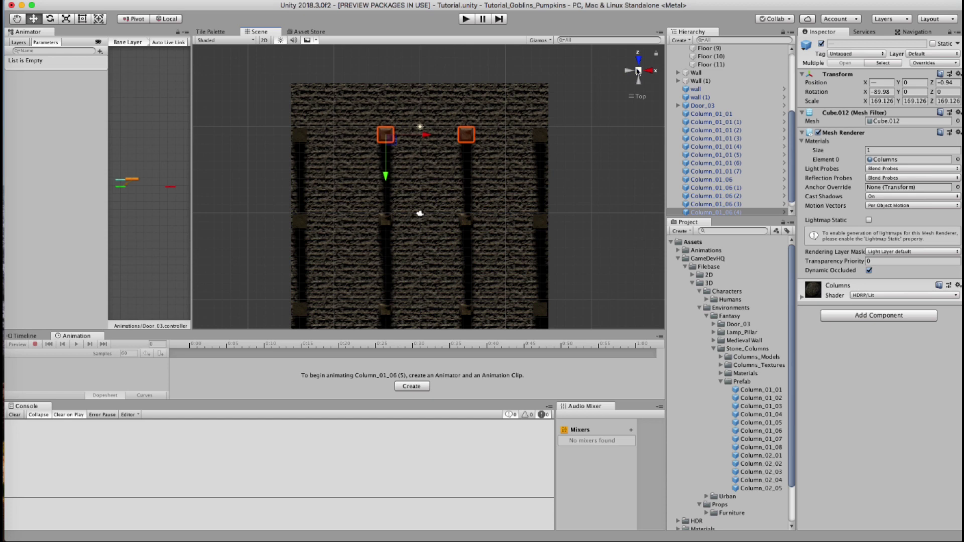
# In perspective view, select the three short columns in the X -4 row and shift them to about X -5.28.
pyautogui.click(638, 72)
pyautogui.keyDown('alt'); pyautogui.moveTo(226, 297); pyautogui.dragTo(571, 146); pyautogui.keyUp('alt')
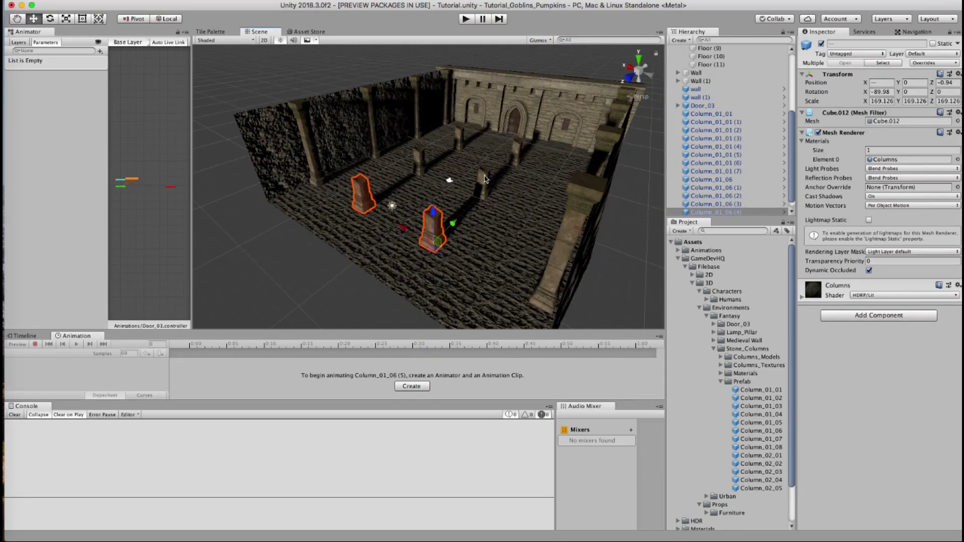
pyautogui.click(485, 179)
pyautogui.click(485, 180)
pyautogui.keyDown('shift'); pyautogui.click(427, 232); pyautogui.keyUp('shift')
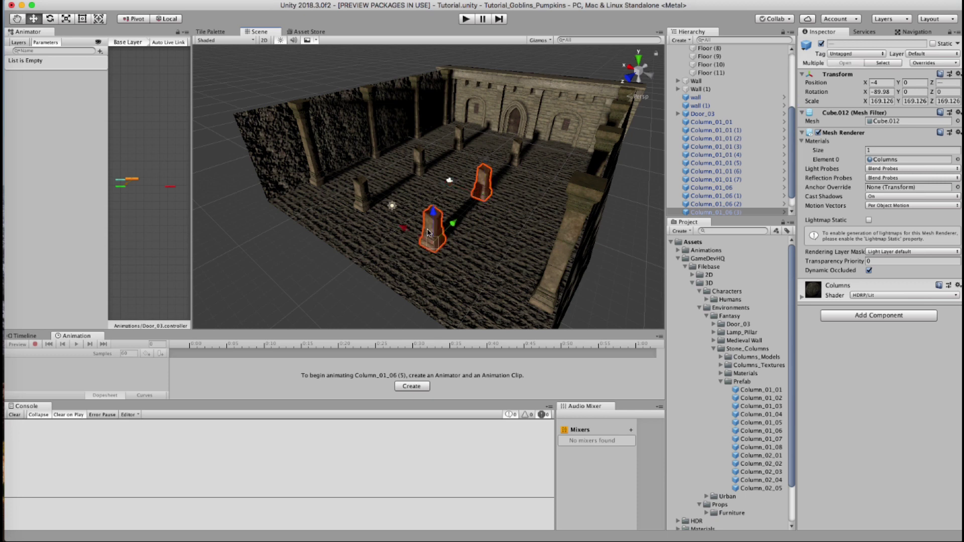
pyautogui.keyDown('shift'); pyautogui.click(519, 145); pyautogui.keyUp('shift')
pyautogui.keyDown('shift'); pyautogui.click(517, 145); pyautogui.keyUp('shift')
pyautogui.keyDown('shift'); pyautogui.click(516, 145); pyautogui.keyUp('shift')
pyautogui.keyDown('shift'); pyautogui.click(514, 149); pyautogui.keyUp('shift')
pyautogui.keyDown('alt'); pyautogui.moveTo(518, 150); pyautogui.dragTo(789, 144, button='right'); pyautogui.keyUp('alt')
pyautogui.keyDown('shift'); pyautogui.click(580, 126); pyautogui.keyUp('shift')
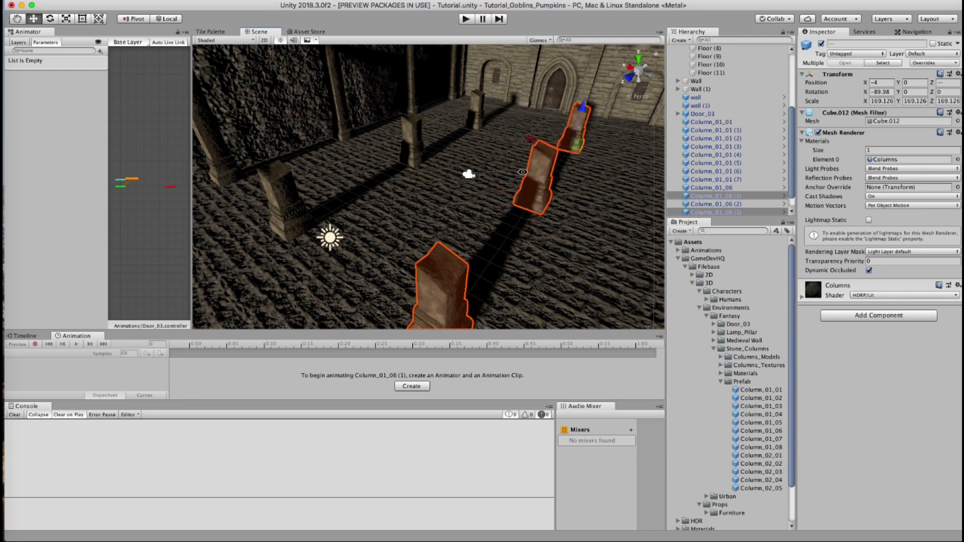
pyautogui.keyDown('alt'); pyautogui.moveTo(522, 171); pyautogui.dragTo(498, 170); pyautogui.keyUp('alt')
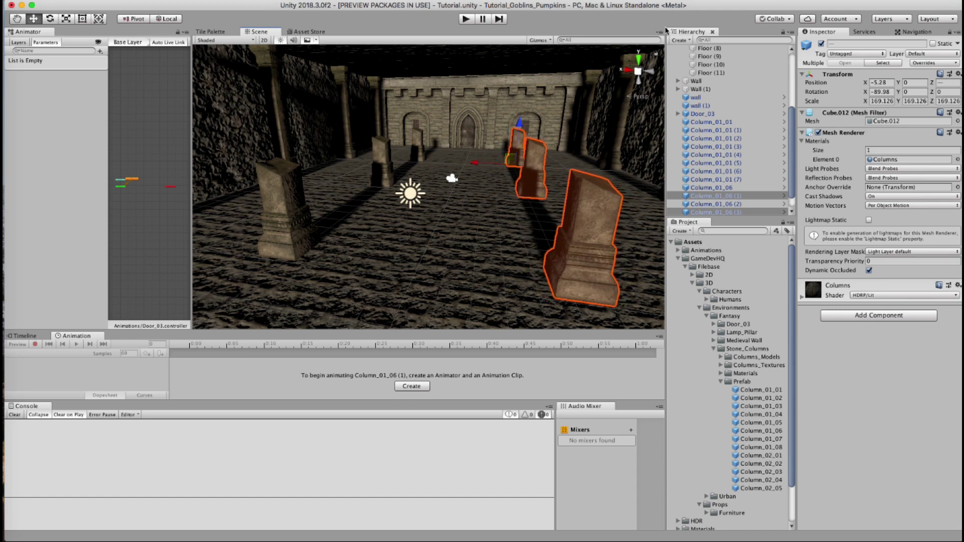
# From the top view, nudge the selected row of short columns to about X -5.69.
pyautogui.click(638, 59)
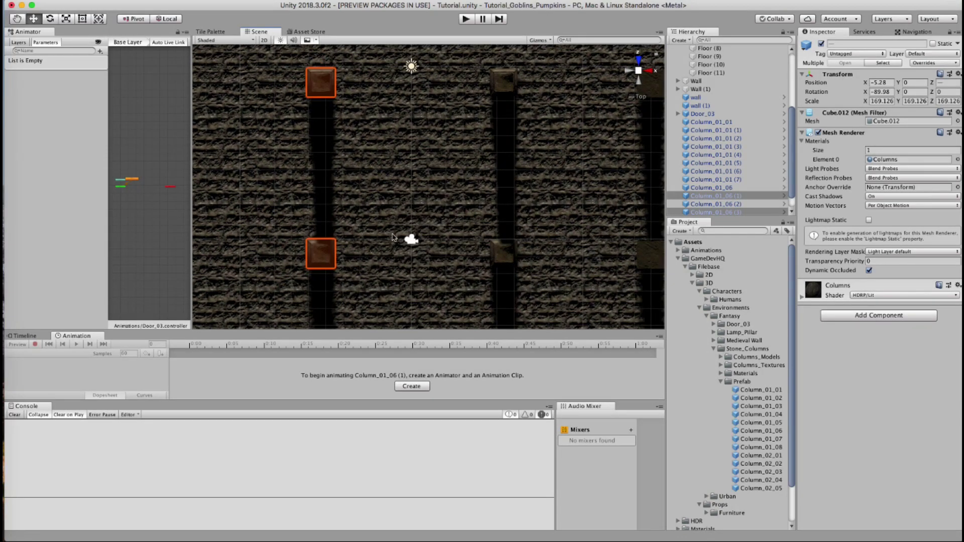
pyautogui.keyDown('alt'); pyautogui.moveTo(382, 145); pyautogui.dragTo(15, 195, button='right'); pyautogui.keyUp('alt')
pyautogui.moveTo(369, 236); pyautogui.dragTo(370, 130, button='middle')
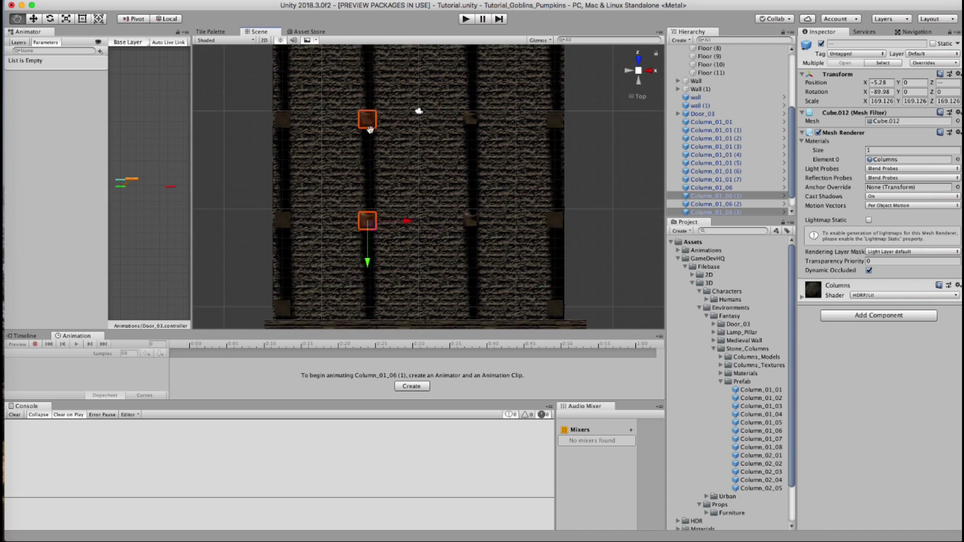
pyautogui.scroll(3, 408, 285)
pyautogui.press('w')
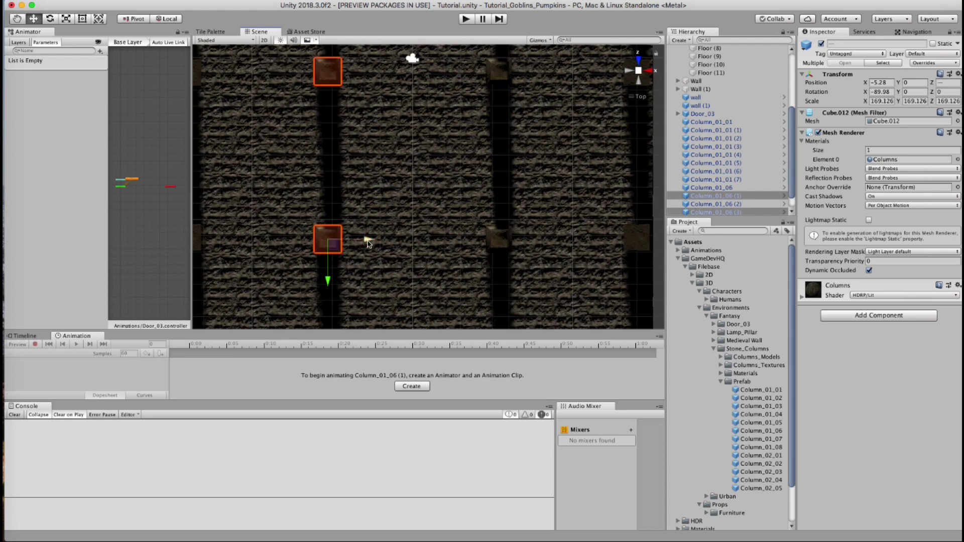
pyautogui.moveTo(368, 243); pyautogui.dragTo(361, 241)
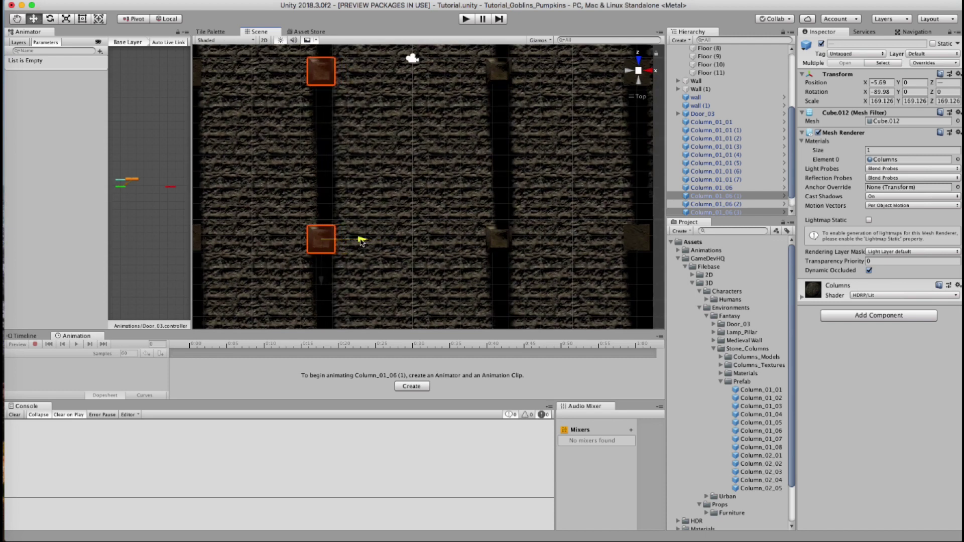
# Back in perspective view, rotate the middle column of the shifted row, Column_01_06 (3), with the Rotate tool.
pyautogui.click(638, 71)
pyautogui.keyDown('alt'); pyautogui.moveTo(567, 100); pyautogui.dragTo(392, 198); pyautogui.keyUp('alt')
pyautogui.click(479, 222)
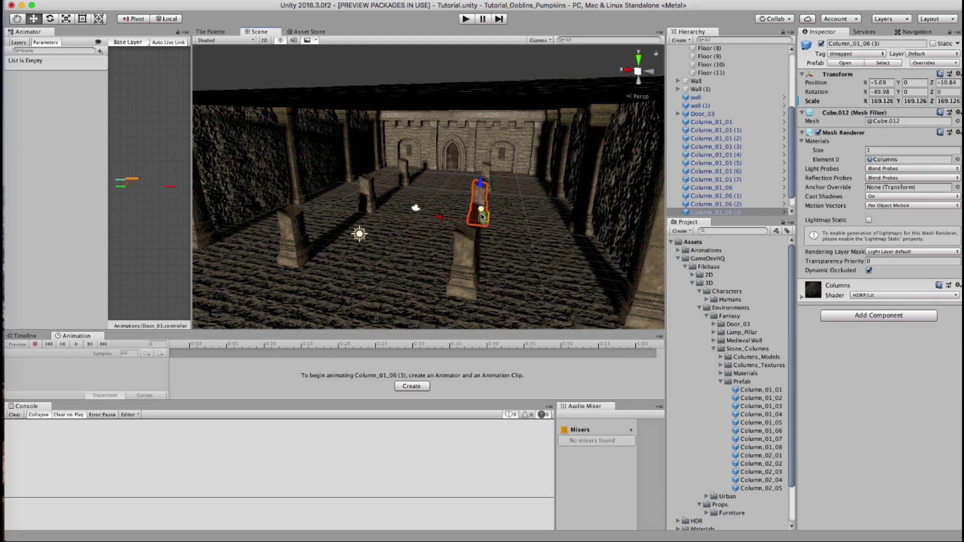
pyautogui.press('e')
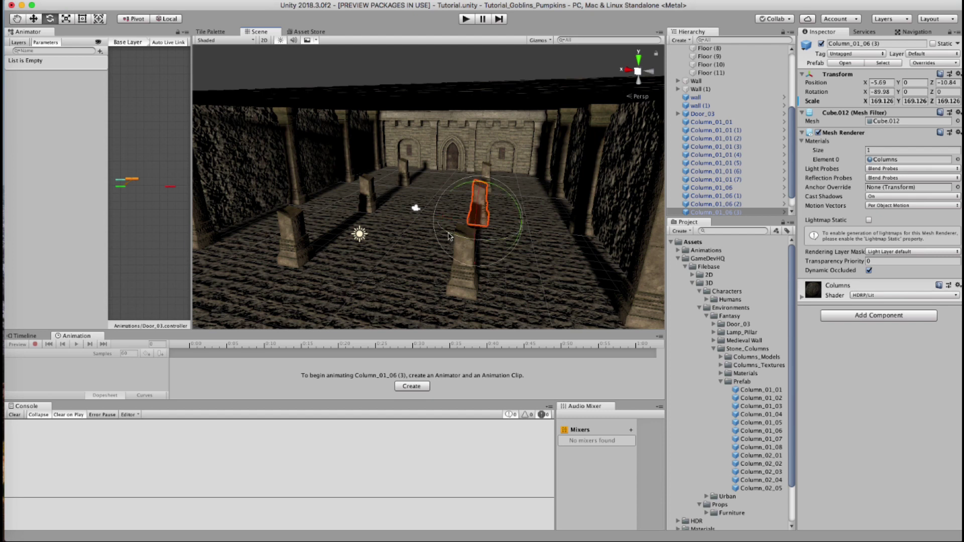
pyautogui.moveTo(449, 237); pyautogui.dragTo(562, 236)
# Rotate Column_01_06, the short column nearest the door wall in the X 5.4 row, to about Z 195.
pyautogui.click(406, 190)
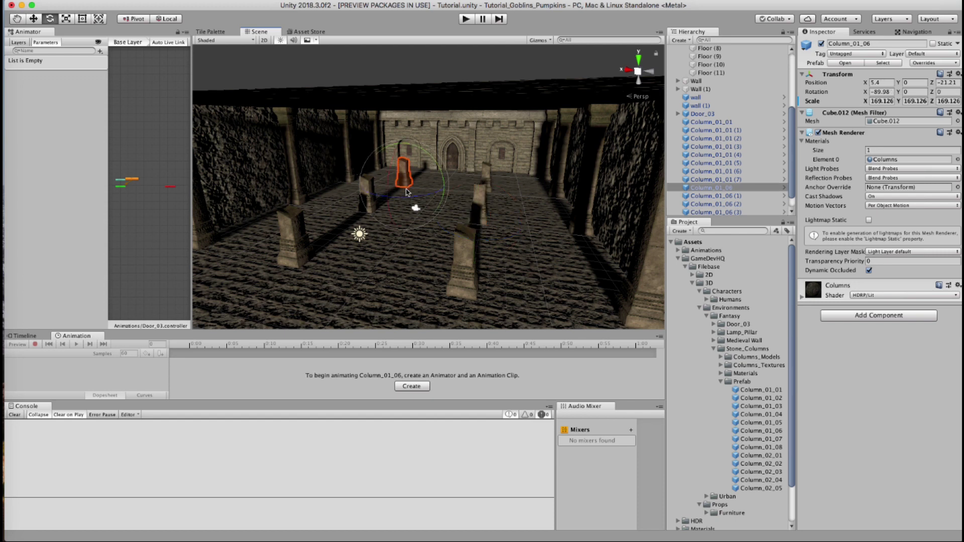
pyautogui.moveTo(417, 200); pyautogui.dragTo(118, 191)
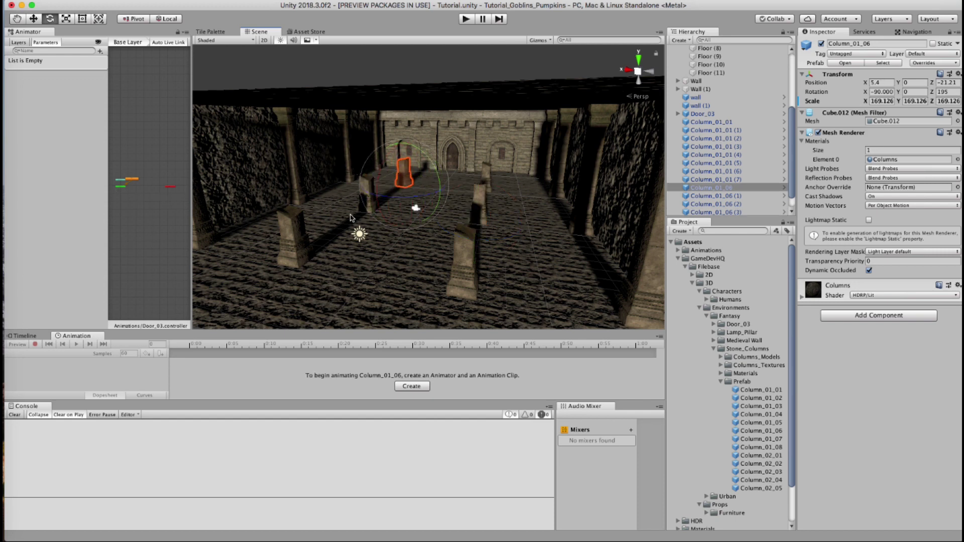
pyautogui.keyDown('alt'); pyautogui.moveTo(350, 217); pyautogui.dragTo(426, 202); pyautogui.keyUp('alt')
# Turn Column_01_06 (4), the short column farthest from the door wall, upside down with rotation X 90, Z 270.
pyautogui.click(354, 271)
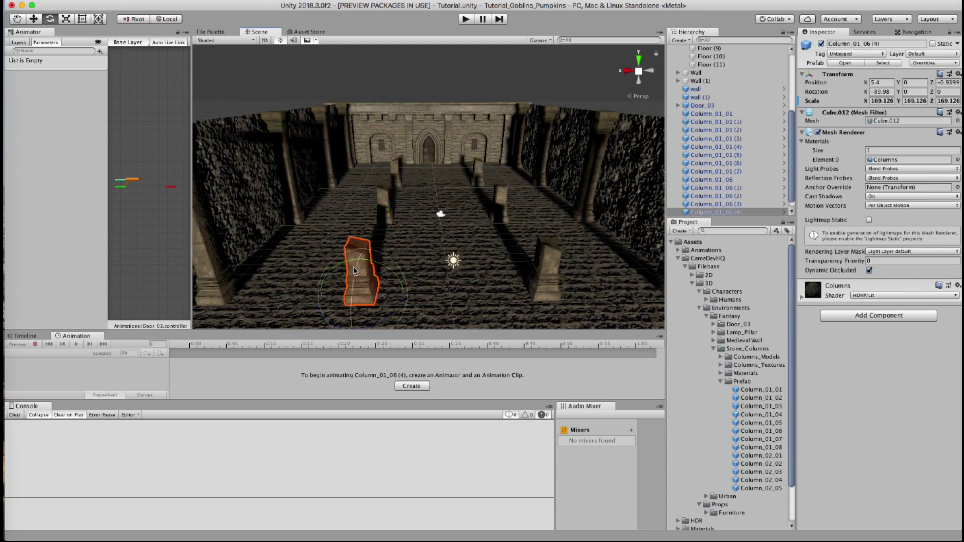
pyautogui.moveTo(392, 315); pyautogui.dragTo(302, 299)
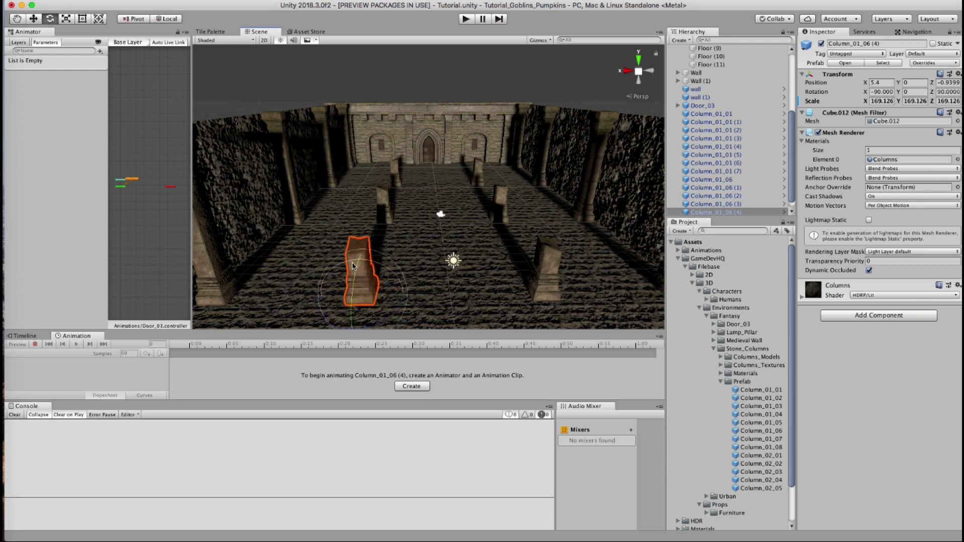
pyautogui.moveTo(349, 263); pyautogui.dragTo(552, 314)
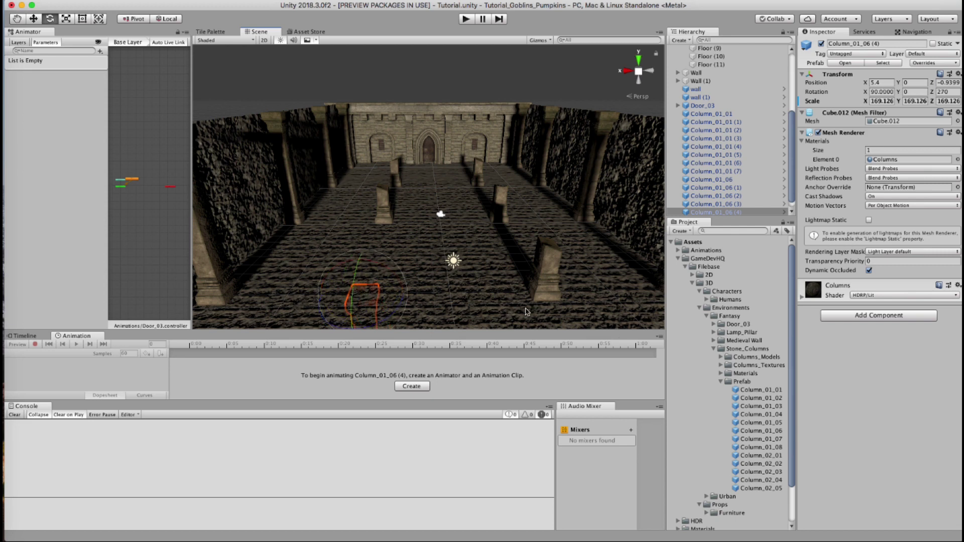
pyautogui.press('alt')
pyautogui.keyDown('alt'); pyautogui.moveTo(411, 300); pyautogui.dragTo(399, 262); pyautogui.keyUp('alt')
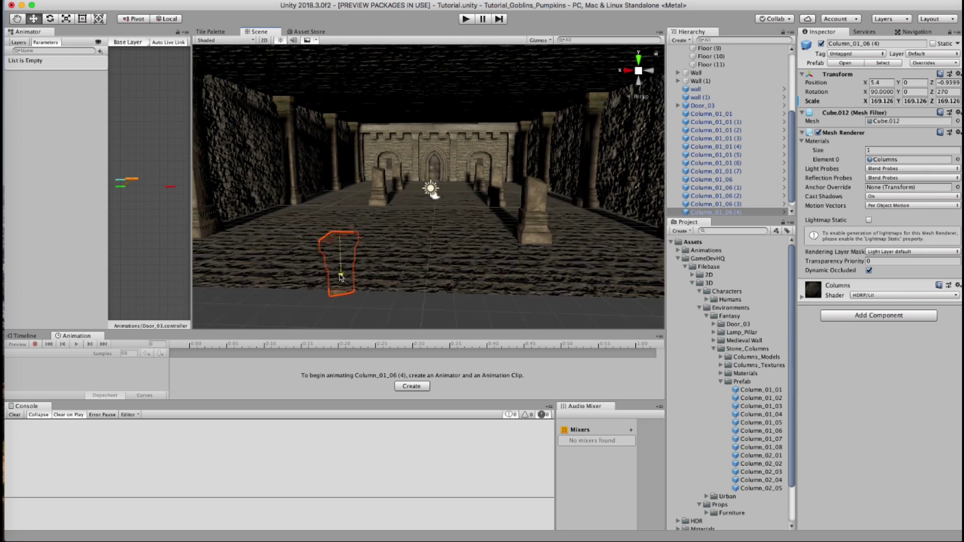
# Raise the upside-down column Column_01_06 (4) to Y 10.03 at the ceiling, and collapse the Prefab and Stone_Columns asset folders.
pyautogui.moveTo(341, 277); pyautogui.dragTo(389, 249)
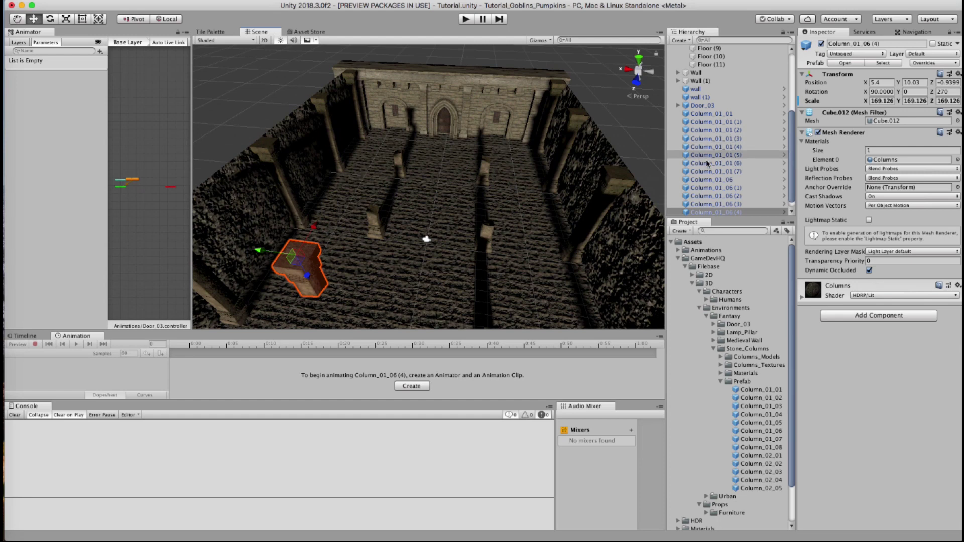
pyautogui.scroll(-1, 719, 171)
pyautogui.click(722, 382)
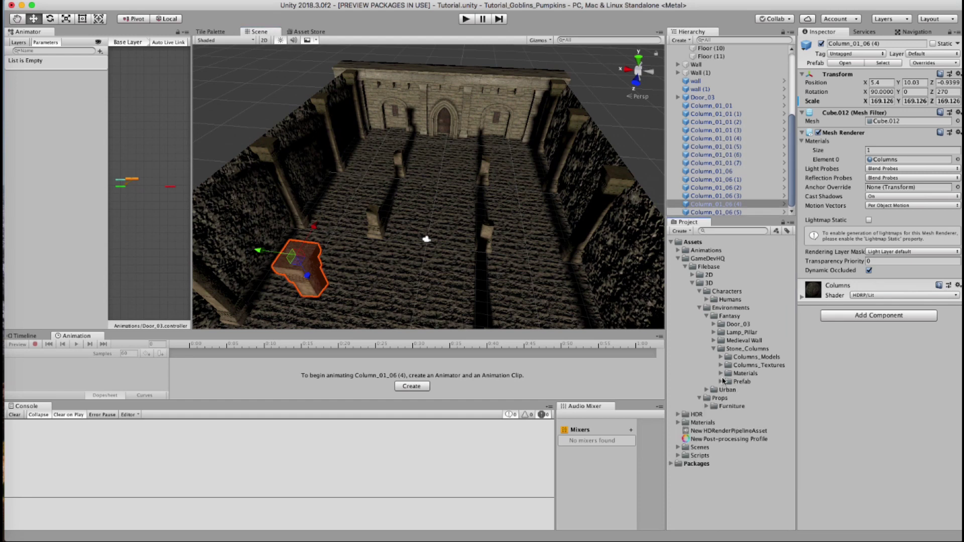
pyautogui.click(714, 349)
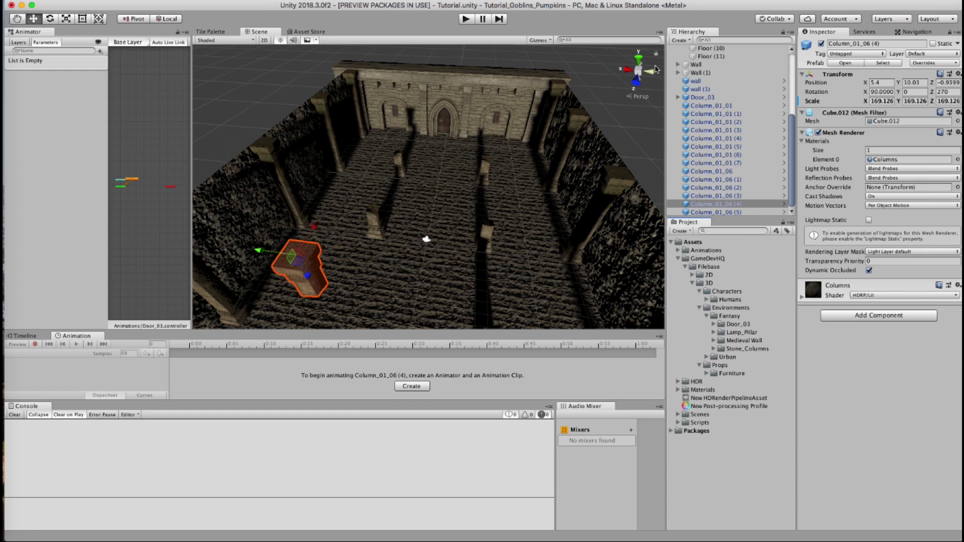
# From the top view, move the hanging column to the opposite inner row and place a duplicate near the door wall at X 5.59, Z -21.18.
pyautogui.click(637, 59)
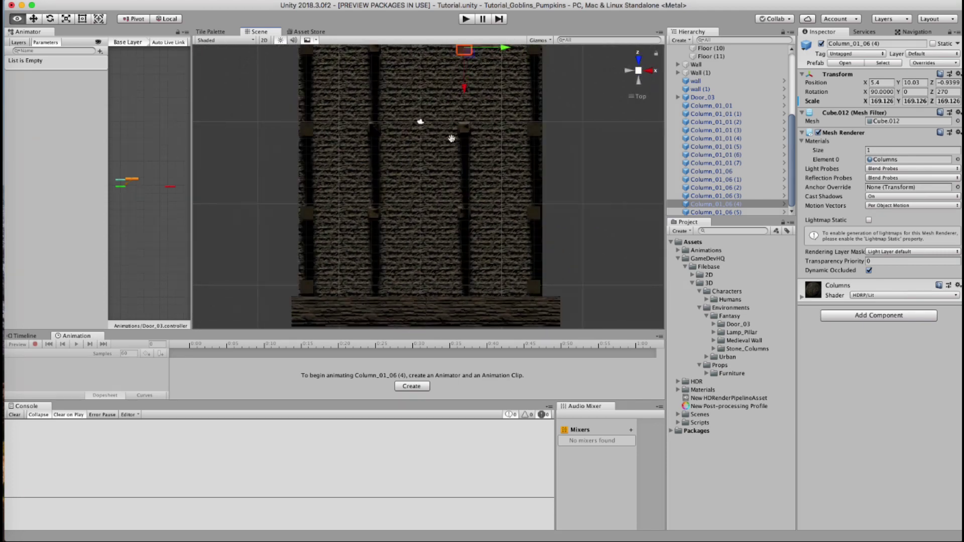
pyautogui.moveTo(472, 105); pyautogui.dragTo(383, 192)
pyautogui.press('super+d')
pyautogui.moveTo(383, 192); pyautogui.dragTo(476, 277)
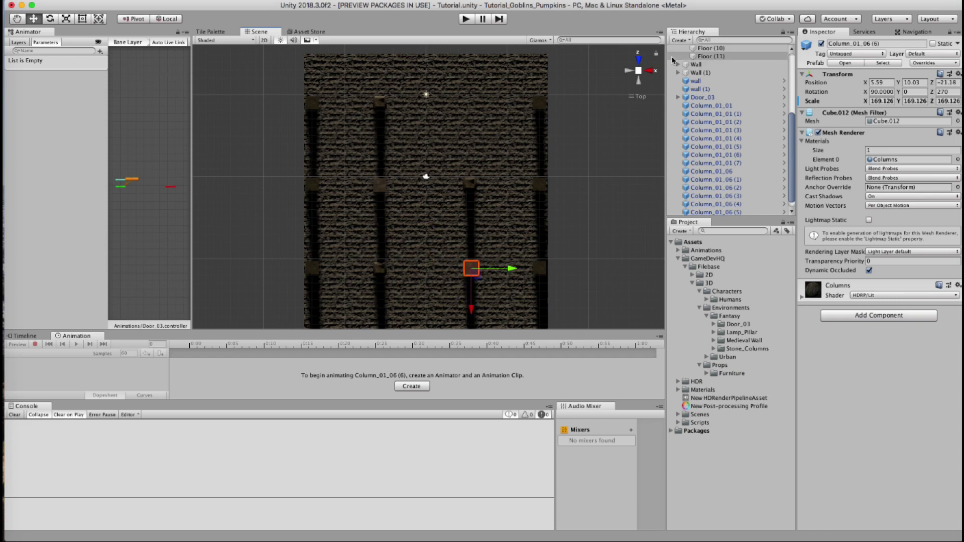
pyautogui.click(638, 71)
pyautogui.keyDown('alt'); pyautogui.moveTo(427, 212); pyautogui.dragTo(430, 185); pyautogui.keyUp('alt')
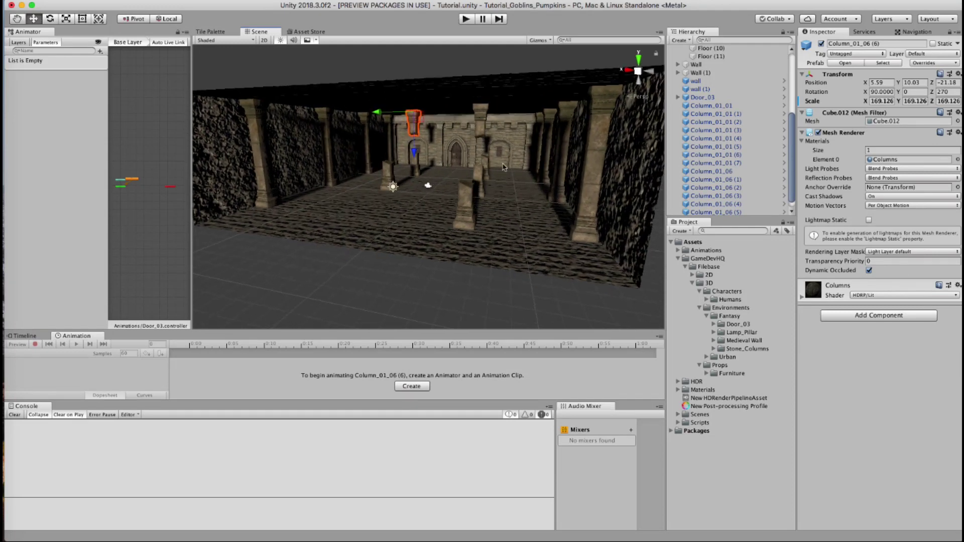
# Duplicate the hanging column Column_01_06 (6), move the copy to the end farthest from the door wall at Z -0.87, and deselect it in perspective view.
pyautogui.scroll(-1, 714, 210)
pyautogui.press('super+d')
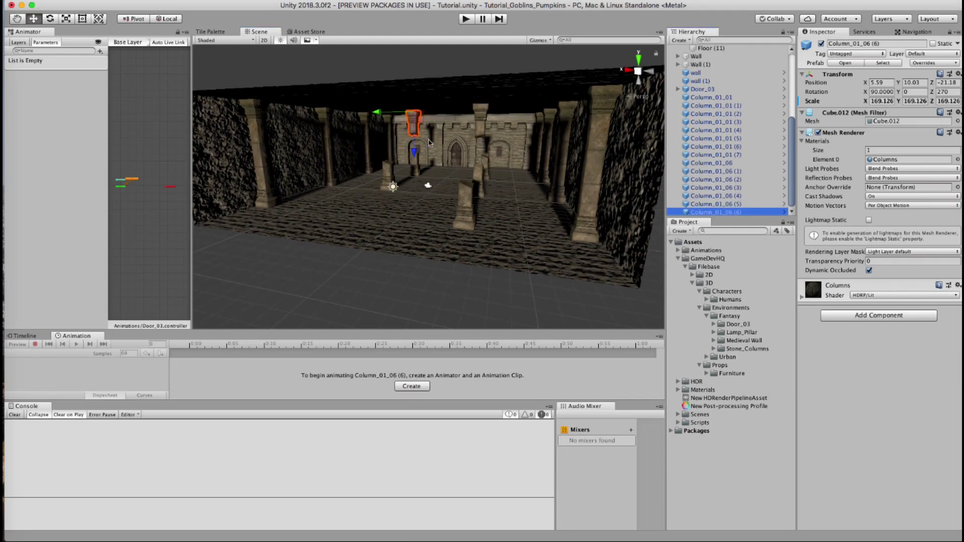
pyautogui.keyDown('alt'); pyautogui.moveTo(380, 121); pyautogui.dragTo(368, 116); pyautogui.keyUp('alt')
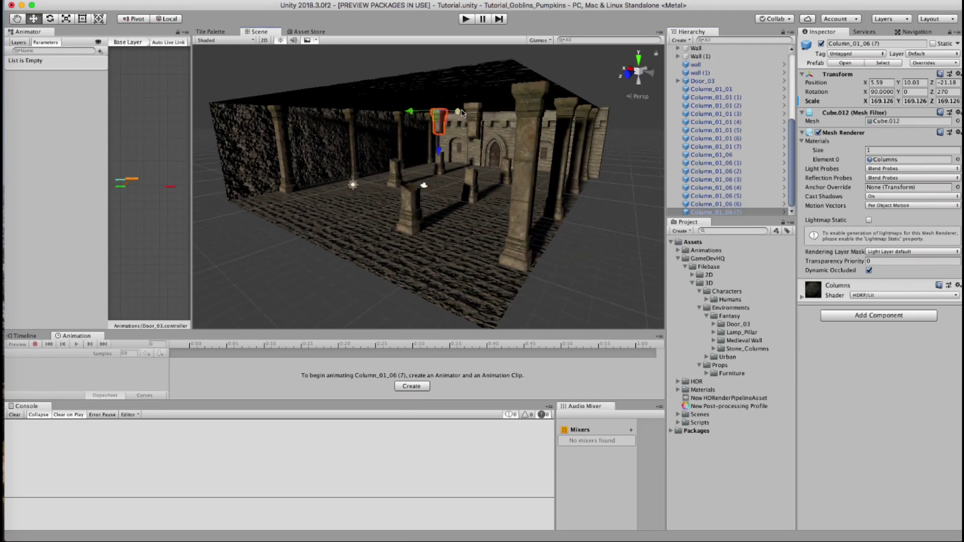
pyautogui.moveTo(462, 113); pyautogui.dragTo(391, 107)
pyautogui.click(639, 59)
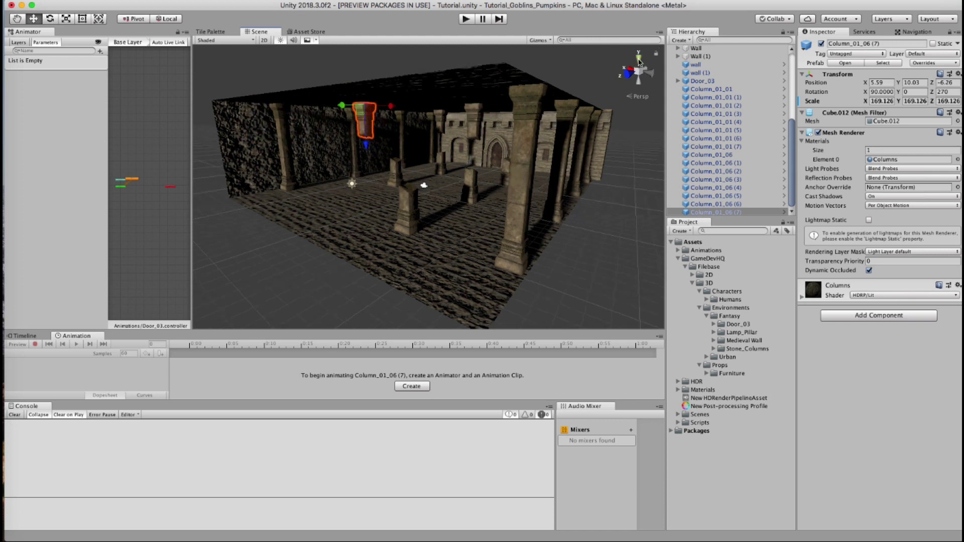
pyautogui.click(638, 71)
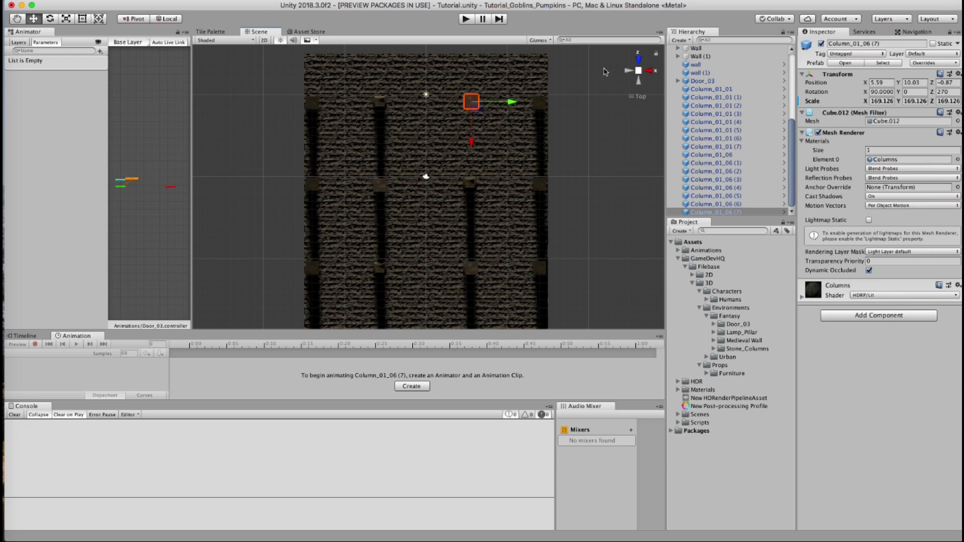
pyautogui.click(640, 71)
pyautogui.keyDown('alt'); pyautogui.moveTo(391, 211); pyautogui.dragTo(658, 78); pyautogui.keyUp('alt')
pyautogui.click(521, 274)
pyautogui.keyDown('alt'); pyautogui.moveTo(521, 274); pyautogui.dragTo(430, 178); pyautogui.keyUp('alt')
pyautogui.scroll(3, 688, 115)
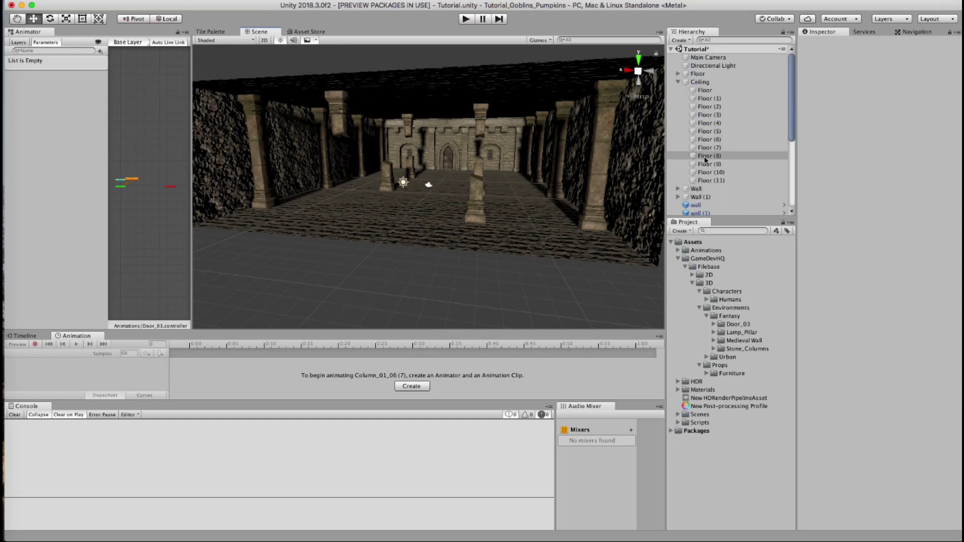
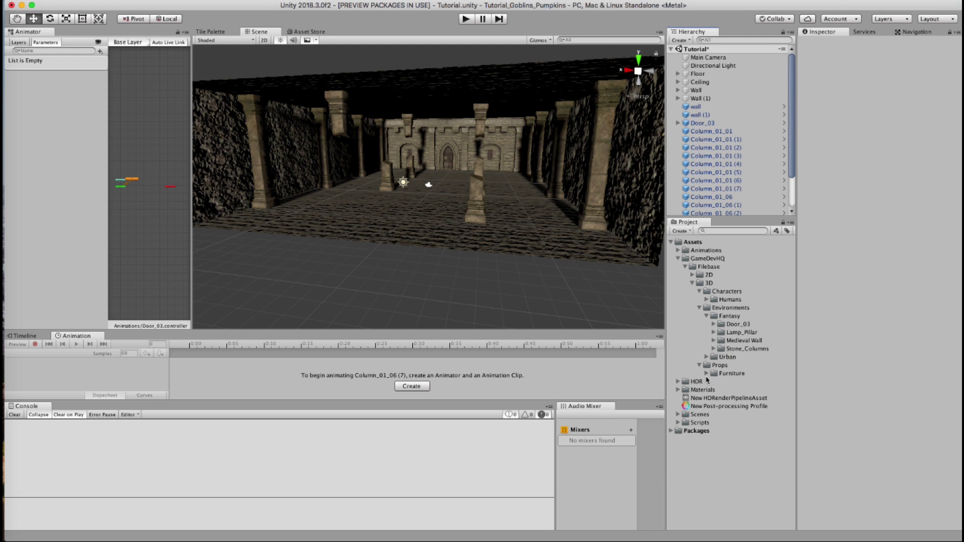
# Expand the Urban Gas_Lamp and Fantasy Lamp_Pillar asset folders down to the Lamp_Pillar prefab.
pyautogui.click(707, 357)
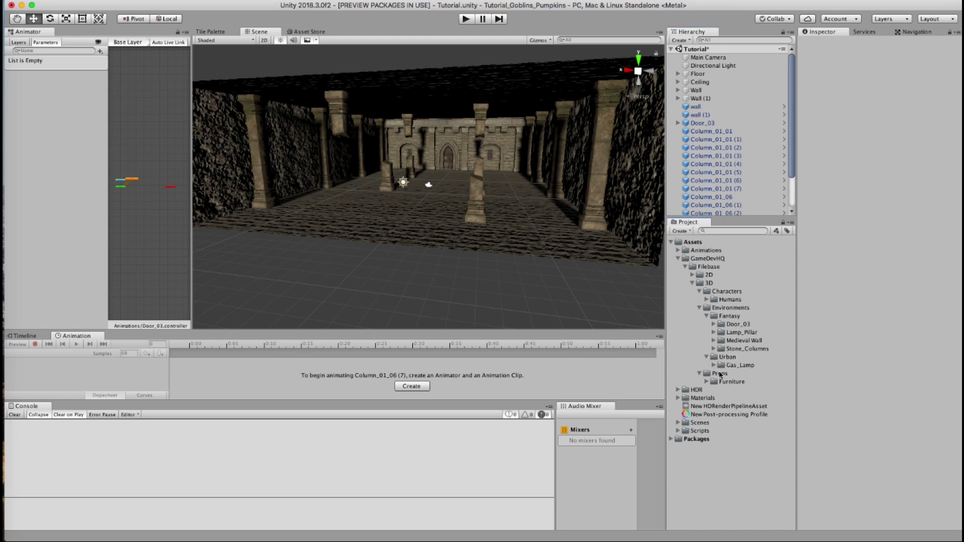
pyautogui.click(714, 366)
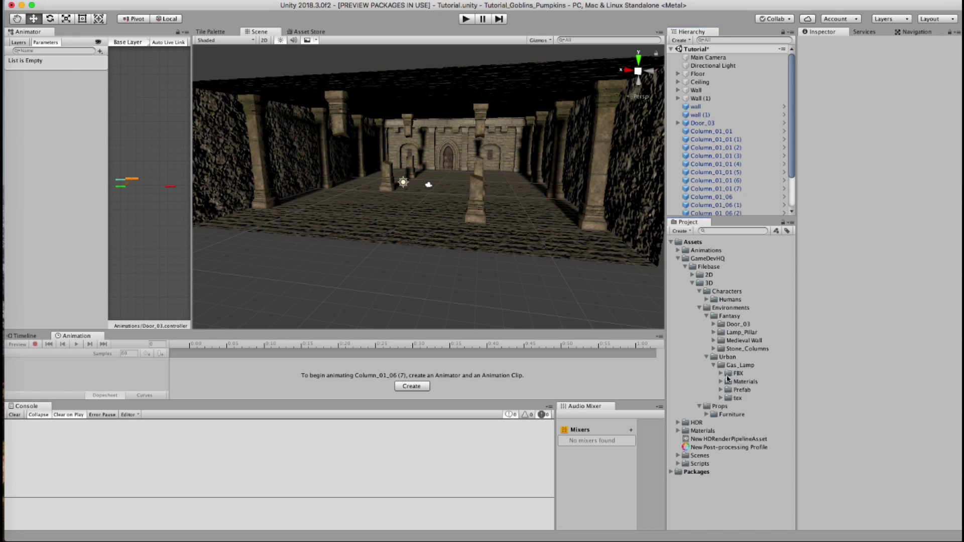
pyautogui.click(713, 332)
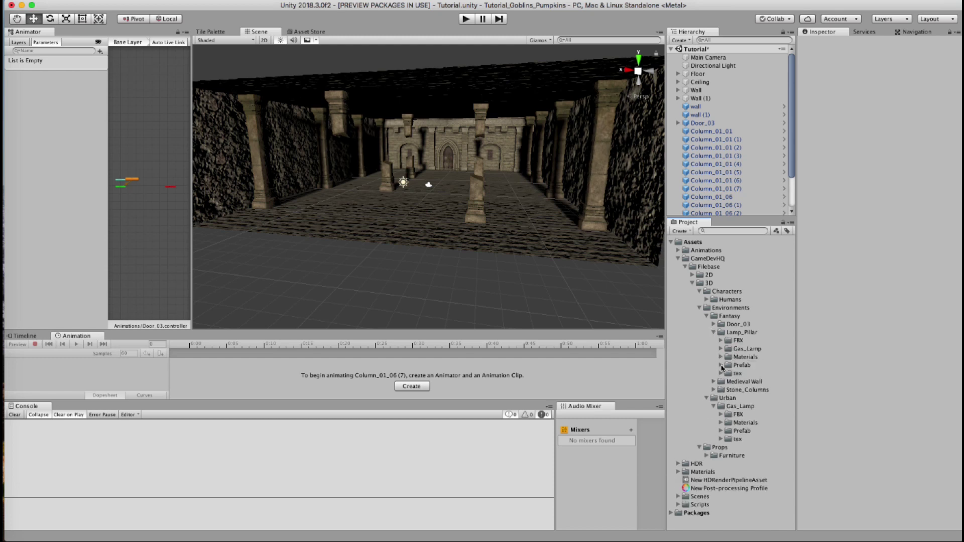
pyautogui.click(721, 365)
# Create an empty game object, reset its transform, and rename it Columns.
pyautogui.scroll(-2, 728, 155)
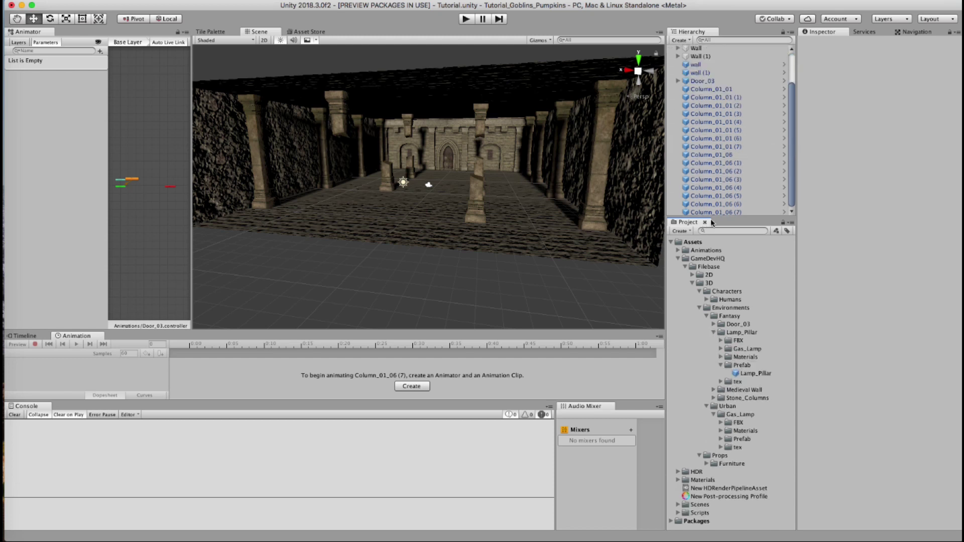
pyautogui.click(710, 89)
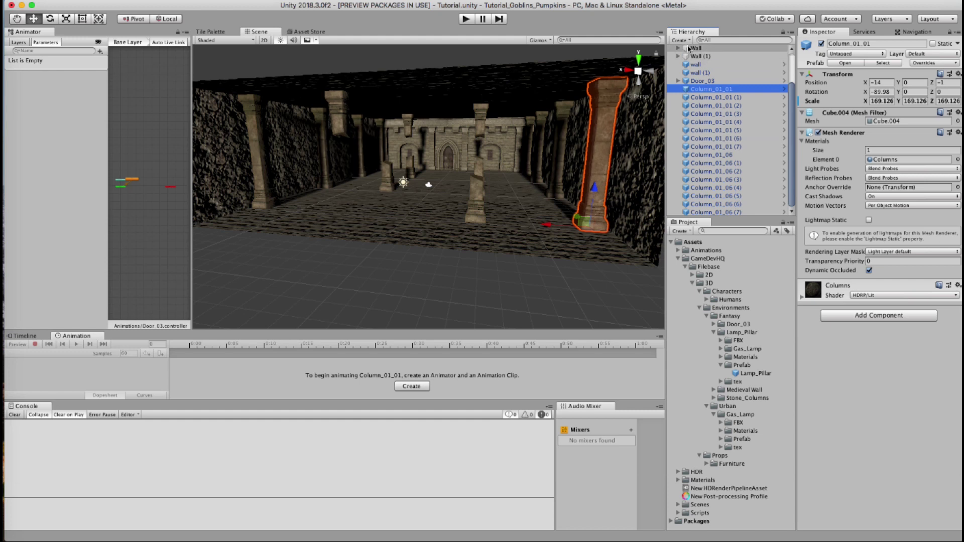
pyautogui.click(681, 40)
pyautogui.click(697, 52)
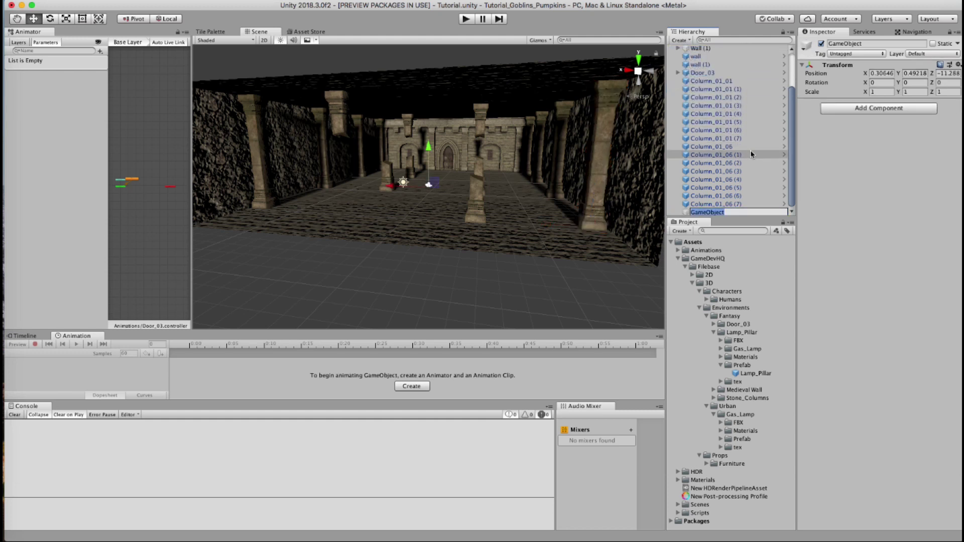
pyautogui.press('Return')
pyautogui.click(957, 64)
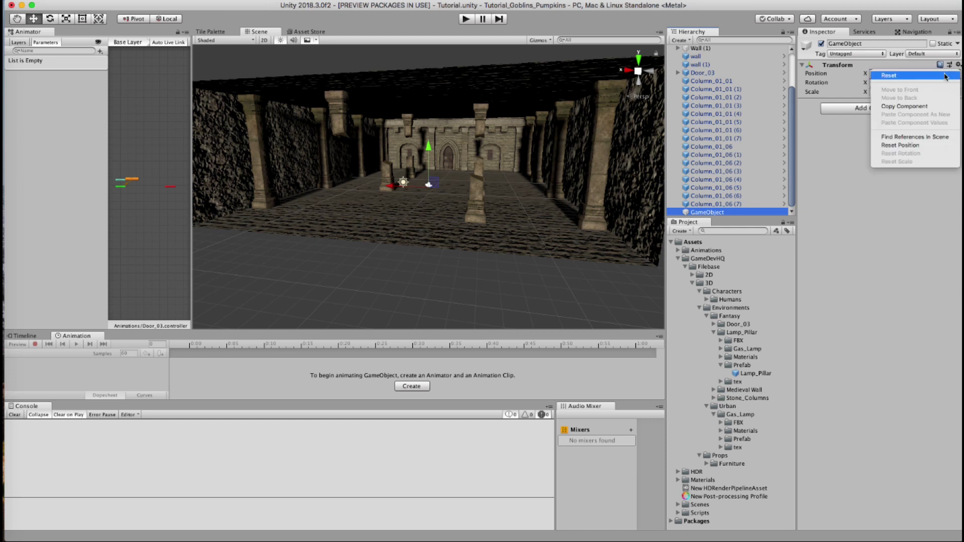
pyautogui.click(899, 71)
pyautogui.click(717, 213)
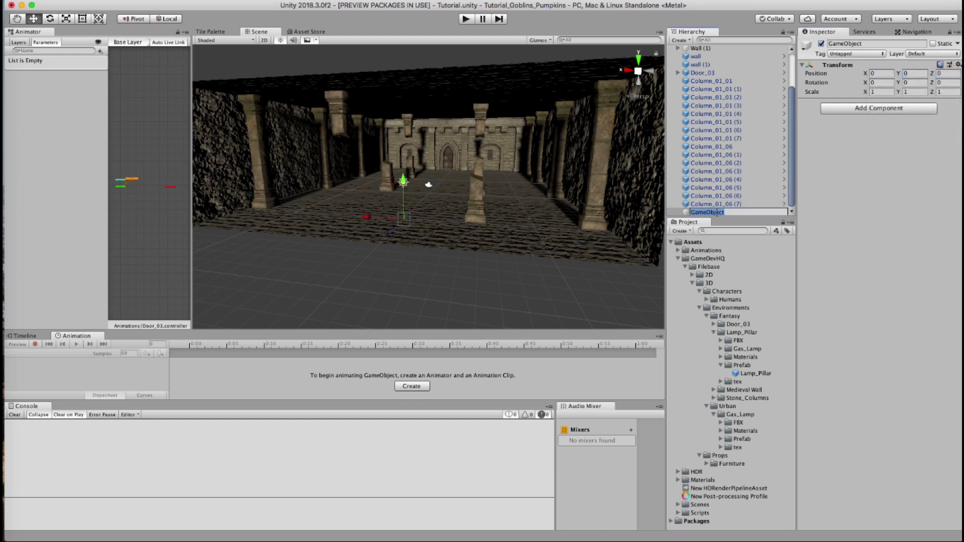
pyautogui.write('Columns')
pyautogui.press('Return')
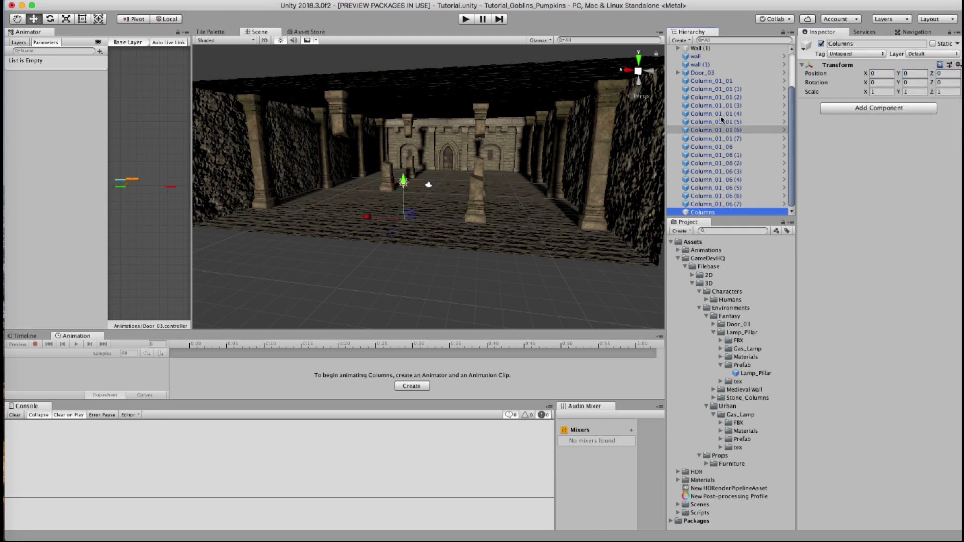
# Make all objects from Column_01_01 to Column_01_06 (7) children of Columns, and collapse the group.
pyautogui.click(711, 81)
pyautogui.keyDown('shift'); pyautogui.click(713, 204); pyautogui.keyUp('shift')
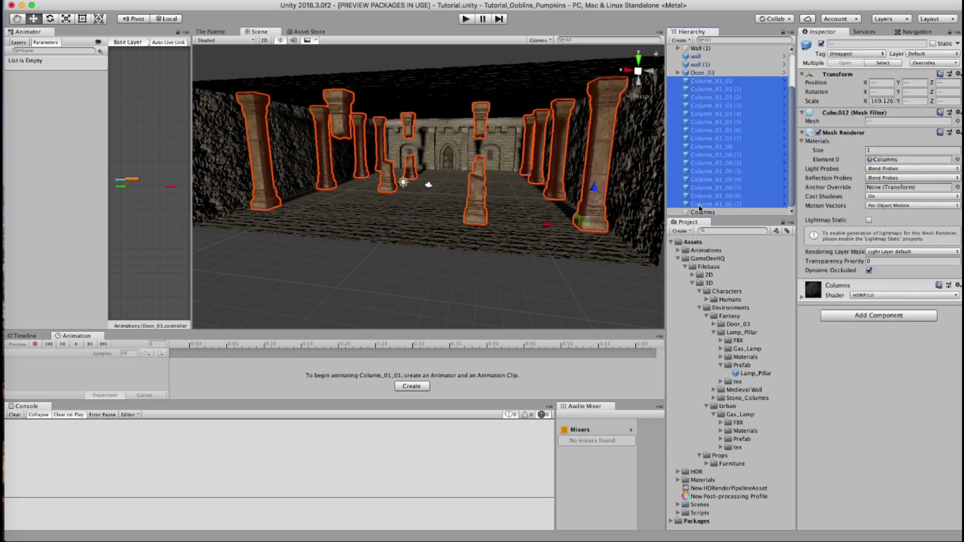
pyautogui.moveTo(714, 204); pyautogui.dragTo(703, 213)
pyautogui.click(678, 81)
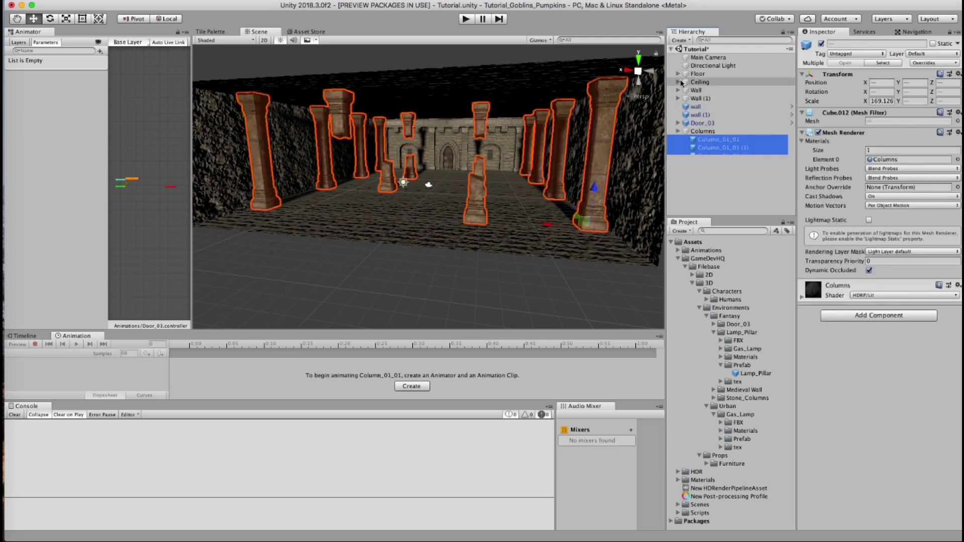
pyautogui.click(725, 154)
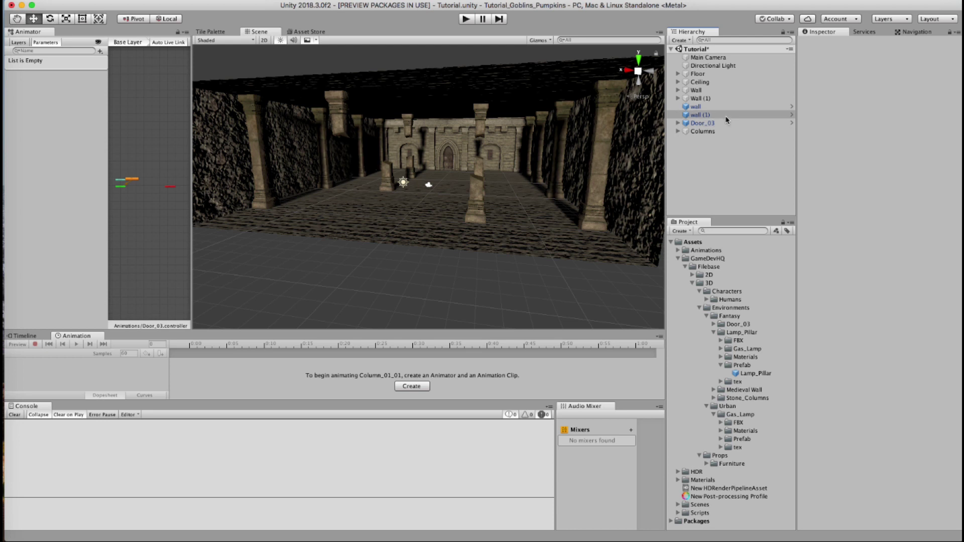
pyautogui.click(704, 90)
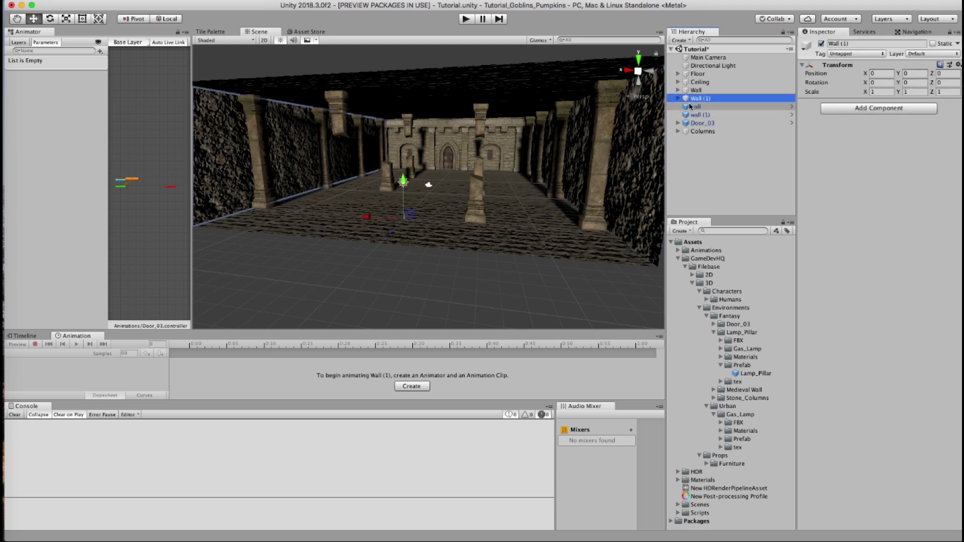
pyautogui.click(699, 114)
pyautogui.click(698, 123)
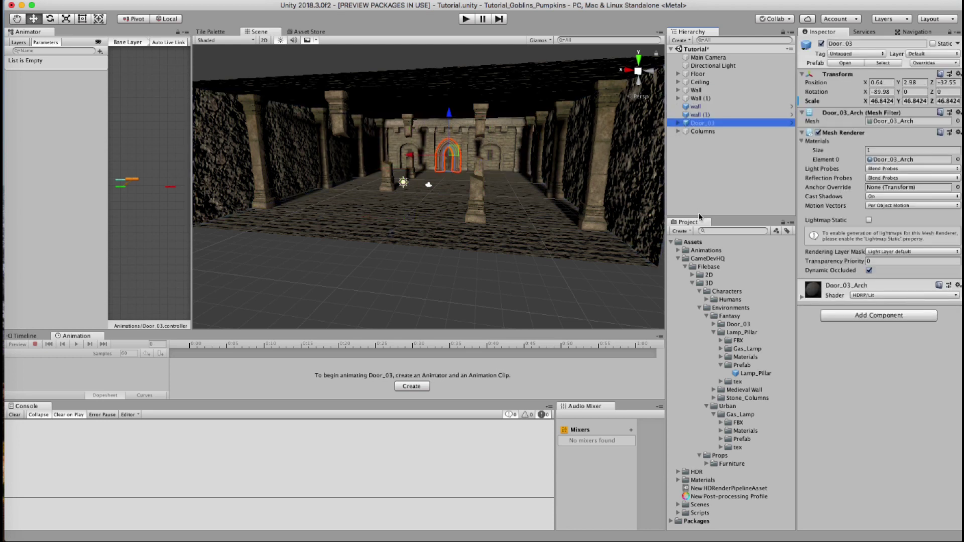
pyautogui.click(707, 157)
# Add the Lamp_Pillar prefab to the scene and rotate it to Y -90.
pyautogui.moveTo(742, 380); pyautogui.dragTo(708, 135)
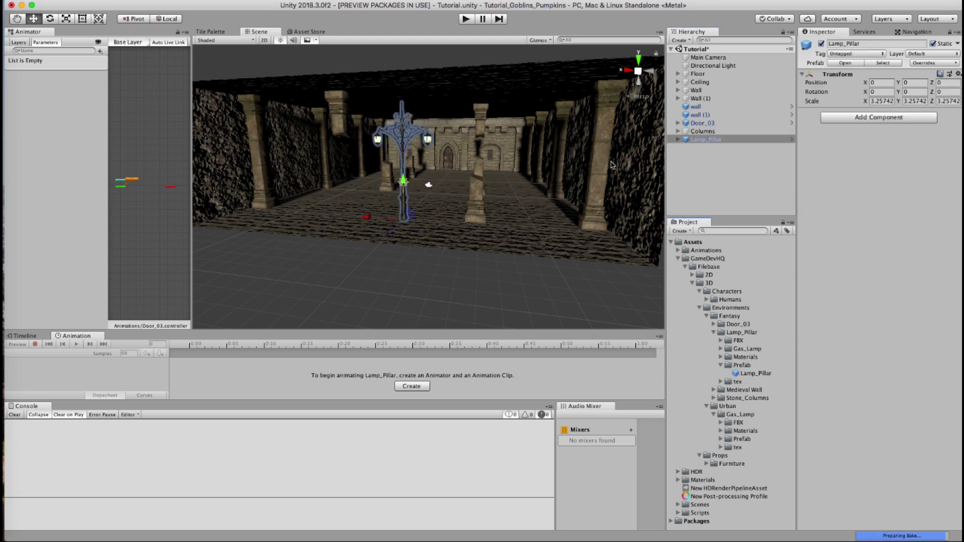
pyautogui.press('e')
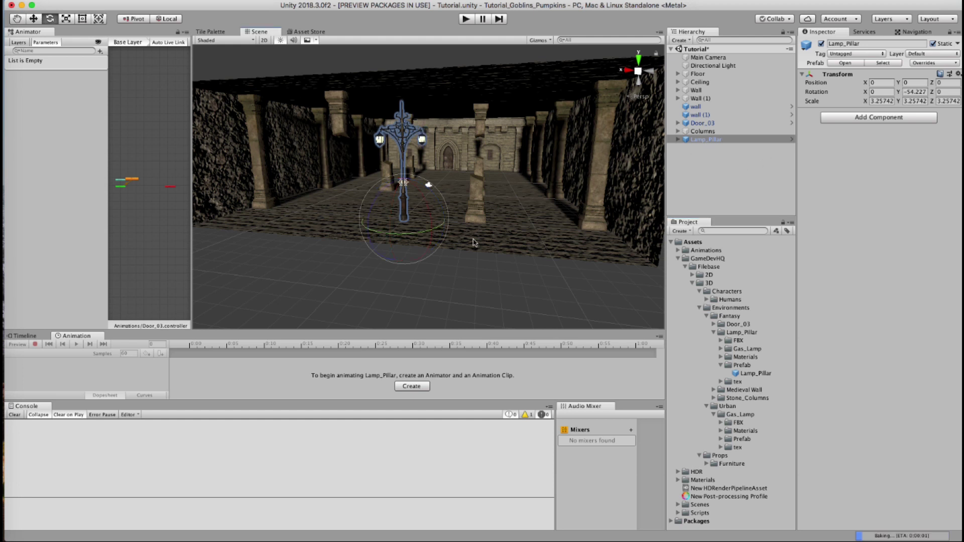
pyautogui.press('super+z')
pyautogui.moveTo(407, 236); pyautogui.dragTo(484, 244)
# Move the lamp pillar to X -13.97, Z -6.02 between the side columns, and place a duplicate along the opposite wall.
pyautogui.click(638, 59)
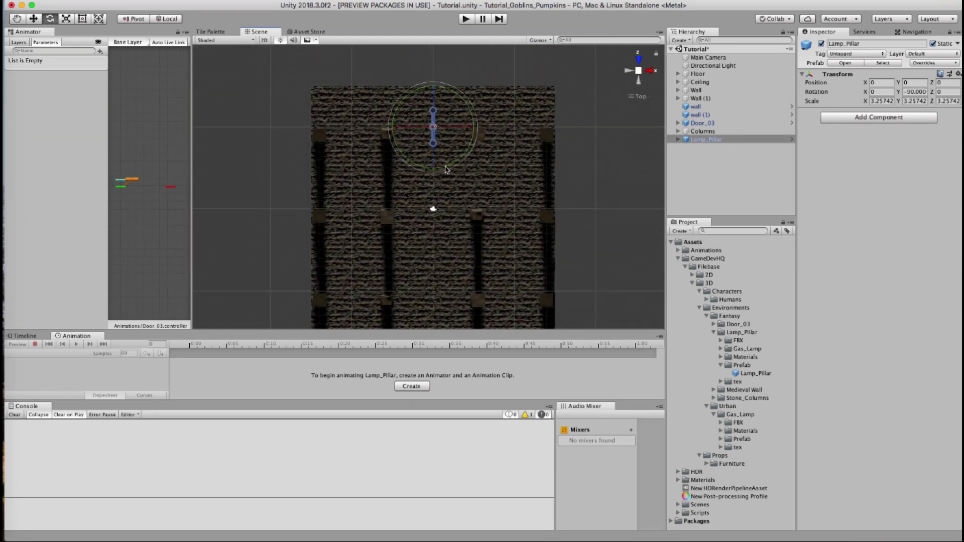
pyautogui.press('w')
pyautogui.moveTo(424, 123); pyautogui.dragTo(313, 173)
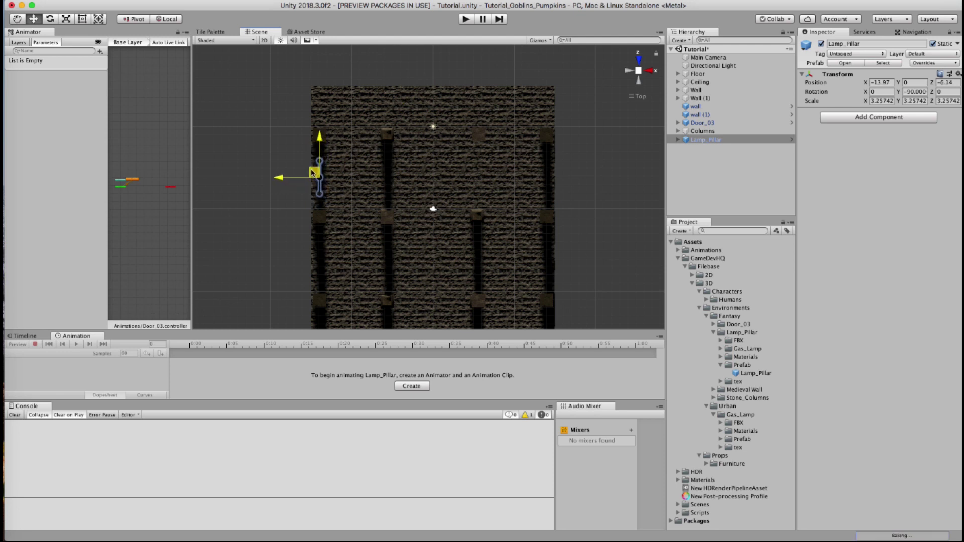
pyautogui.moveTo(392, 229); pyautogui.dragTo(395, 199, button='middle')
pyautogui.press('super+d')
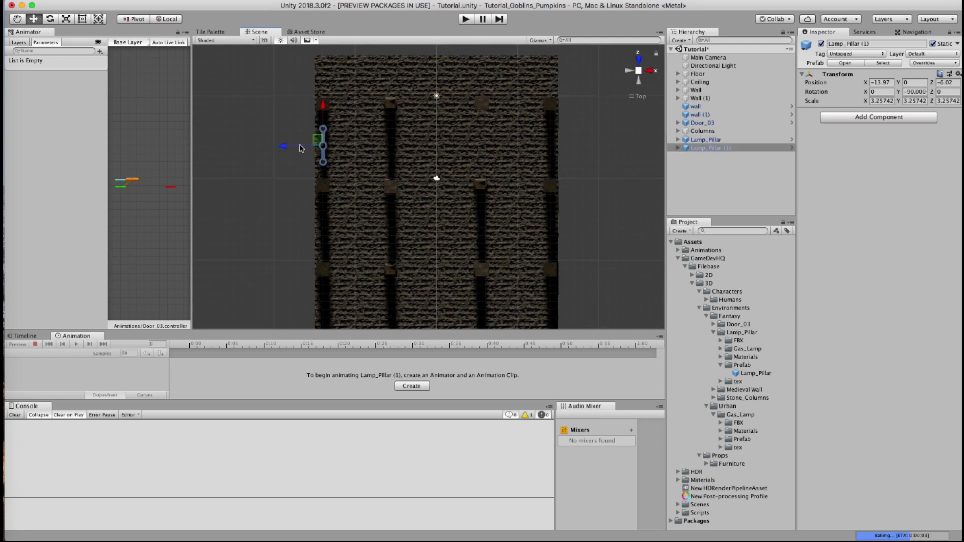
pyautogui.moveTo(302, 146); pyautogui.dragTo(512, 148)
# Duplicate the pair of lamp pillars twice into the remaining gaps between the side columns, with the pair nearest the door wall at Z -25.76.
pyautogui.keyDown('shift'); pyautogui.click(710, 140); pyautogui.keyUp('shift')
pyautogui.moveTo(423, 180); pyautogui.dragTo(415, 134, button='middle')
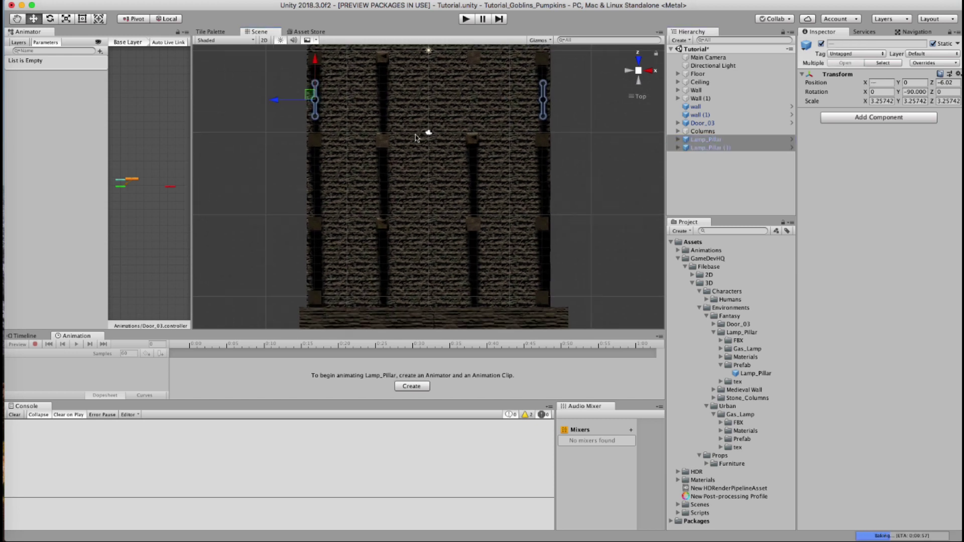
pyautogui.press('super+d')
pyautogui.moveTo(322, 66); pyautogui.dragTo(327, 213)
pyautogui.press('super+d')
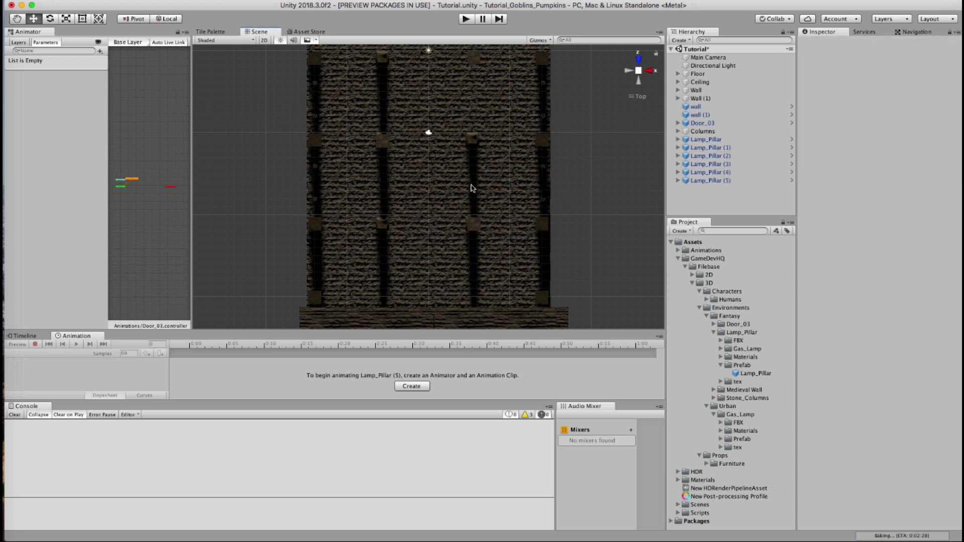
pyautogui.moveTo(543, 144); pyautogui.dragTo(549, 224)
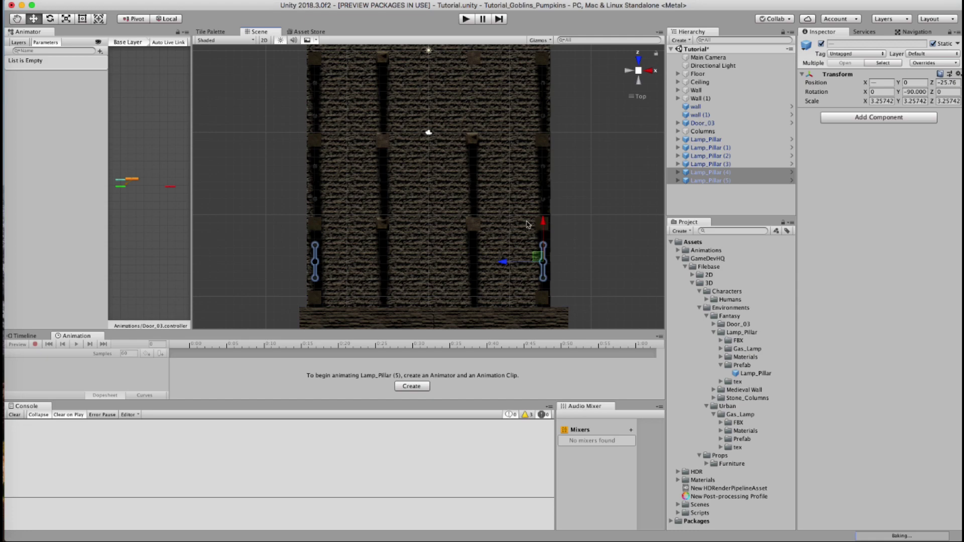
pyautogui.click(638, 72)
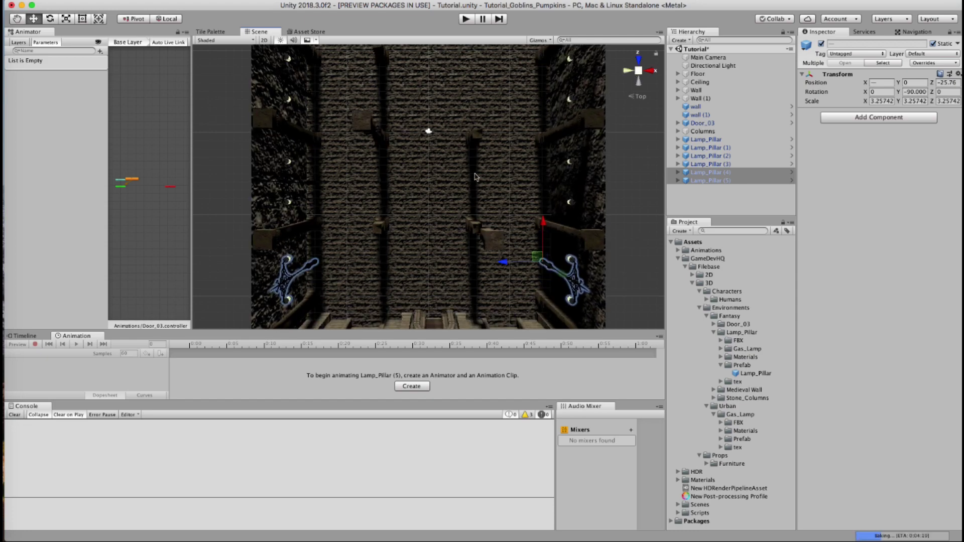
pyautogui.keyDown('alt'); pyautogui.moveTo(638, 72); pyautogui.dragTo(907, 5); pyautogui.keyUp('alt')
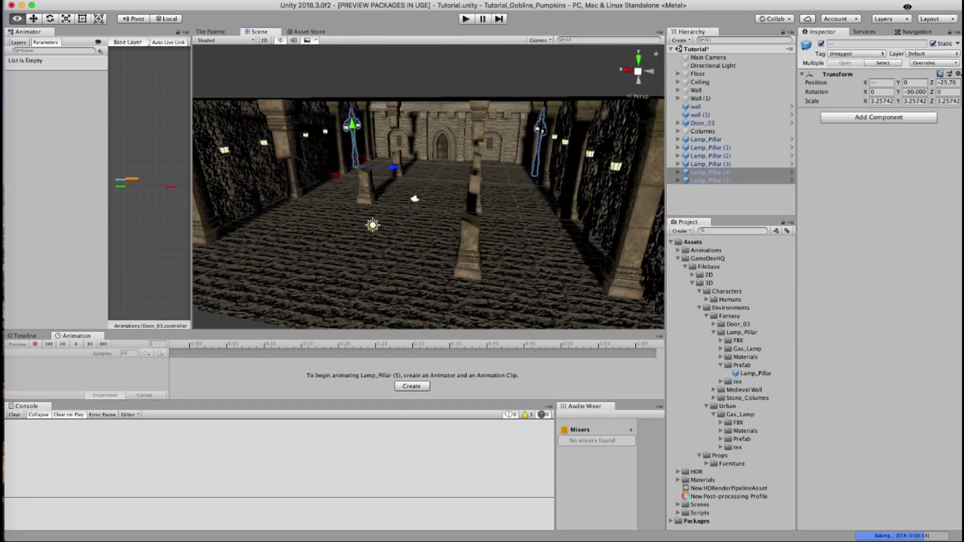
pyautogui.click(714, 193)
# Add the gas lamp prefab from the Urban Gas_Lamp folder to the scene and scale it down to about 0.0599.
pyautogui.click(744, 375)
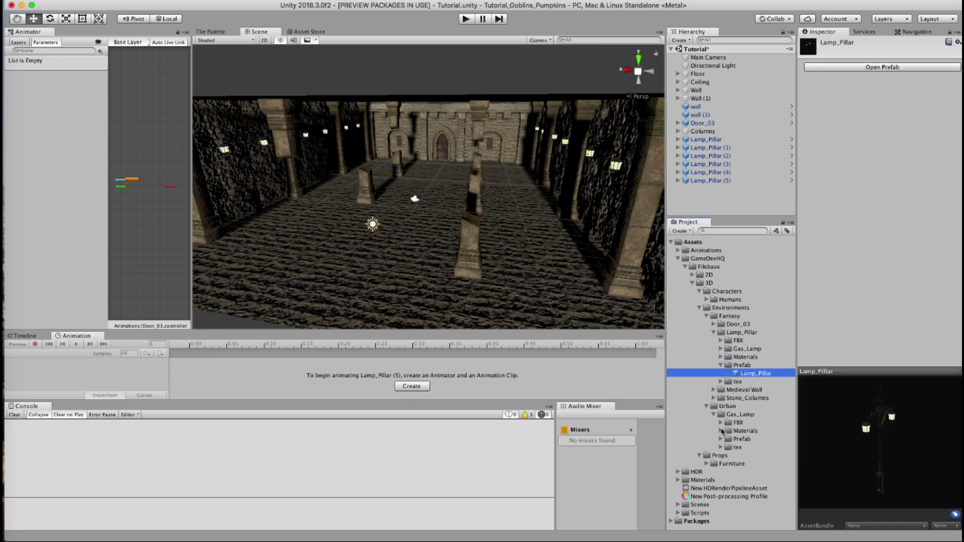
pyautogui.click(721, 439)
pyautogui.click(752, 448)
pyautogui.moveTo(753, 448); pyautogui.dragTo(721, 201)
pyautogui.press('r')
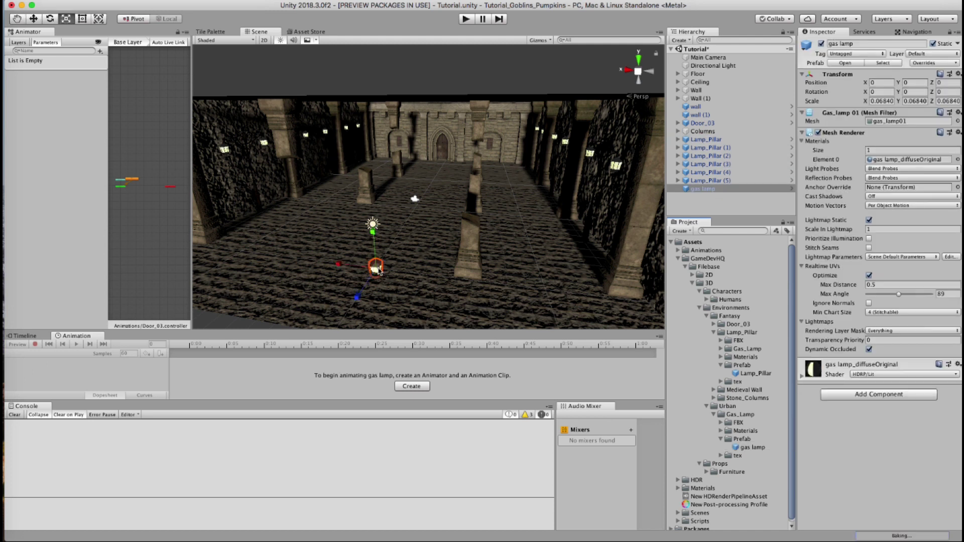
pyautogui.moveTo(380, 271); pyautogui.dragTo(373, 275)
# Raise the gas lamp to Y 8.99 and move it to X 4.41, Z -0.95 at the hanging column farthest from the door wall.
pyautogui.press('w')
pyautogui.moveTo(374, 234); pyautogui.dragTo(385, 83)
pyautogui.click(638, 60)
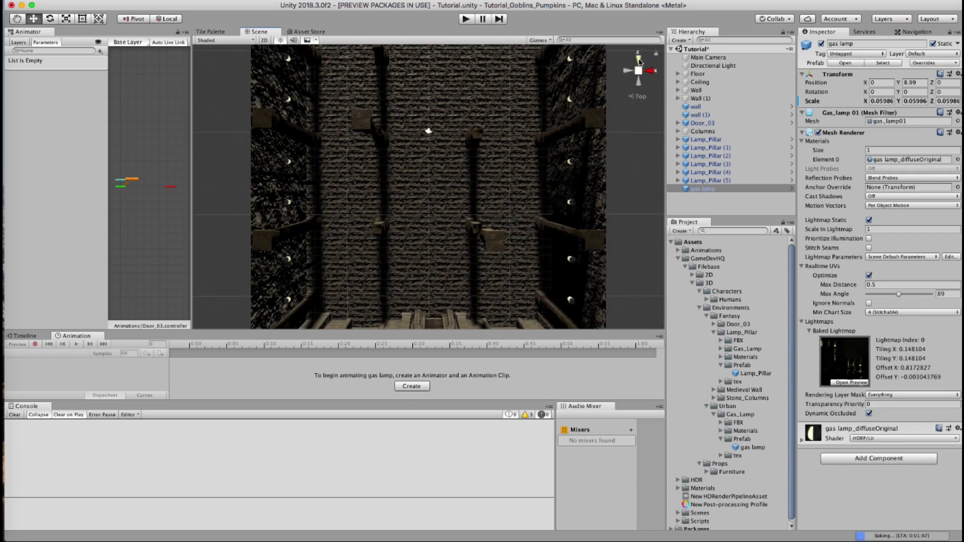
pyautogui.keyDown('alt'); pyautogui.moveTo(484, 80); pyautogui.dragTo(462, 205, button='middle'); pyautogui.keyUp('alt')
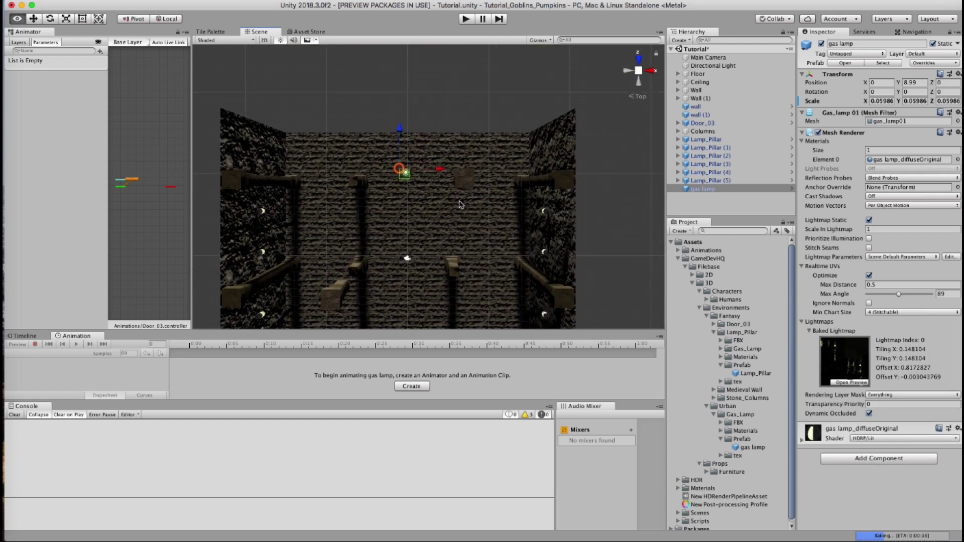
pyautogui.moveTo(403, 174); pyautogui.dragTo(455, 187)
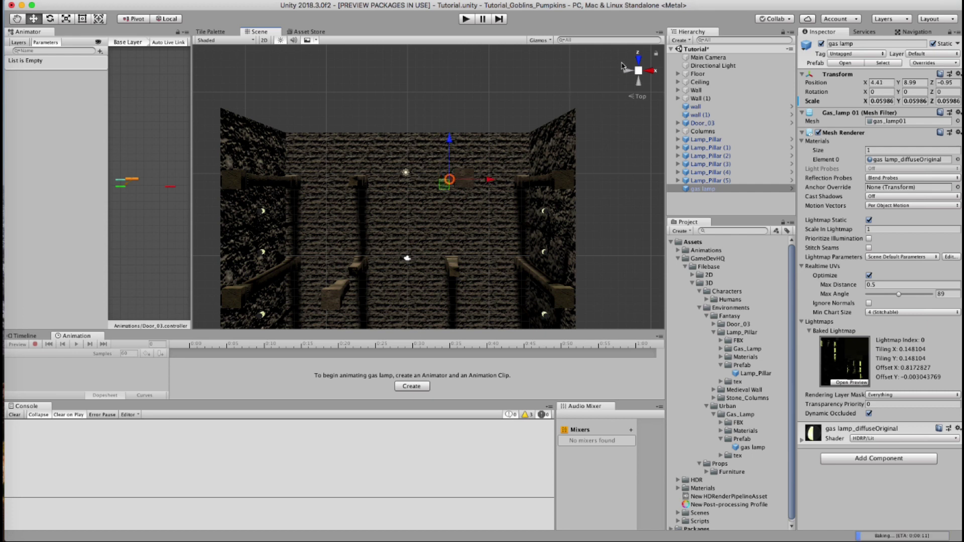
# Lower the gas lamp from the ceiling to Y 7.61 next to the hanging column.
pyautogui.click(639, 73)
pyautogui.keyDown('alt'); pyautogui.moveTo(487, 208); pyautogui.dragTo(499, 187); pyautogui.keyUp('alt')
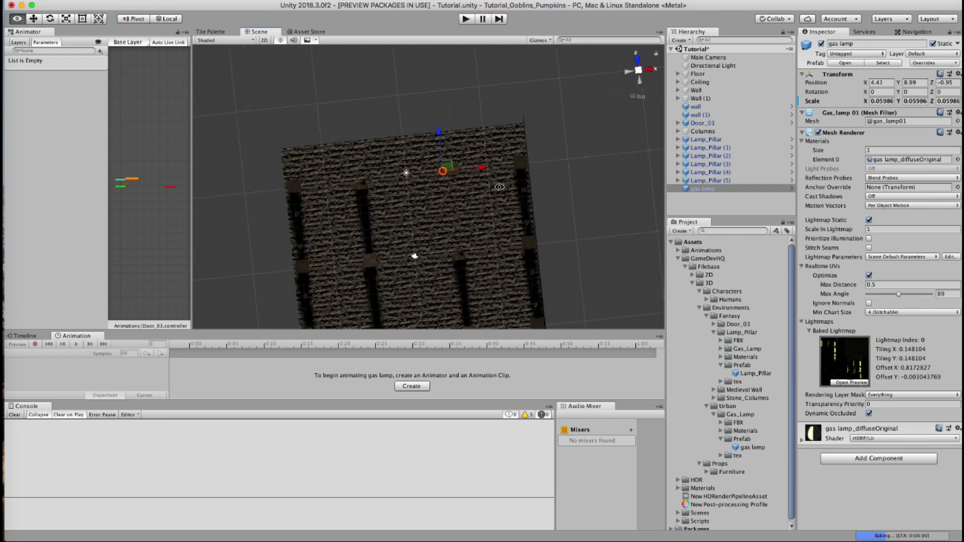
pyautogui.click(640, 73)
pyautogui.keyDown('alt'); pyautogui.moveTo(312, 206); pyautogui.dragTo(670, 49); pyautogui.keyUp('alt')
pyautogui.press('f')
pyautogui.keyDown('alt'); pyautogui.moveTo(382, 165); pyautogui.dragTo(353, 197); pyautogui.keyUp('alt')
pyautogui.moveTo(428, 147); pyautogui.dragTo(429, 215)
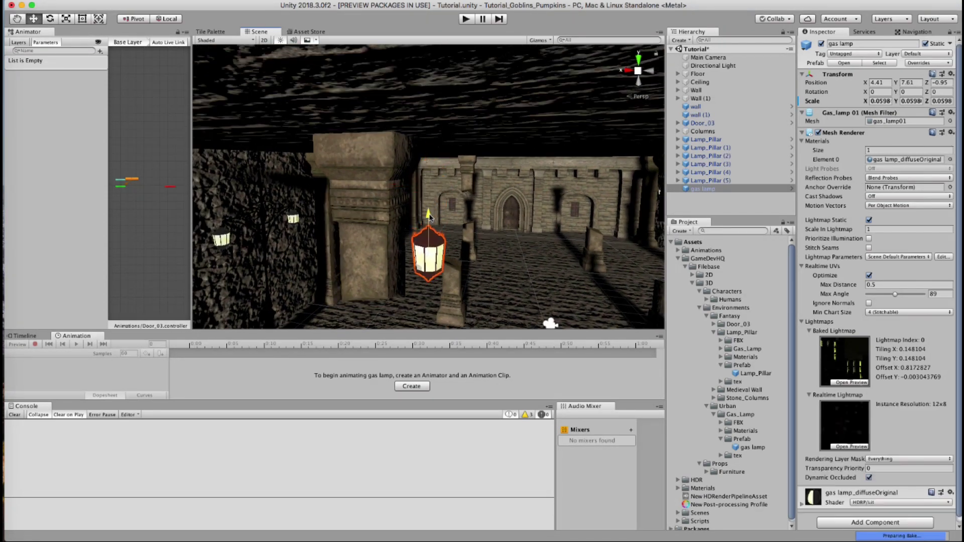
# Fine-tune the gas lamp's position to X 4.73, Y 7.33 against the side of the hanging column.
pyautogui.moveTo(406, 254)
pyautogui.mouseDown()
pyautogui.moveTo(387, 253)
pyautogui.moveTo(398, 250)
pyautogui.mouseUp()
pyautogui.moveTo(411, 215); pyautogui.dragTo(408, 228)
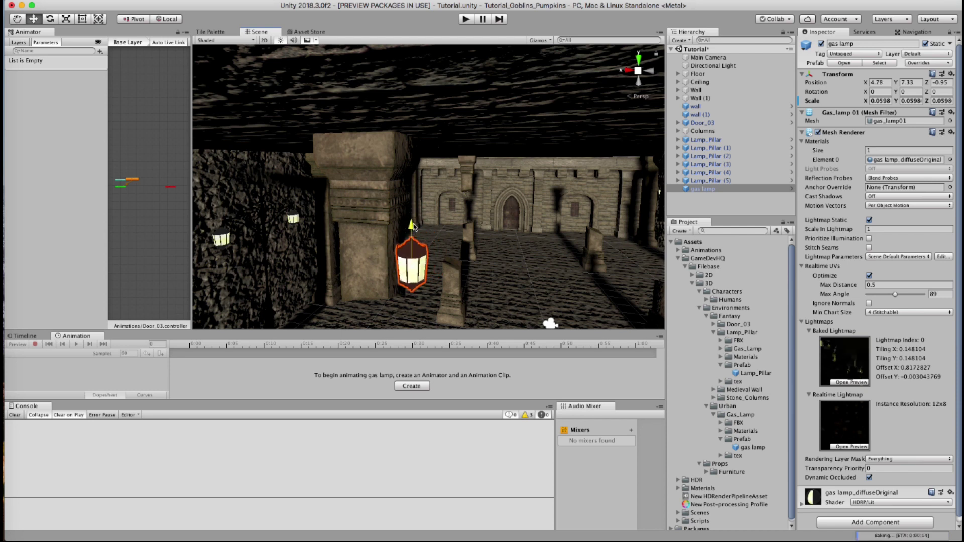
pyautogui.moveTo(384, 264); pyautogui.dragTo(387, 264)
pyautogui.keyDown('alt'); pyautogui.moveTo(395, 300); pyautogui.dragTo(389, 209); pyautogui.keyUp('alt')
pyautogui.keyDown('alt'); pyautogui.scroll(-5, 388, 208); pyautogui.keyUp('alt')
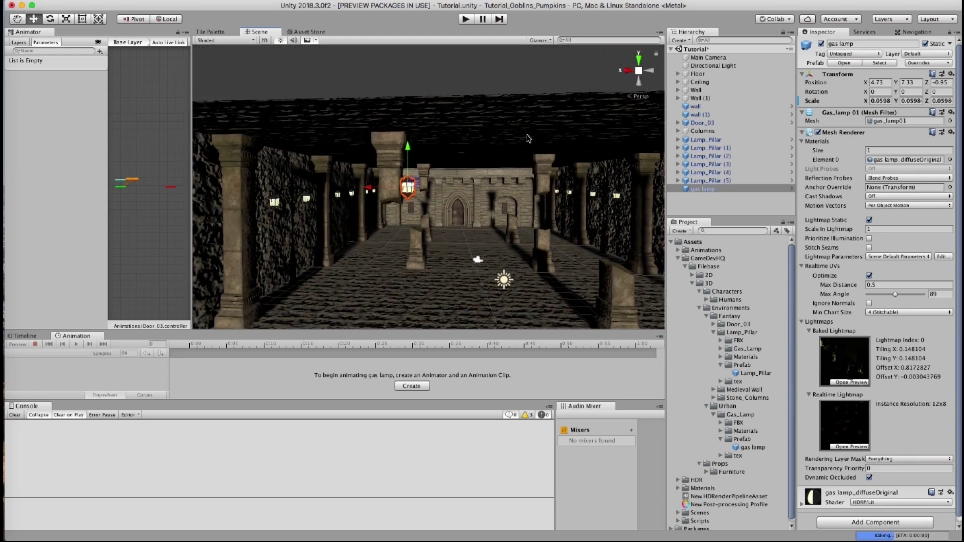
pyautogui.click(639, 59)
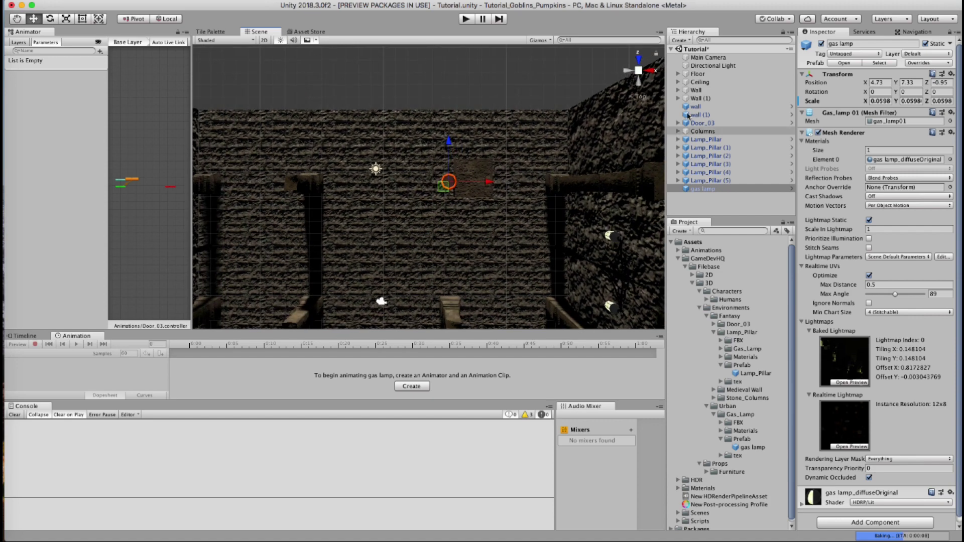
pyautogui.click(638, 72)
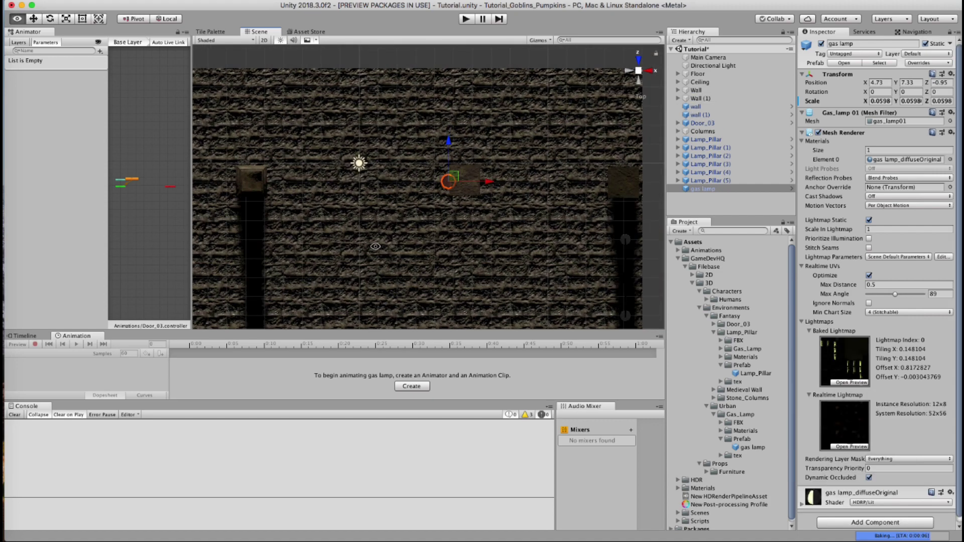
# Duplicate the gas lamp and move the copy to the middle hanging column at X -4.79, Z -11.08.
pyautogui.keyDown('alt'); pyautogui.moveTo(376, 244); pyautogui.dragTo(425, 89, button='middle'); pyautogui.keyUp('alt')
pyautogui.keyDown('alt'); pyautogui.moveTo(441, 112); pyautogui.dragTo(277, 146, button='right'); pyautogui.keyUp('alt')
pyautogui.keyDown('alt'); pyautogui.moveTo(396, 152); pyautogui.dragTo(398, 190, button='middle'); pyautogui.keyUp('alt')
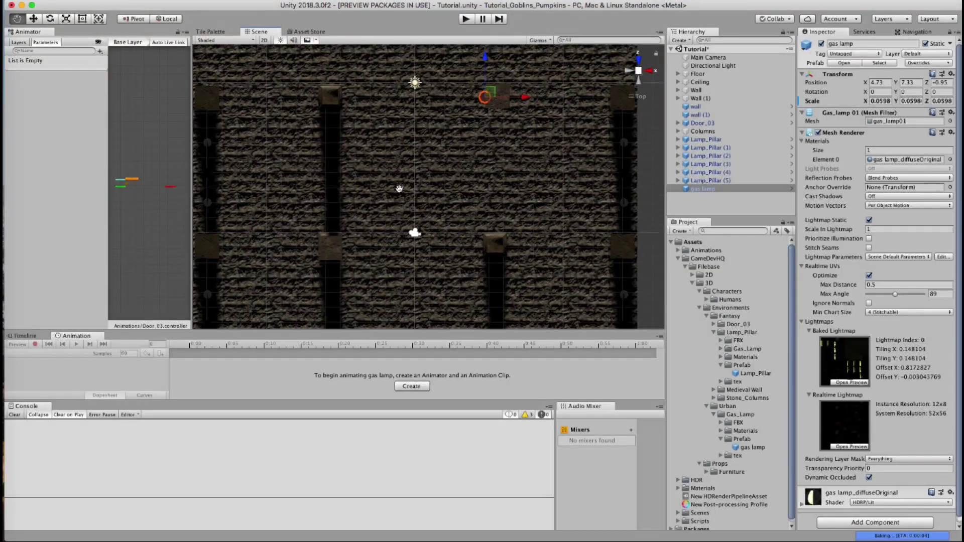
pyautogui.keyDown('alt'); pyautogui.moveTo(503, 146); pyautogui.dragTo(472, 150, button='right'); pyautogui.keyUp('alt')
pyautogui.press('super+d')
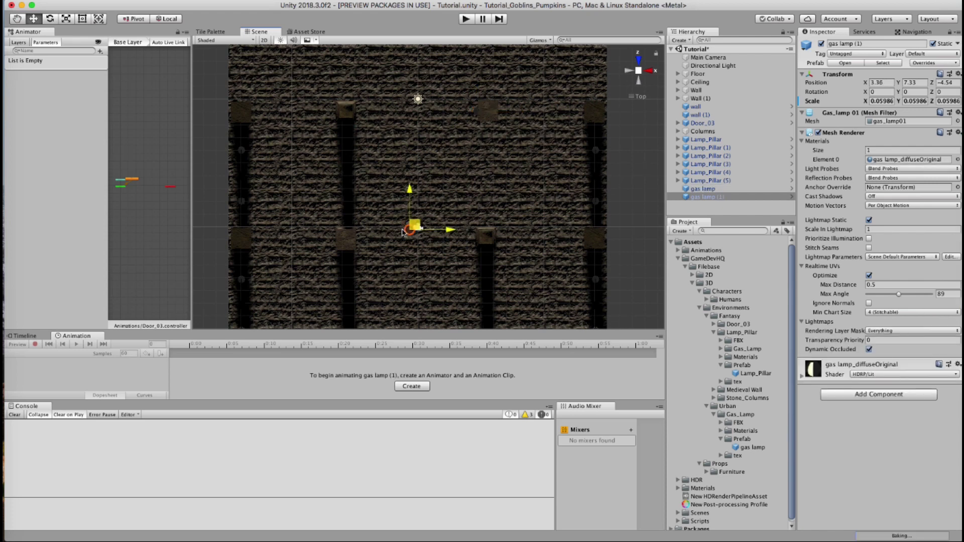
pyautogui.moveTo(404, 232); pyautogui.dragTo(362, 237)
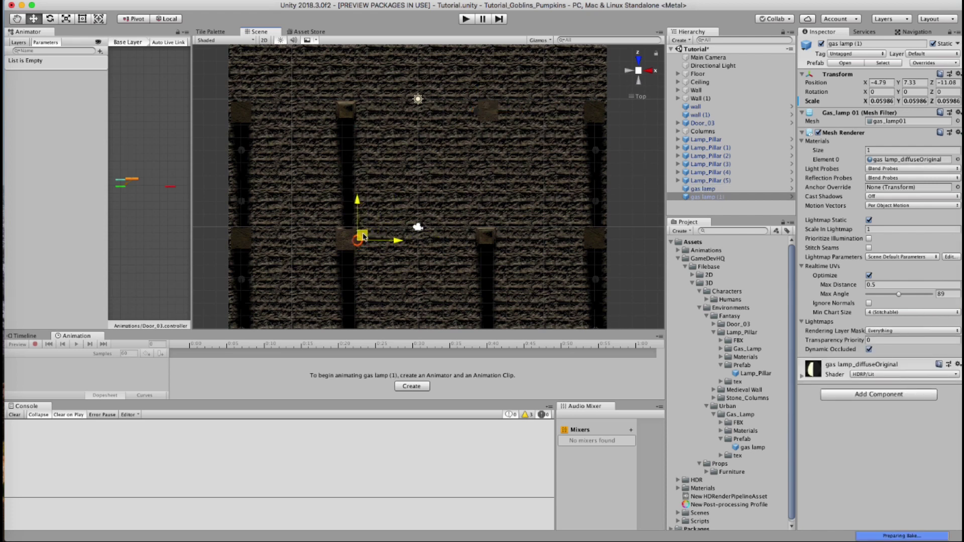
# Duplicate the gas lamp again and move the copy to X 4.57, Z -21.17 beside the hanging column nearest the door wall.
pyautogui.moveTo(417, 242); pyautogui.dragTo(413, 180, button='middle')
pyautogui.scroll(-3, 413, 181)
pyautogui.press('super+d')
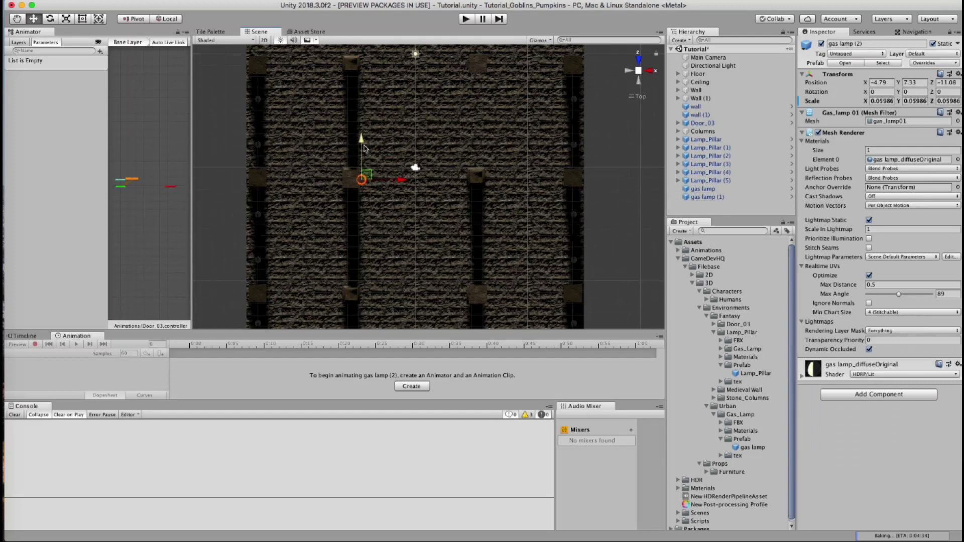
pyautogui.moveTo(361, 145); pyautogui.dragTo(382, 231)
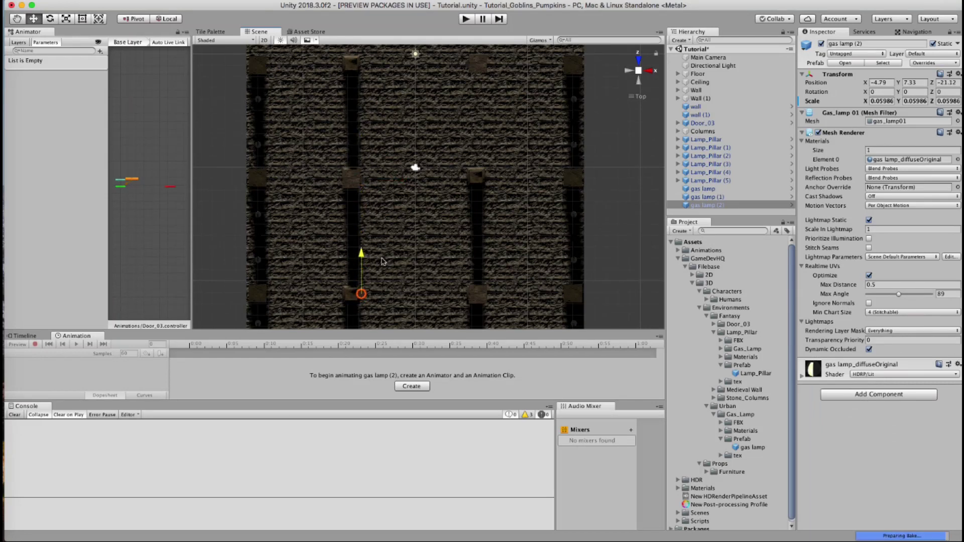
pyautogui.click(639, 73)
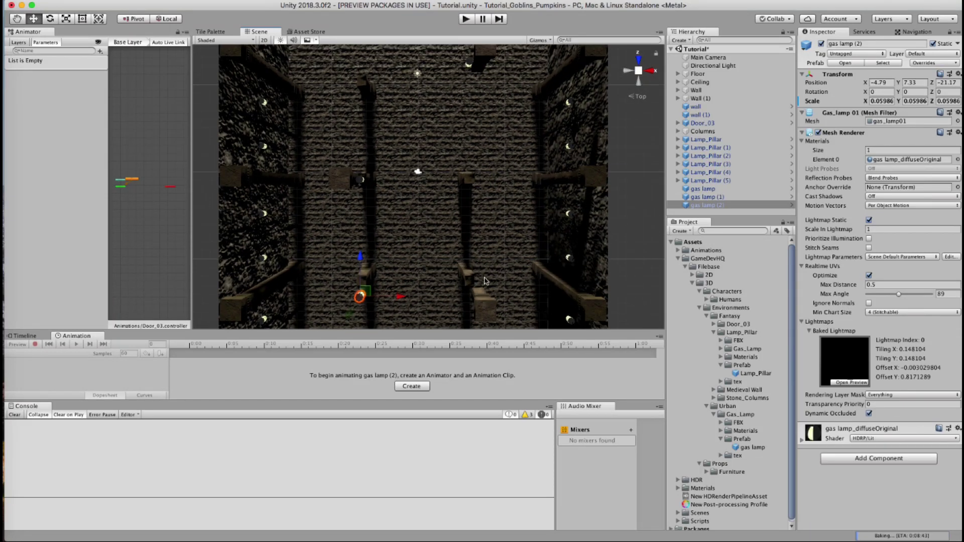
pyautogui.click(639, 71)
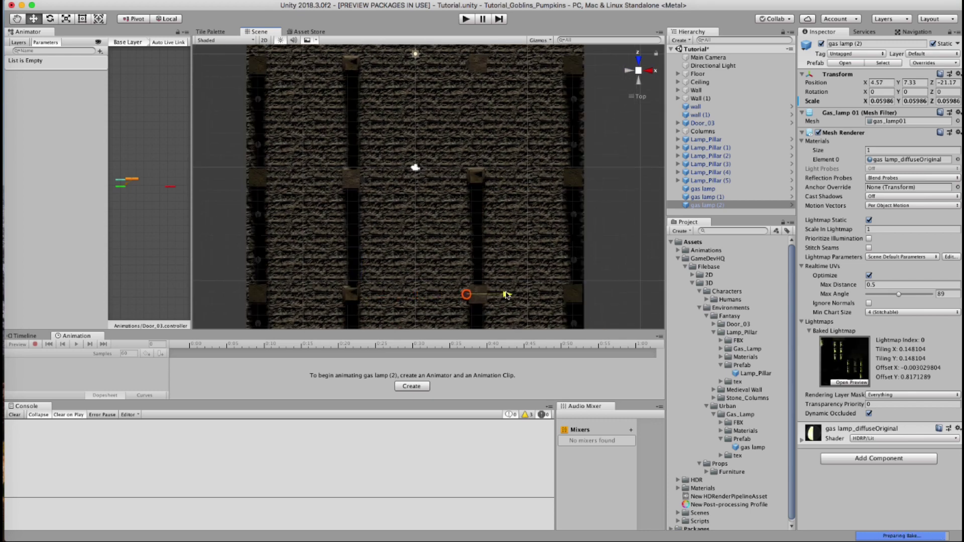
pyautogui.click(638, 72)
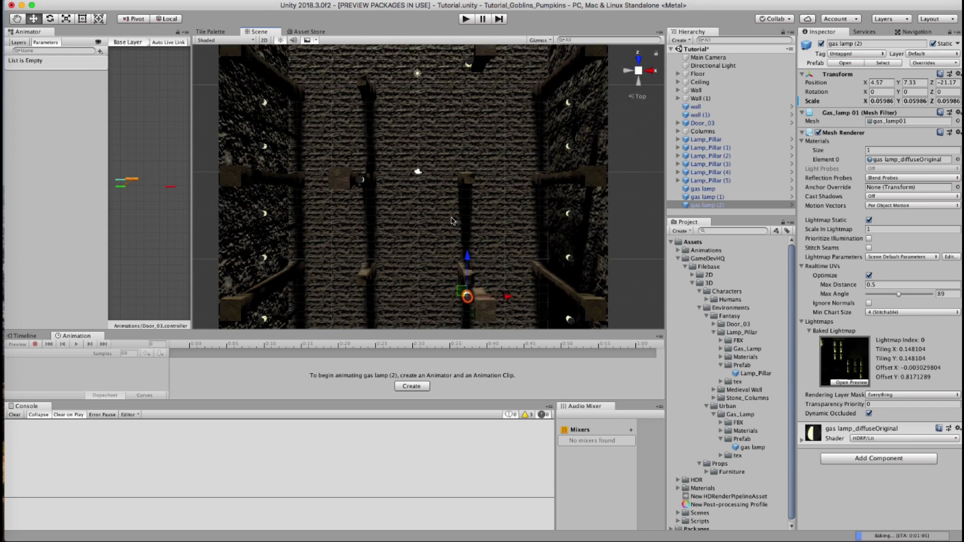
pyautogui.keyDown('alt'); pyautogui.moveTo(453, 221); pyautogui.dragTo(839, 38); pyautogui.keyUp('alt')
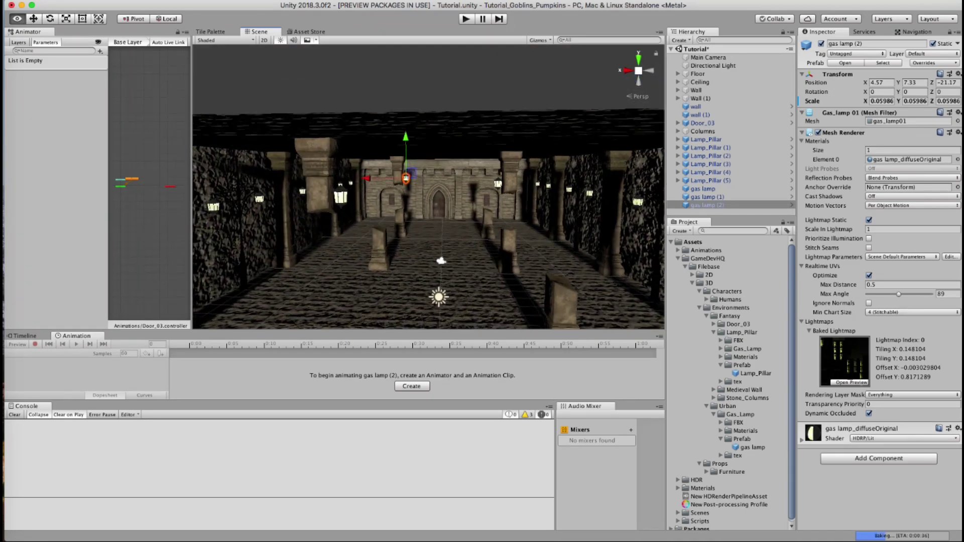
pyautogui.keyDown('alt'); pyautogui.moveTo(452, 201); pyautogui.dragTo(436, 169); pyautogui.keyUp('alt')
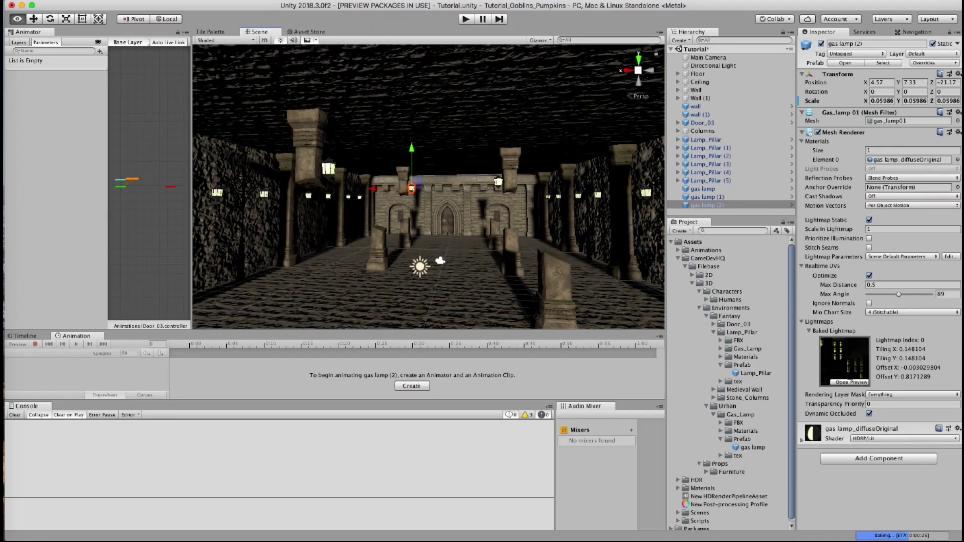
# Duplicate the gas lamp and mount the copy on the wall beside the door at X 3.95, Y 5.67, Z -31.69.
pyautogui.keyDown('alt'); pyautogui.moveTo(520, 146); pyautogui.dragTo(589, 163); pyautogui.keyUp('alt')
pyautogui.press('super+d')
pyautogui.moveTo(531, 192); pyautogui.dragTo(383, 189, button='middle')
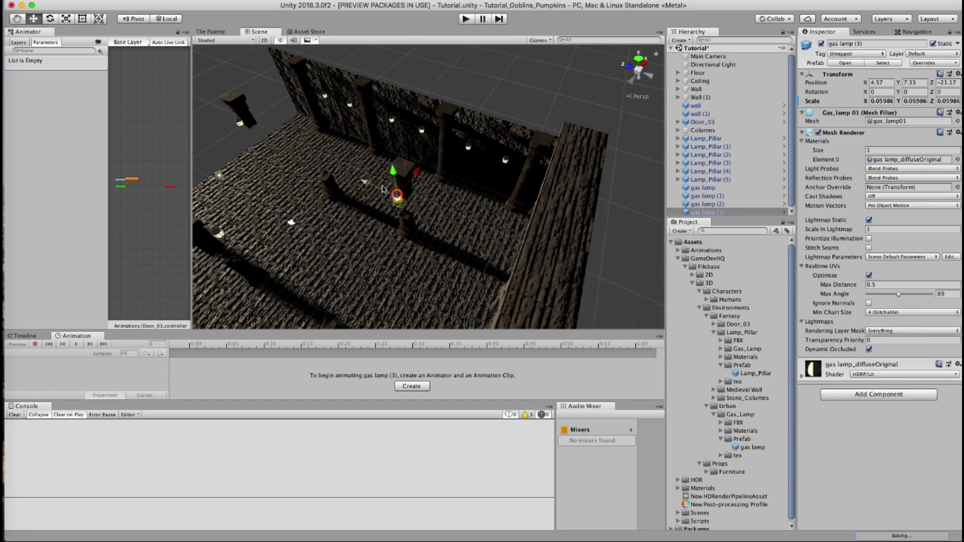
pyautogui.keyDown('alt'); pyautogui.moveTo(486, 213); pyautogui.dragTo(573, 181); pyautogui.keyUp('alt')
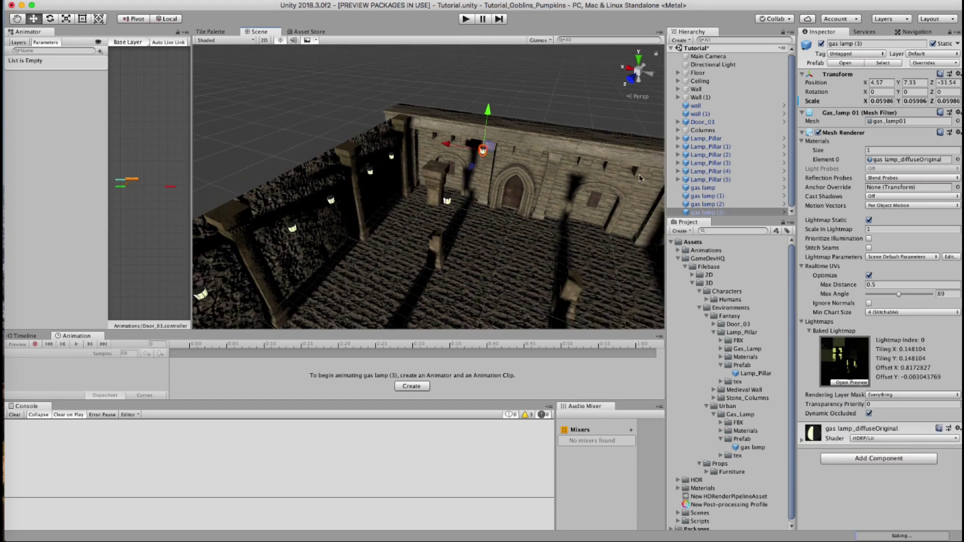
pyautogui.press('f')
pyautogui.keyDown('alt'); pyautogui.moveTo(427, 194); pyautogui.dragTo(428, 228); pyautogui.keyUp('alt')
pyautogui.scroll(-5, 435, 140)
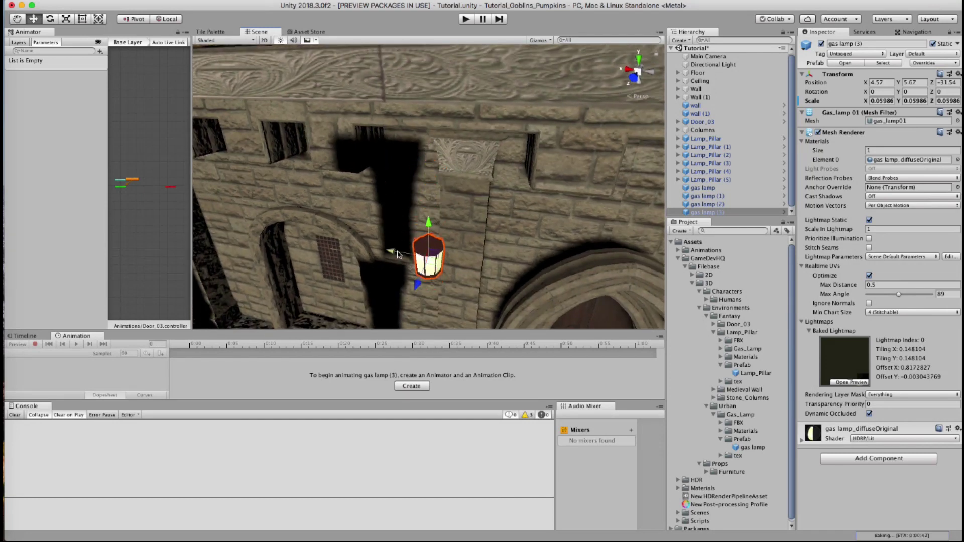
pyautogui.moveTo(398, 259); pyautogui.dragTo(453, 279)
pyautogui.keyDown('alt'); pyautogui.scroll(-5, 258, 229); pyautogui.keyUp('alt')
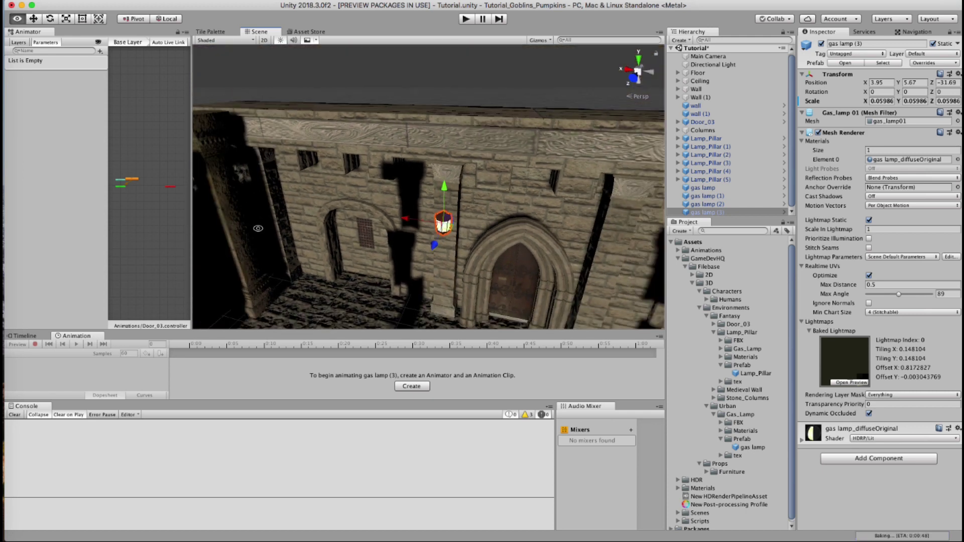
# Duplicate the door-side gas lamp and move the copy along the door wall to the corner at X 14.15.
pyautogui.keyDown('alt'); pyautogui.moveTo(258, 228); pyautogui.dragTo(177, 220); pyautogui.keyUp('alt')
pyautogui.press('super+d')
pyautogui.scroll(-5, 303, 204)
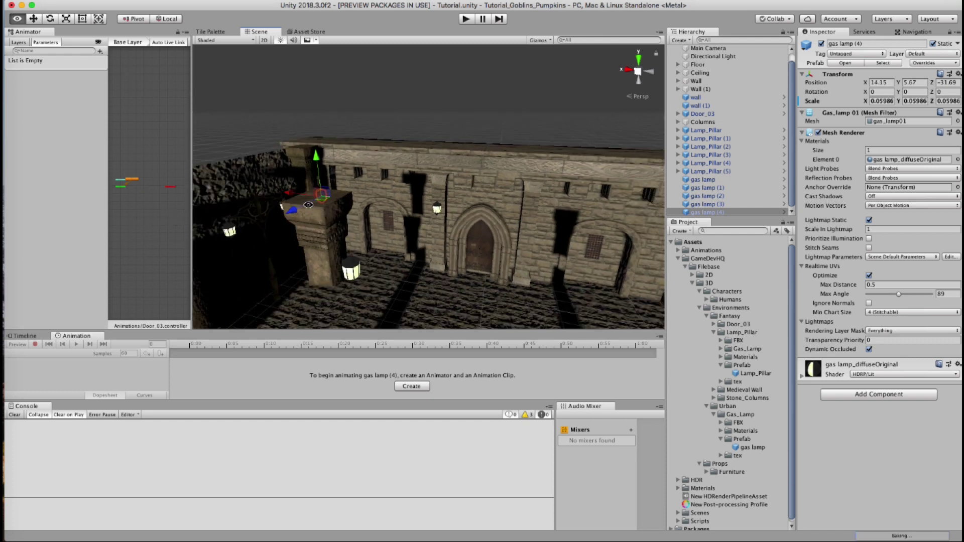
# Duplicate the corner gas lamp twice, placing one copy on the door's other side and one toward the opposite corner at X -15.29.
pyautogui.keyDown('alt'); pyautogui.moveTo(369, 206); pyautogui.dragTo(307, 230); pyautogui.keyUp('alt')
pyautogui.press('w')
pyautogui.press('super+d')
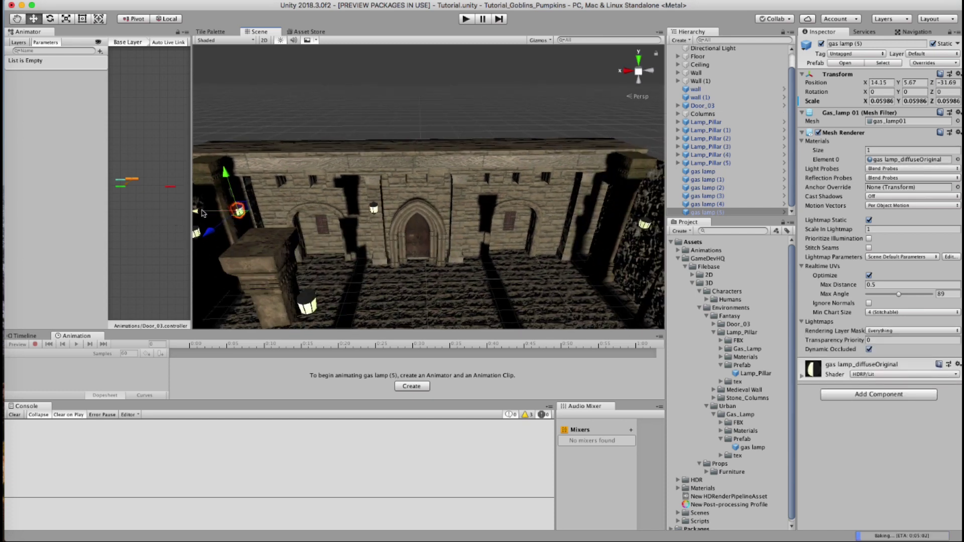
pyautogui.moveTo(204, 215); pyautogui.dragTo(401, 216)
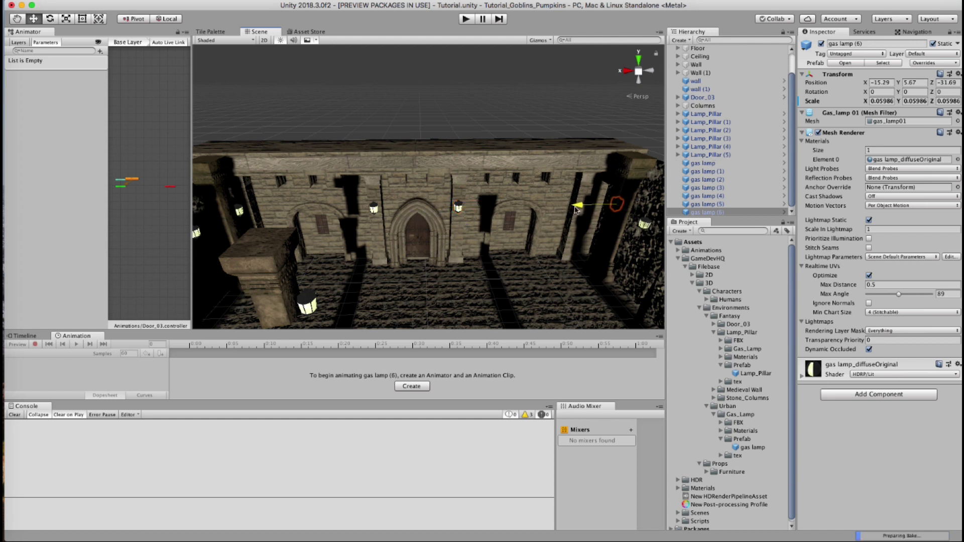
# Adjust gas lamp (6) in the opposite corner to X -13.06, Z -30.04, in front of the corner column.
pyautogui.moveTo(576, 210); pyautogui.dragTo(380, 216)
pyautogui.press('f')
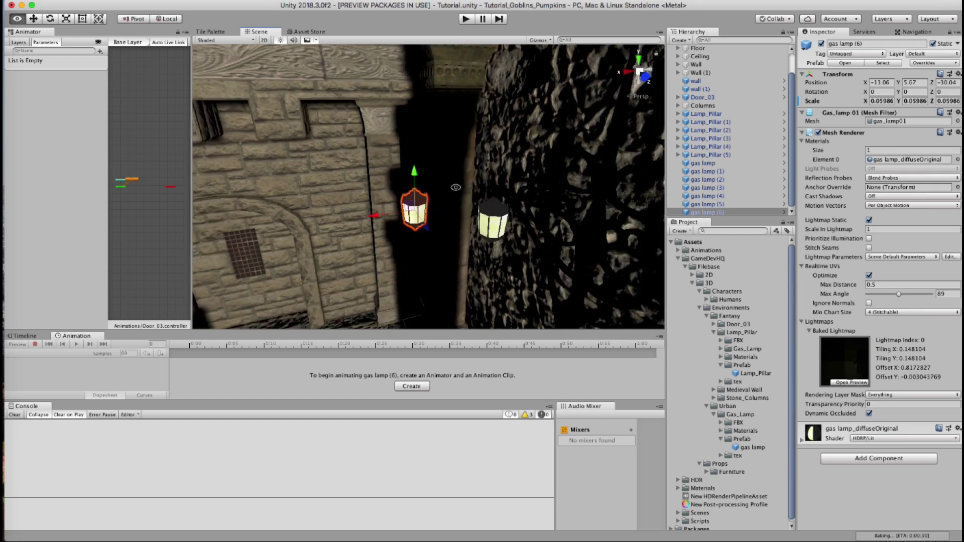
pyautogui.keyDown('alt'); pyautogui.moveTo(380, 216); pyautogui.dragTo(81, 229, button='right'); pyautogui.keyUp('alt')
# Move gas lamp (4) out of the corner column to X 13.17, Z -30.43.
pyautogui.keyDown('alt'); pyautogui.moveTo(512, 216); pyautogui.dragTo(359, 180); pyautogui.keyUp('alt')
pyautogui.click(284, 145)
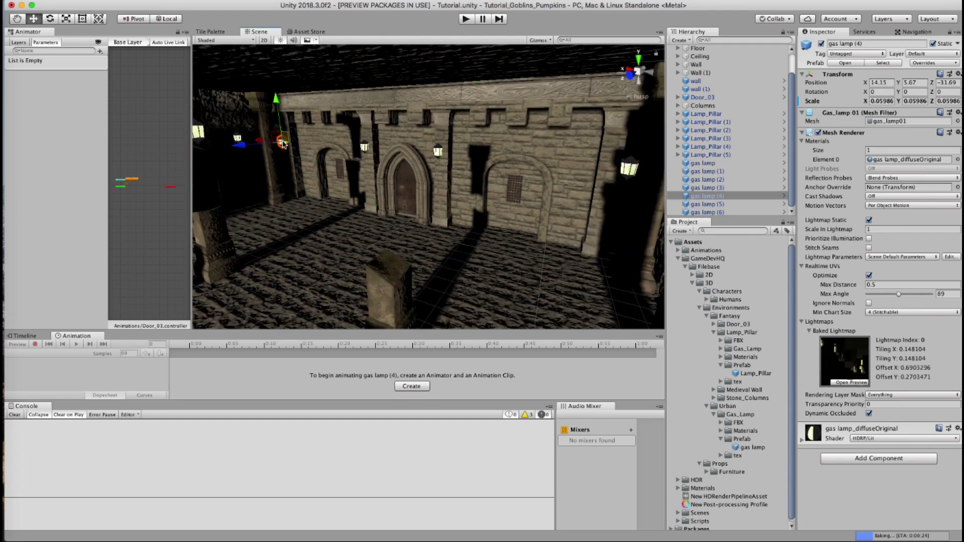
pyautogui.press('f')
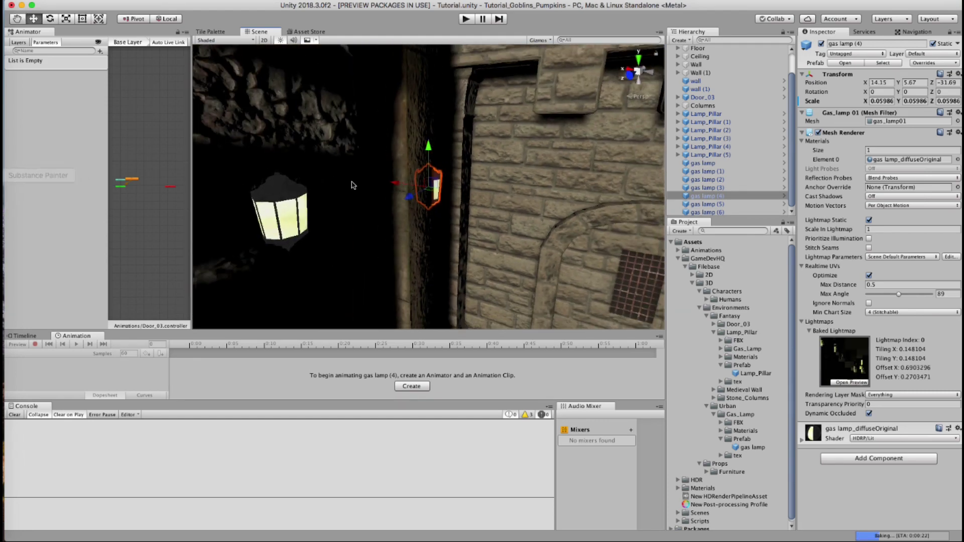
pyautogui.moveTo(393, 183); pyautogui.dragTo(531, 234)
pyautogui.keyDown('alt'); pyautogui.scroll(-10, 446, 203); pyautogui.keyUp('alt')
pyautogui.moveTo(543, 213); pyautogui.dragTo(402, 207, button='middle')
pyautogui.moveTo(402, 207)
pyautogui.mouseDown()
pyautogui.moveTo(381, 149)
pyautogui.moveTo(387, 201)
pyautogui.mouseUp()
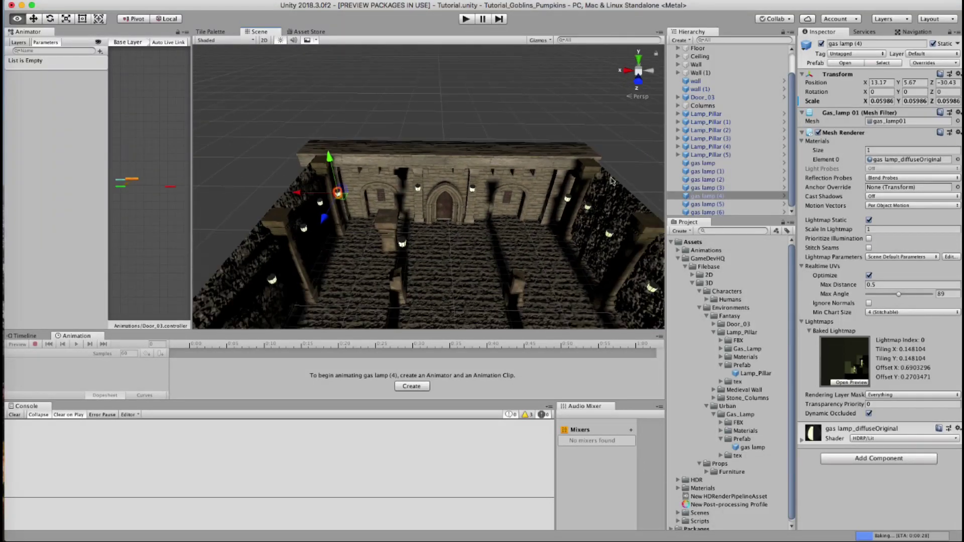
# Collapse the Gas_Lamp and Lamp_Pillar folders and select the Wooden_Barrel prefab in the Props Furniture folder.
pyautogui.click(714, 415)
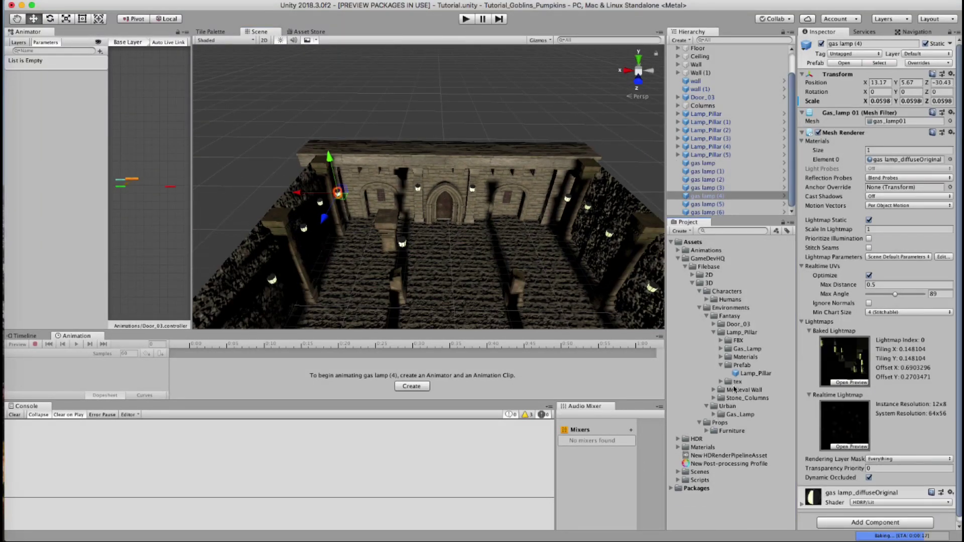
pyautogui.click(714, 332)
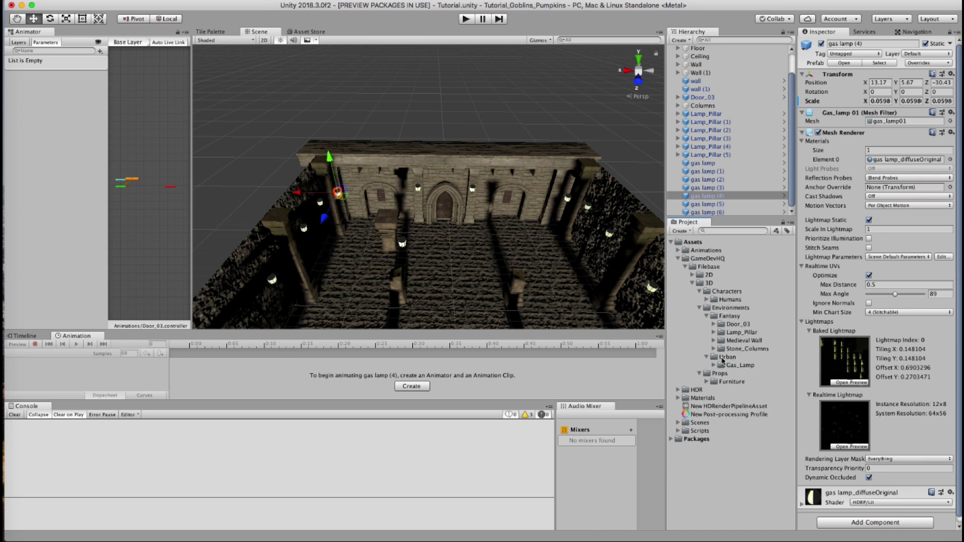
pyautogui.click(715, 383)
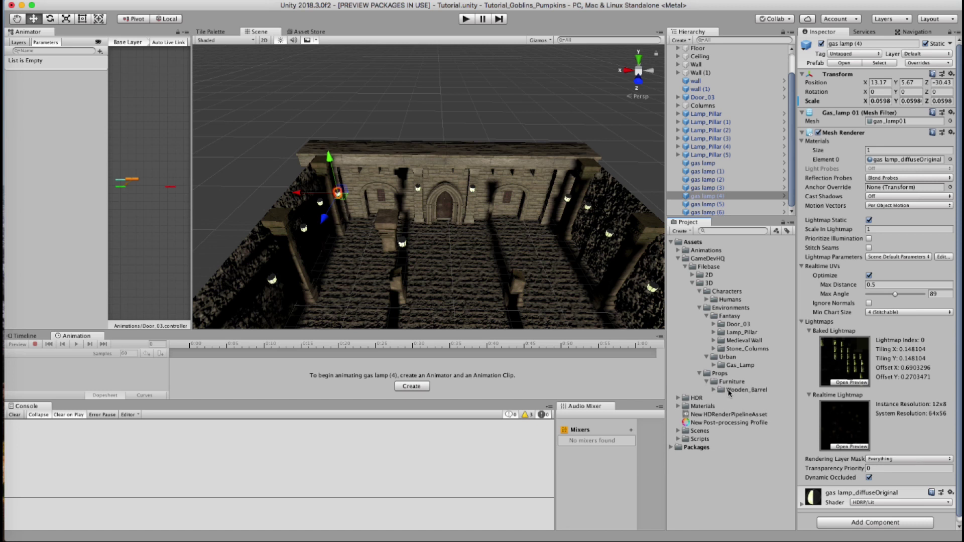
pyautogui.click(721, 391)
pyautogui.click(715, 391)
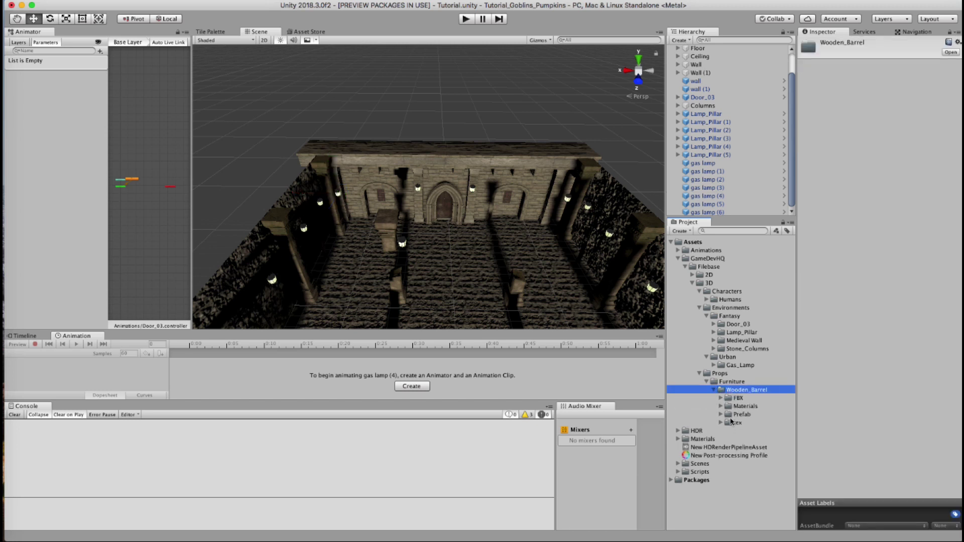
pyautogui.click(722, 415)
pyautogui.click(759, 423)
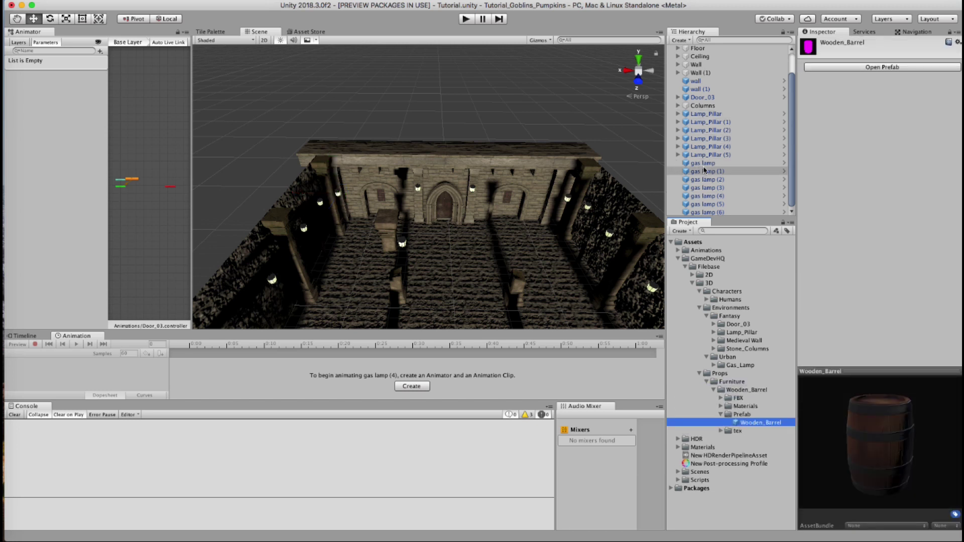
# Create an empty object in the scene, reset its position to 0, 0, 0 and rename it Lights.
pyautogui.click(712, 114)
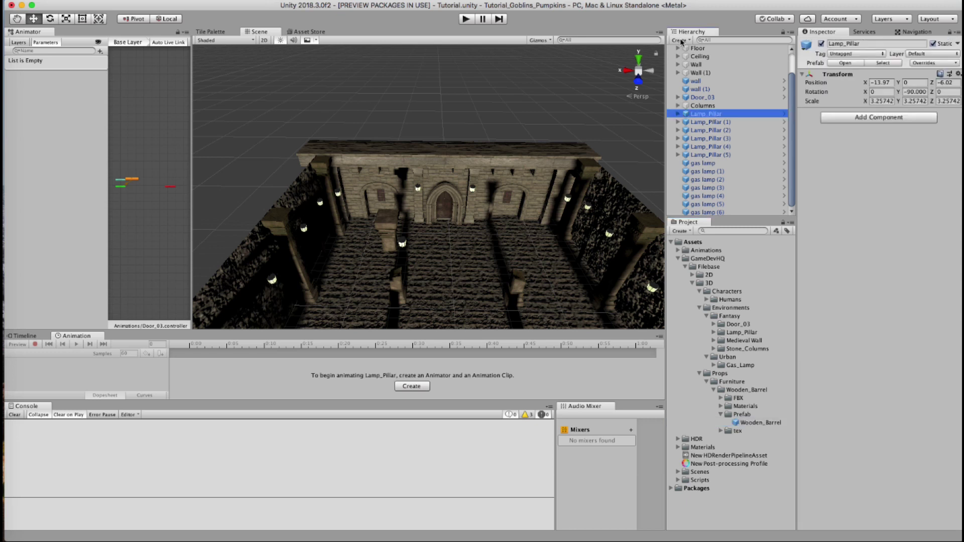
pyautogui.click(682, 40)
pyautogui.click(688, 50)
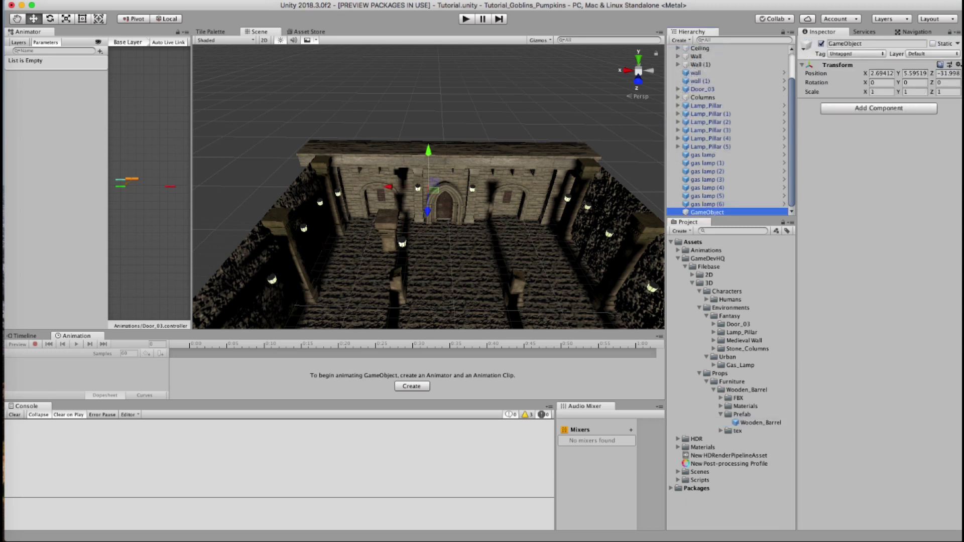
pyautogui.click(960, 65)
pyautogui.click(884, 74)
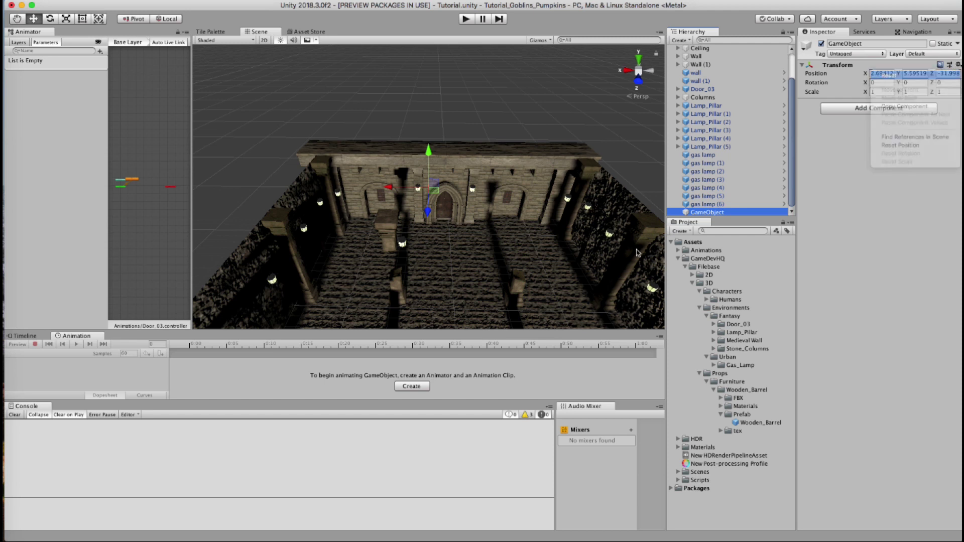
pyautogui.click(700, 215)
pyautogui.click(699, 213)
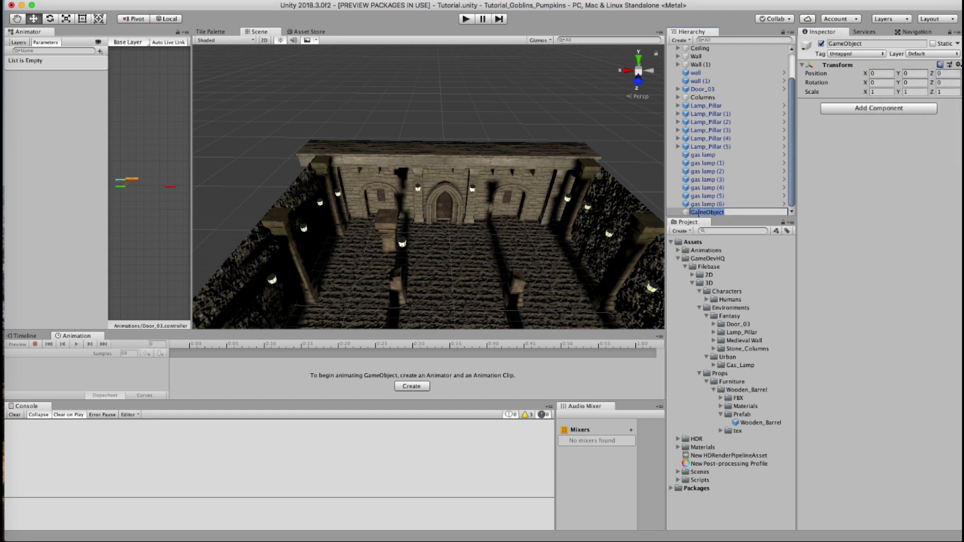
pyautogui.write('Lights')
pyautogui.press('Return')
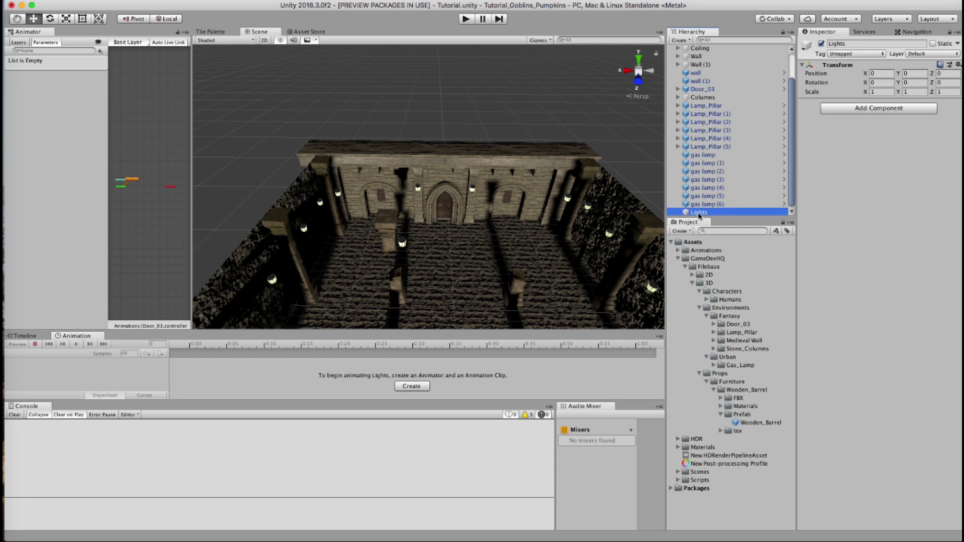
# Group all the Lamp_Pillar and gas lamp objects under Lights and collapse the group.
pyautogui.click(704, 106)
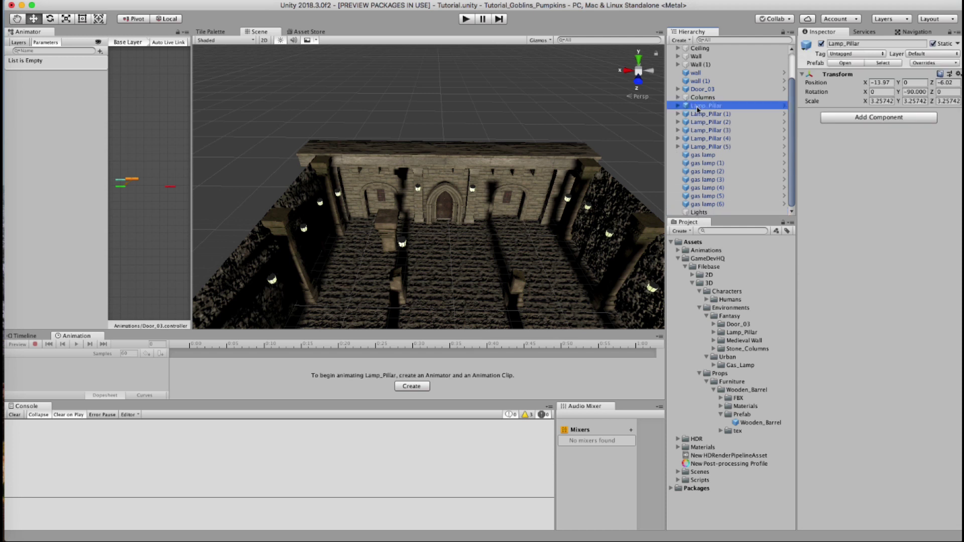
pyautogui.keyDown('shift'); pyautogui.click(697, 205); pyautogui.keyUp('shift')
pyautogui.moveTo(697, 205); pyautogui.dragTo(699, 212)
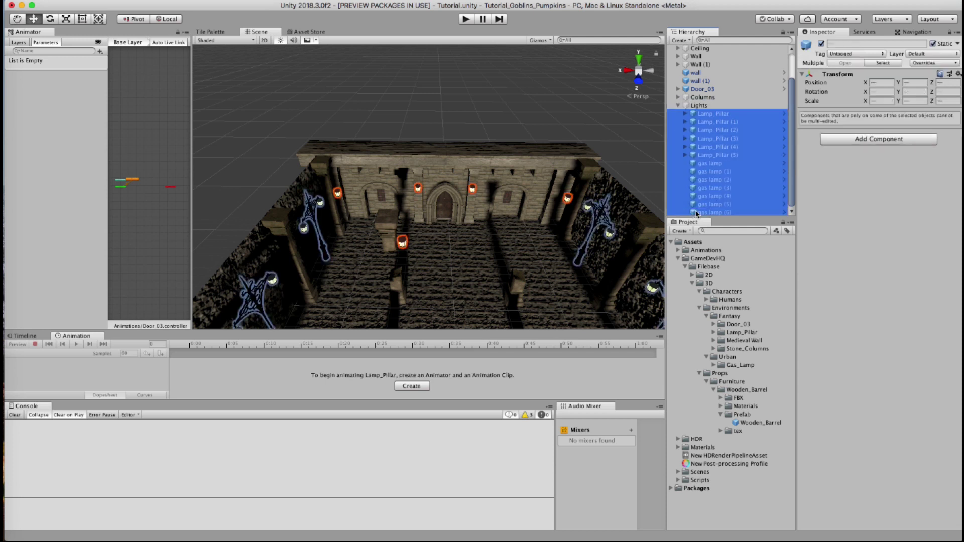
pyautogui.click(679, 105)
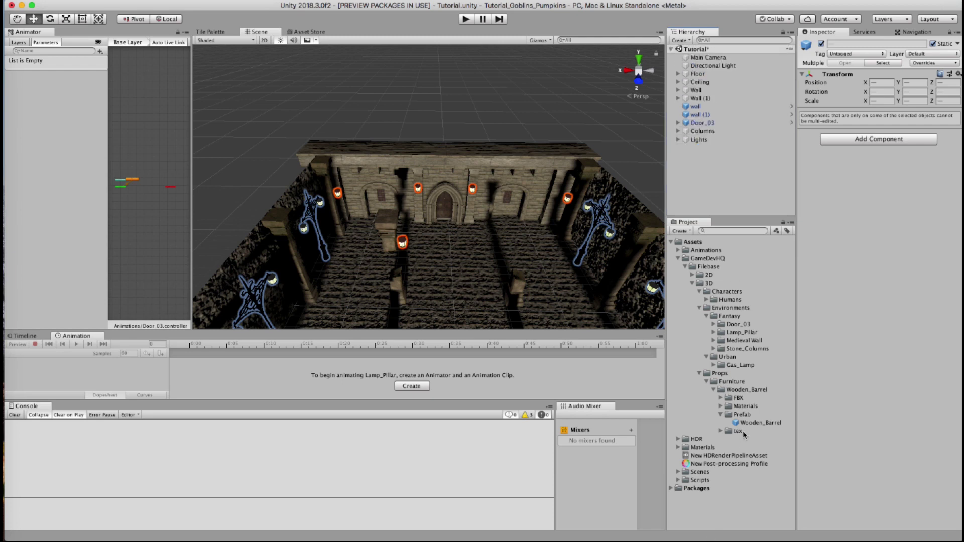
# Add the Wooden_Barrel prefab to the scene at the top level of the object hierarchy.
pyautogui.click(757, 424)
pyautogui.moveTo(766, 424); pyautogui.dragTo(701, 155)
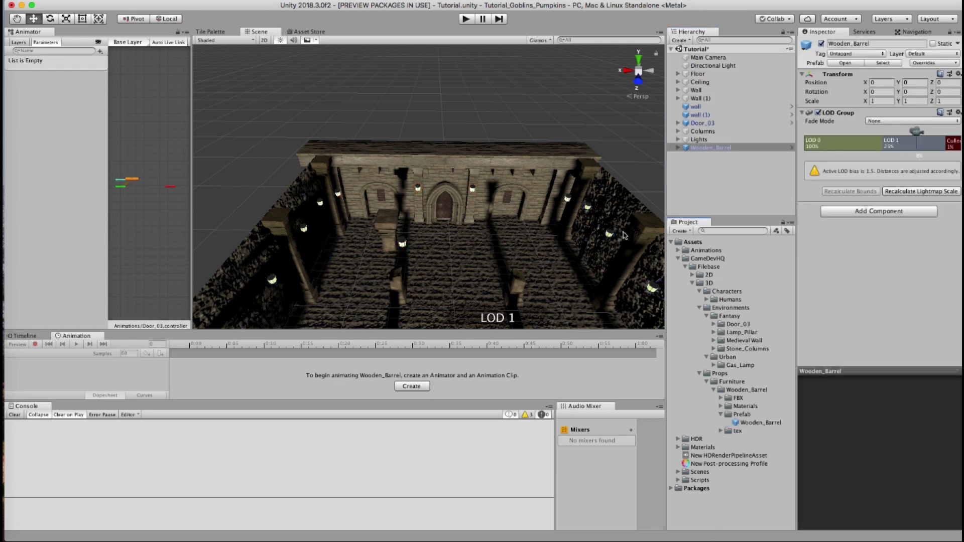
# Scale the Wooden_Barrel uniformly to about 2.35 on all axes.
pyautogui.moveTo(502, 296); pyautogui.dragTo(493, 176, button='middle')
pyautogui.scroll(-5, 493, 216)
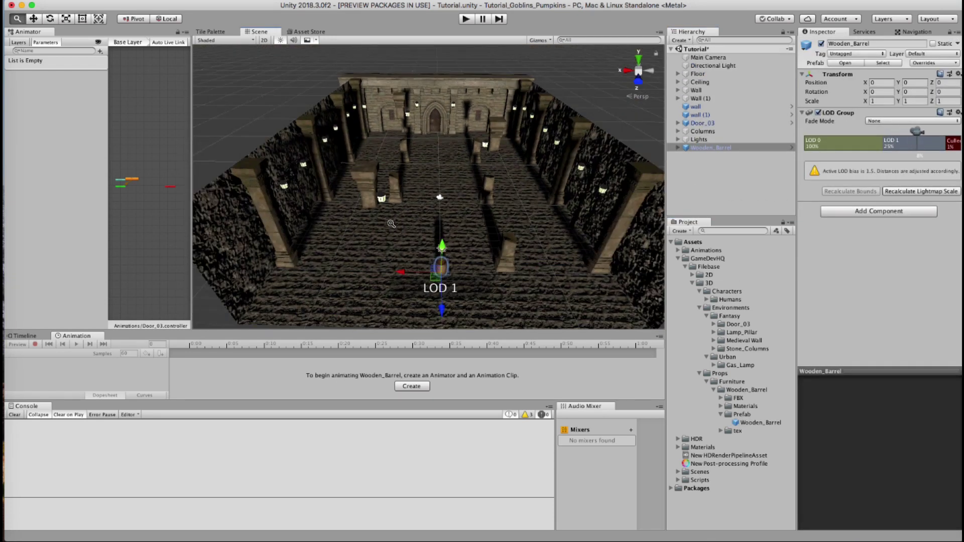
pyautogui.moveTo(478, 311); pyautogui.dragTo(471, 263, button='middle')
pyautogui.scroll(5, 471, 263)
pyautogui.press('r')
pyautogui.moveTo(425, 227); pyautogui.dragTo(397, 160)
pyautogui.keyDown('alt'); pyautogui.moveTo(356, 165); pyautogui.dragTo(70, 254, button='right'); pyautogui.keyUp('alt')
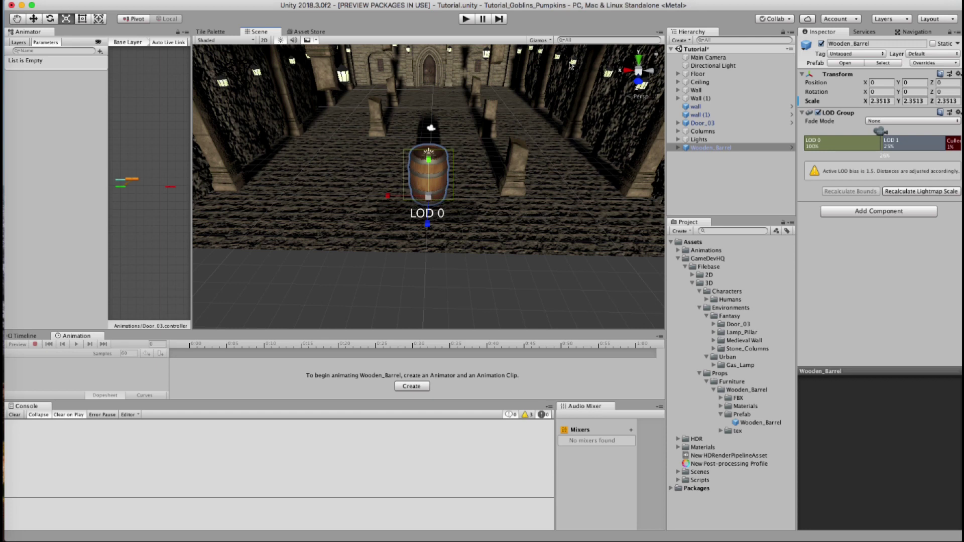
# From the top view, move the barrel beside the negative-X wall and place three duplicates along that wall and beside an inner column.
pyautogui.click(644, 62)
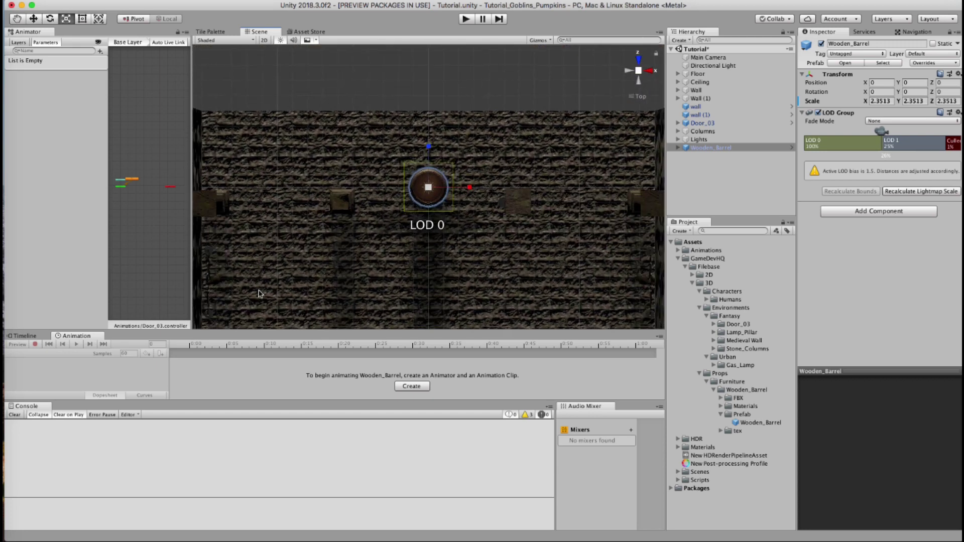
pyautogui.keyDown('alt'); pyautogui.moveTo(267, 274); pyautogui.dragTo(201, 273, button='right'); pyautogui.keyUp('alt')
pyautogui.moveTo(338, 248); pyautogui.dragTo(355, 213, button='middle')
pyautogui.press('e')
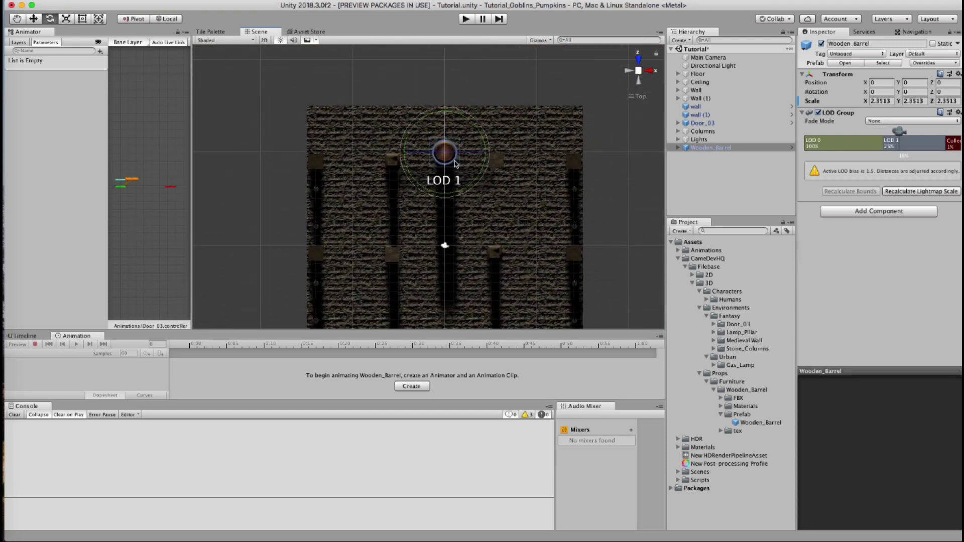
pyautogui.press('w')
pyautogui.moveTo(452, 150); pyautogui.dragTo(397, 298)
pyautogui.hotkey('ctrl', 'd')
pyautogui.hotkey('ctrl', 'd')
pyautogui.hotkey('ctrl', 'd')
pyautogui.moveTo(409, 271); pyautogui.dragTo(413, 209, button='middle')
pyautogui.moveTo(398, 241); pyautogui.dragTo(398, 215)
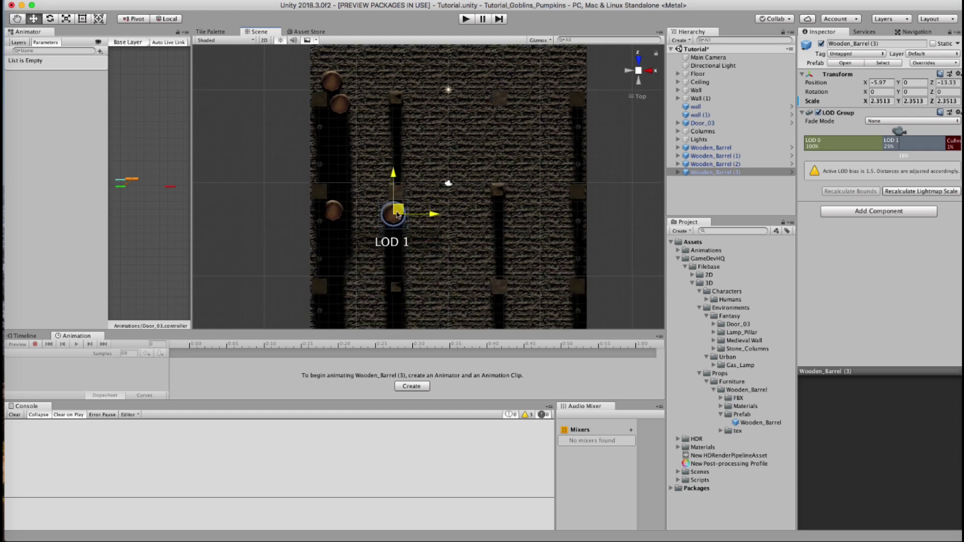
# Duplicate the barrel eight more times, spreading the copies along both side walls and near the inner columns down the hall.
pyautogui.scroll(-3, 396, 214)
pyautogui.moveTo(369, 235); pyautogui.dragTo(363, 170, button='middle')
pyautogui.press('super+d')
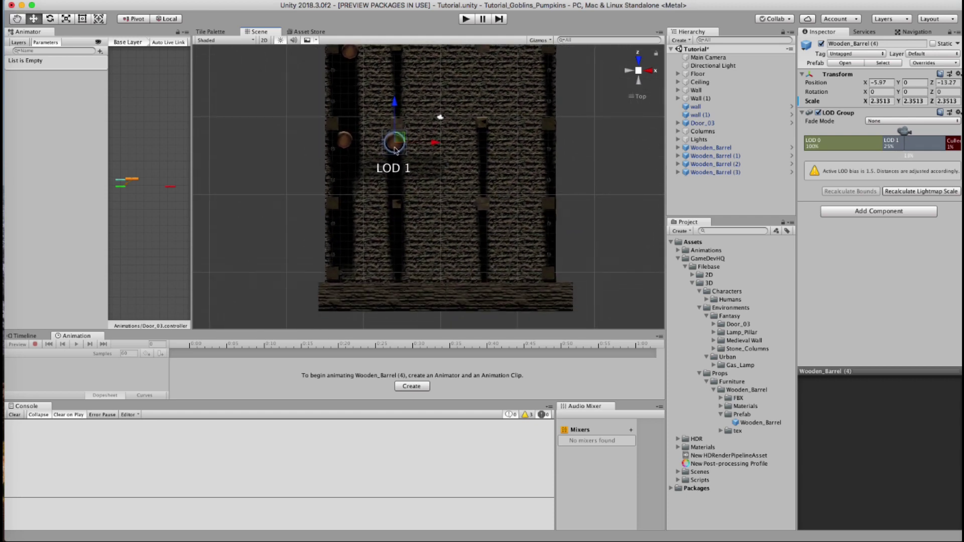
pyautogui.moveTo(397, 144); pyautogui.dragTo(540, 119)
pyautogui.hotkey('ctrl', 'd')
pyautogui.hotkey('ctrl', 'd')
pyautogui.hotkey('ctrl', 'd')
pyautogui.hotkey('ctrl', 'd')
pyautogui.hotkey('ctrl', 'd')
pyautogui.hotkey('ctrl', 'd')
pyautogui.moveTo(541, 123); pyautogui.dragTo(530, 211, button='middle')
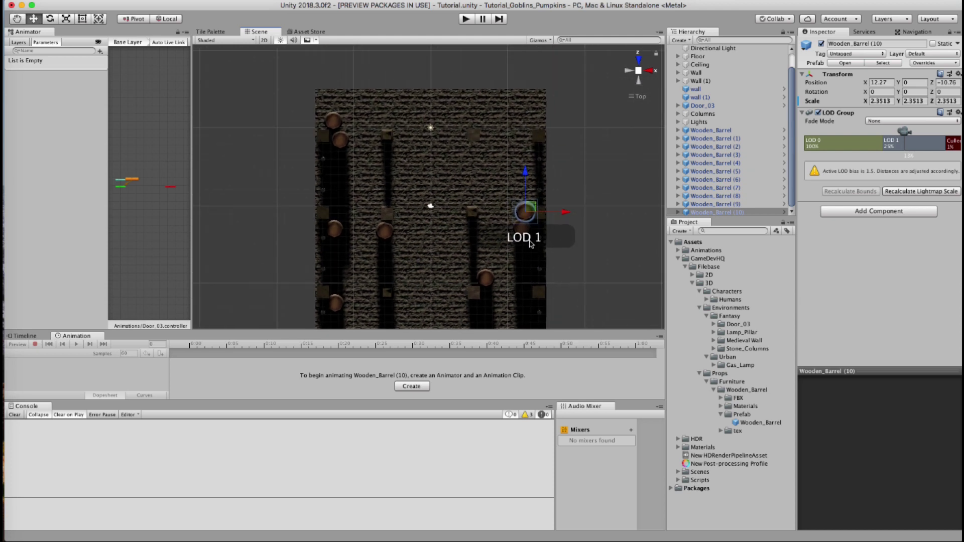
pyautogui.hotkey('ctrl', 'd')
pyautogui.moveTo(530, 211); pyautogui.dragTo(528, 134)
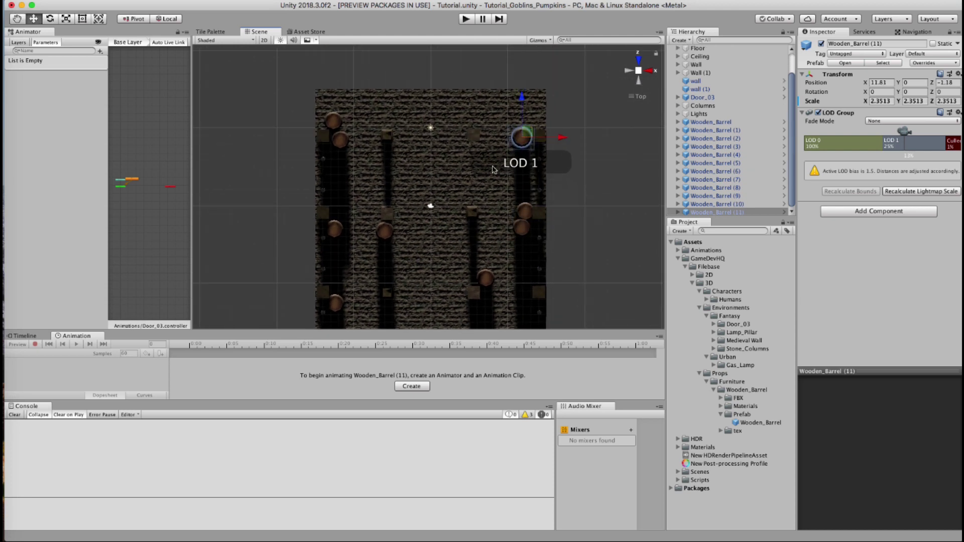
# Create an empty object in the scene, reset its transform and rename it Wooden Barrel.
pyautogui.click(638, 75)
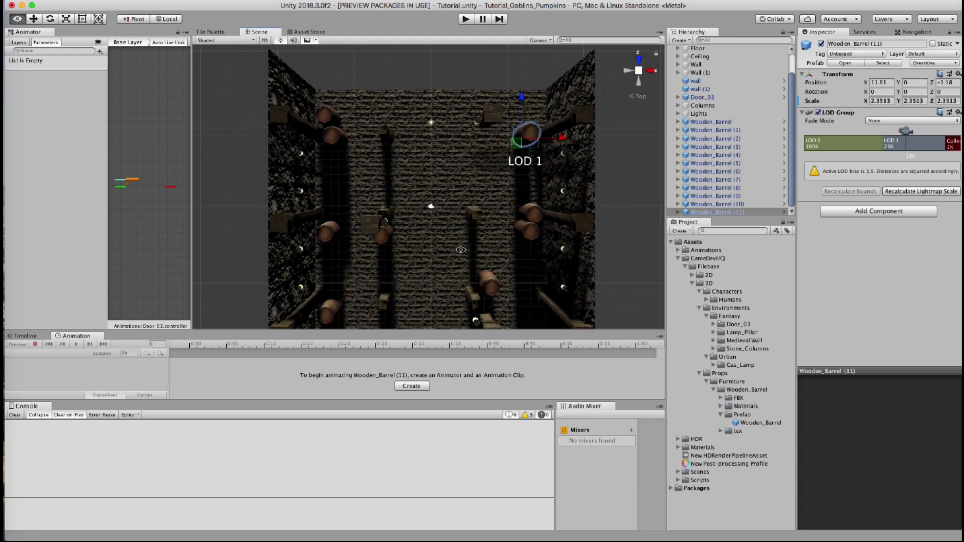
pyautogui.keyDown('alt'); pyautogui.moveTo(362, 211); pyautogui.dragTo(638, 116); pyautogui.keyUp('alt')
pyautogui.keyDown('alt'); pyautogui.moveTo(552, 166); pyautogui.dragTo(533, 163); pyautogui.keyUp('alt')
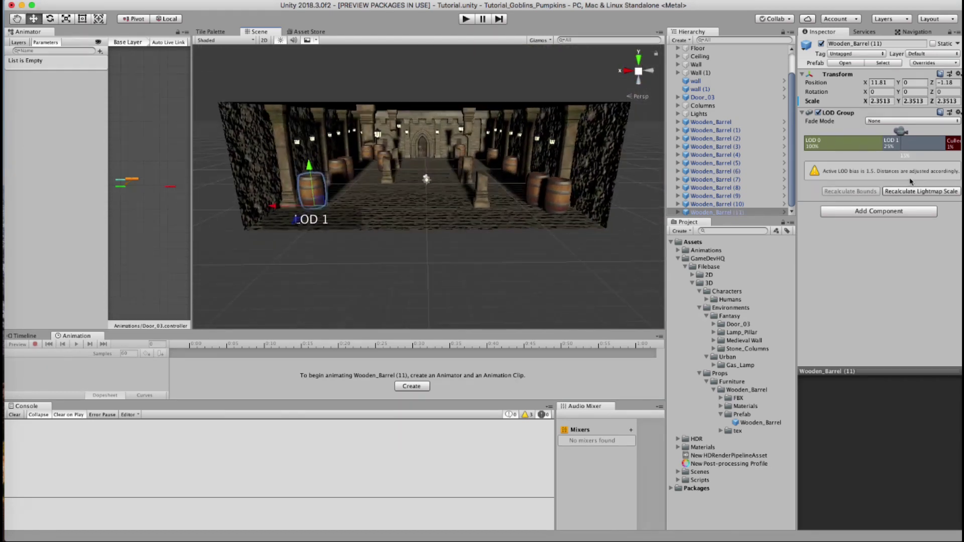
pyautogui.click(710, 130)
pyautogui.click(709, 122)
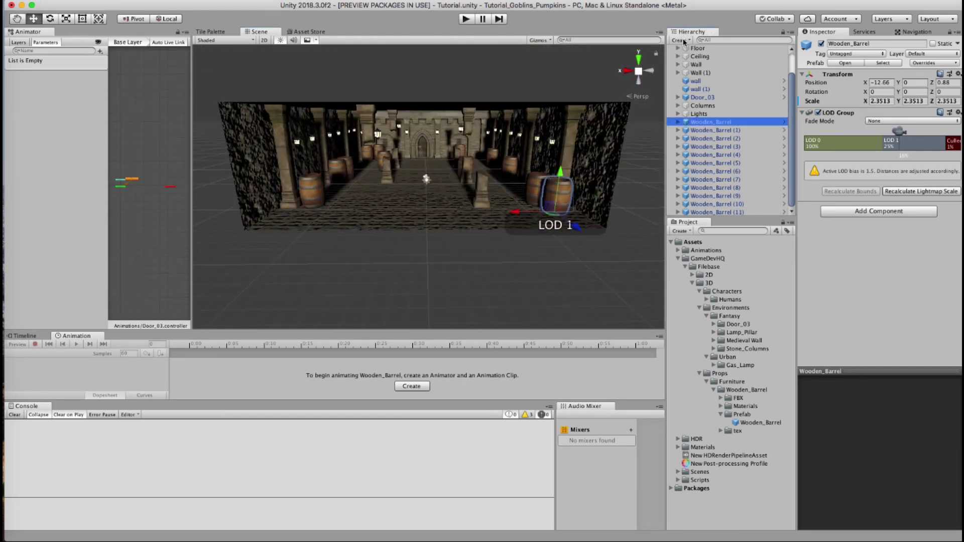
pyautogui.click(684, 41)
pyautogui.click(689, 49)
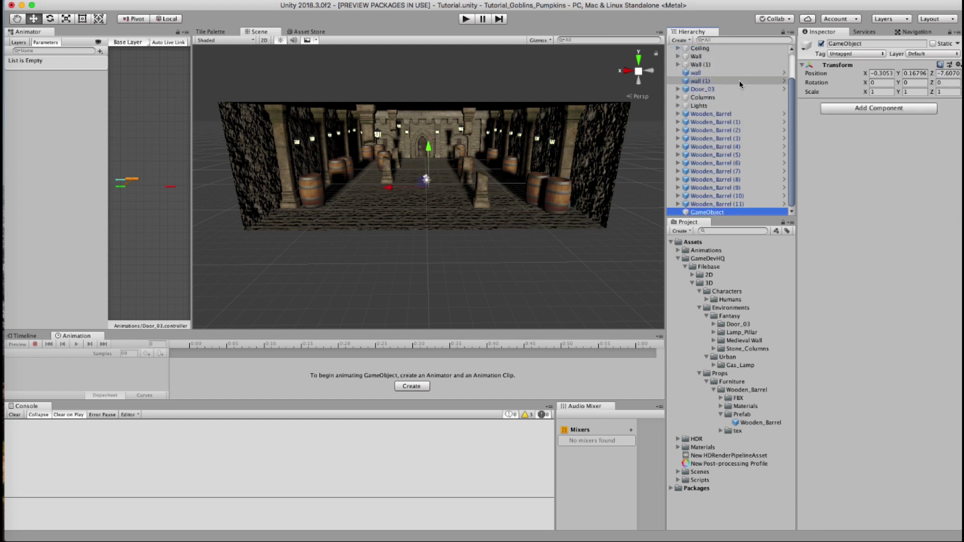
pyautogui.click(958, 65)
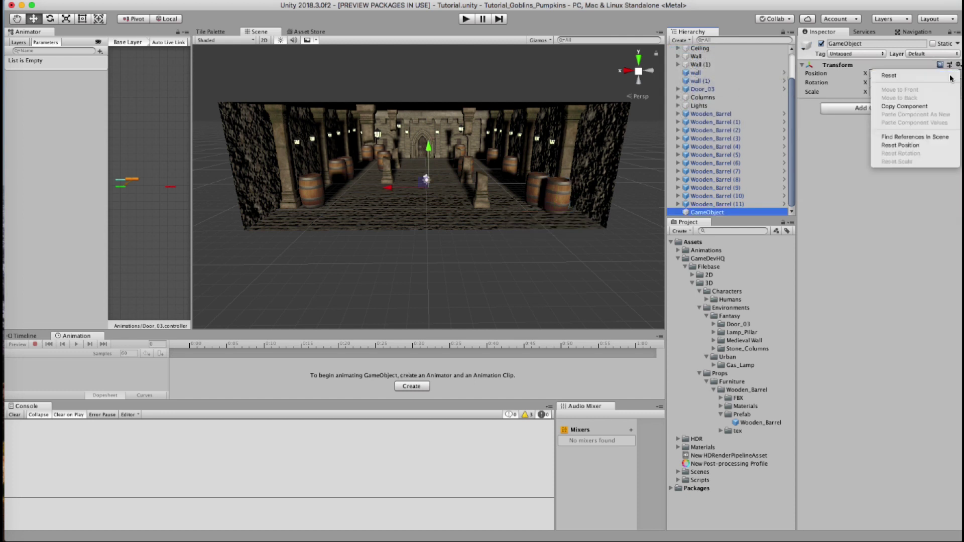
pyautogui.click(834, 73)
pyautogui.press('Return')
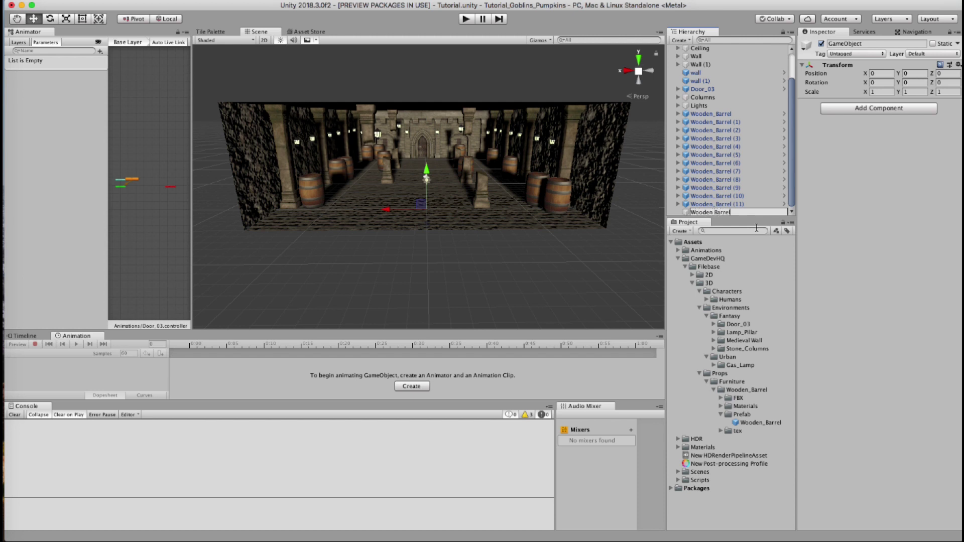
pyautogui.write('Wooden Barrel')
# Group all twelve Wooden_Barrel objects under the Wooden Barrel object and collapse the group.
pyautogui.click(710, 114)
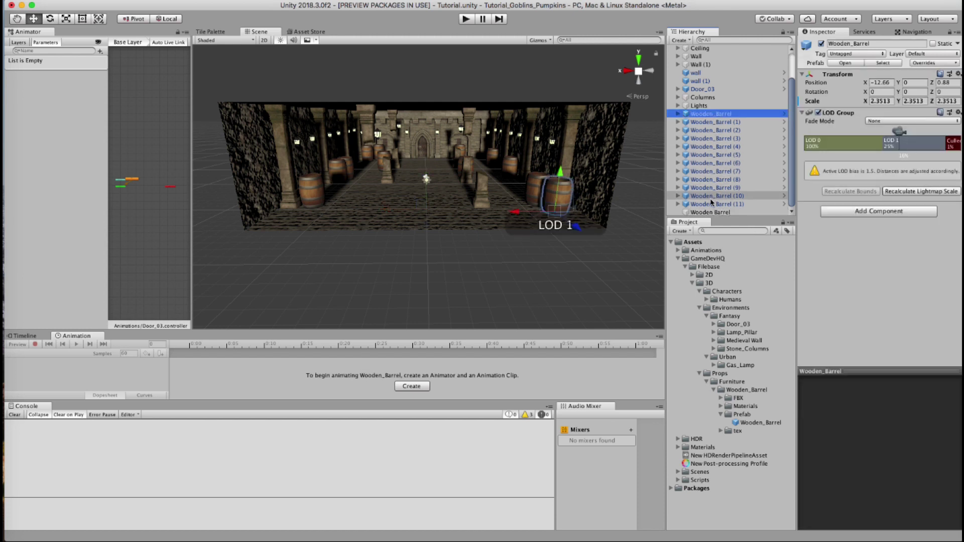
pyautogui.keyDown('shift'); pyautogui.click(718, 204); pyautogui.keyUp('shift')
pyautogui.moveTo(718, 204); pyautogui.dragTo(712, 212)
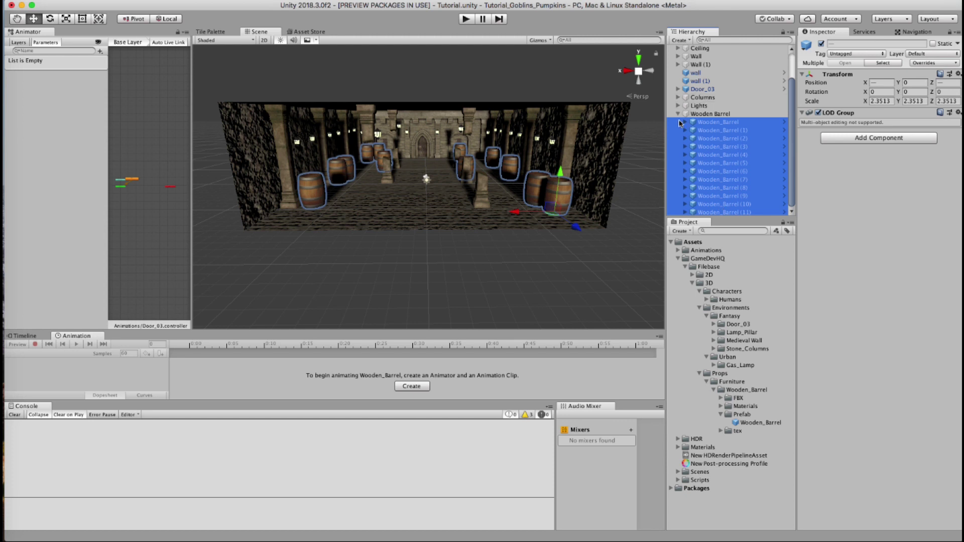
pyautogui.click(677, 115)
pyautogui.click(722, 169)
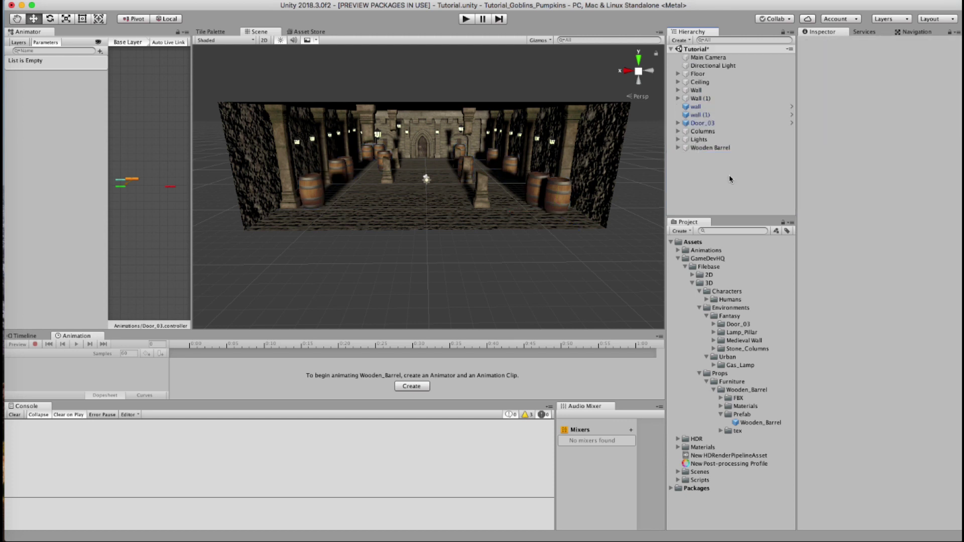
pyautogui.keyDown('alt'); pyautogui.moveTo(386, 172); pyautogui.dragTo(419, 141); pyautogui.keyUp('alt')
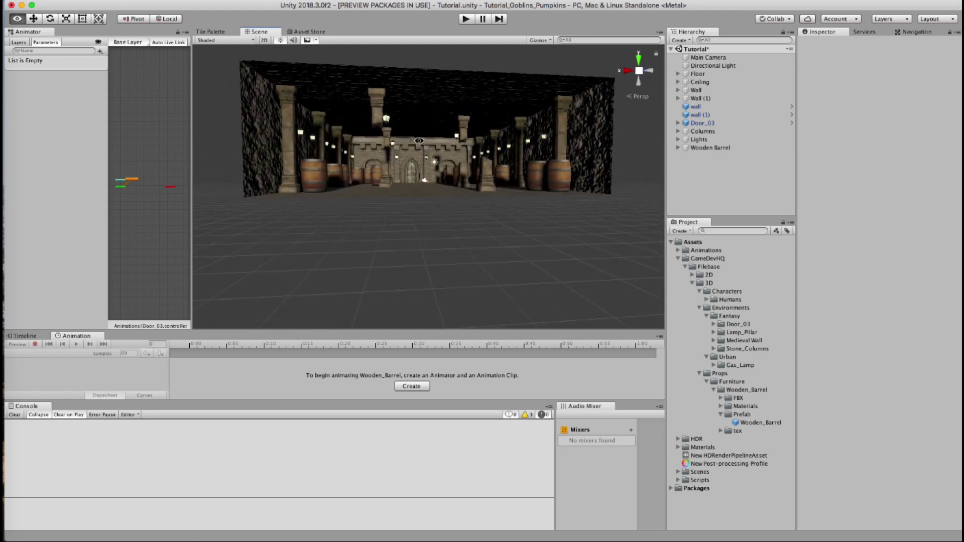
pyautogui.keyDown('alt'); pyautogui.moveTo(419, 141); pyautogui.dragTo(659, 139, button='right'); pyautogui.keyUp('alt')
pyautogui.keyDown('alt'); pyautogui.moveTo(354, 199); pyautogui.dragTo(408, 213); pyautogui.keyUp('alt')
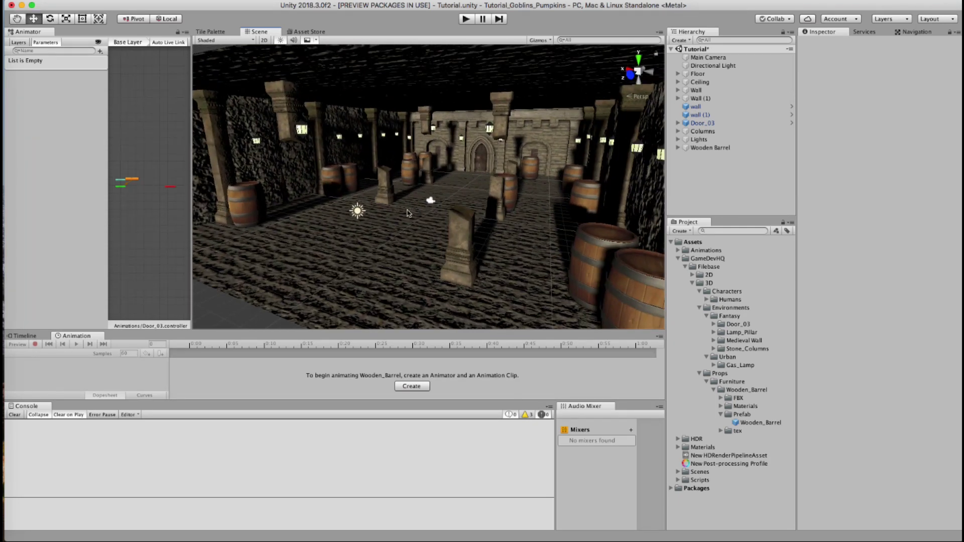